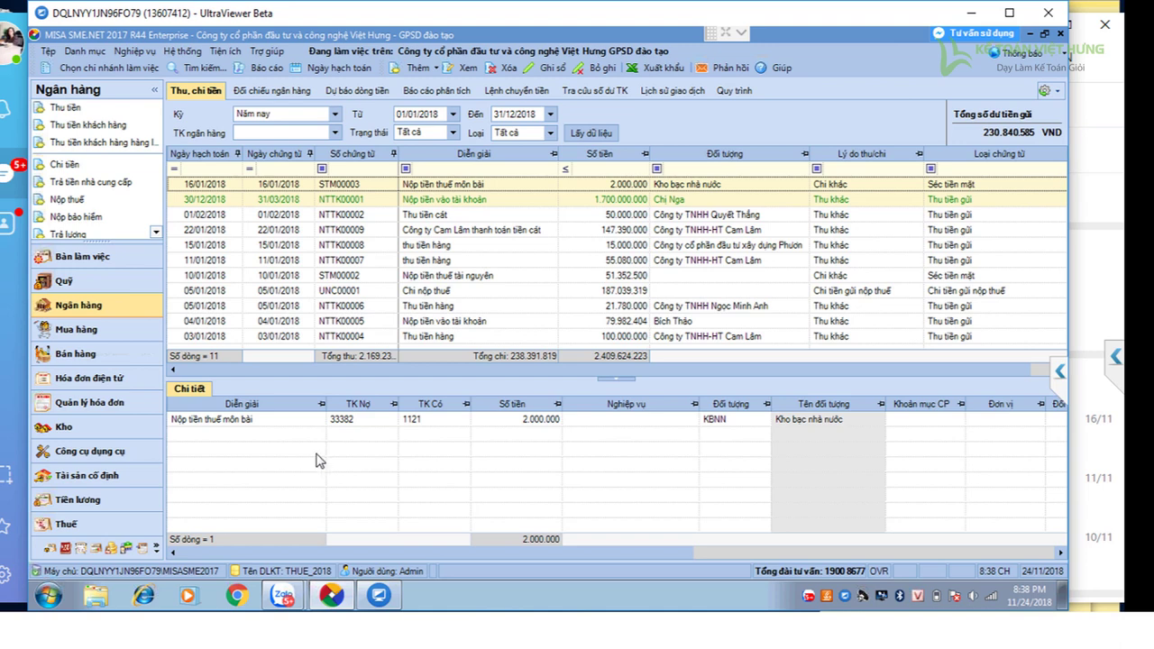
- Open the Mua hàng section's purchase voucher list and load the vouchers for the period Tháng 1
{"action": "left_click", "coordinate": [81, 330]}
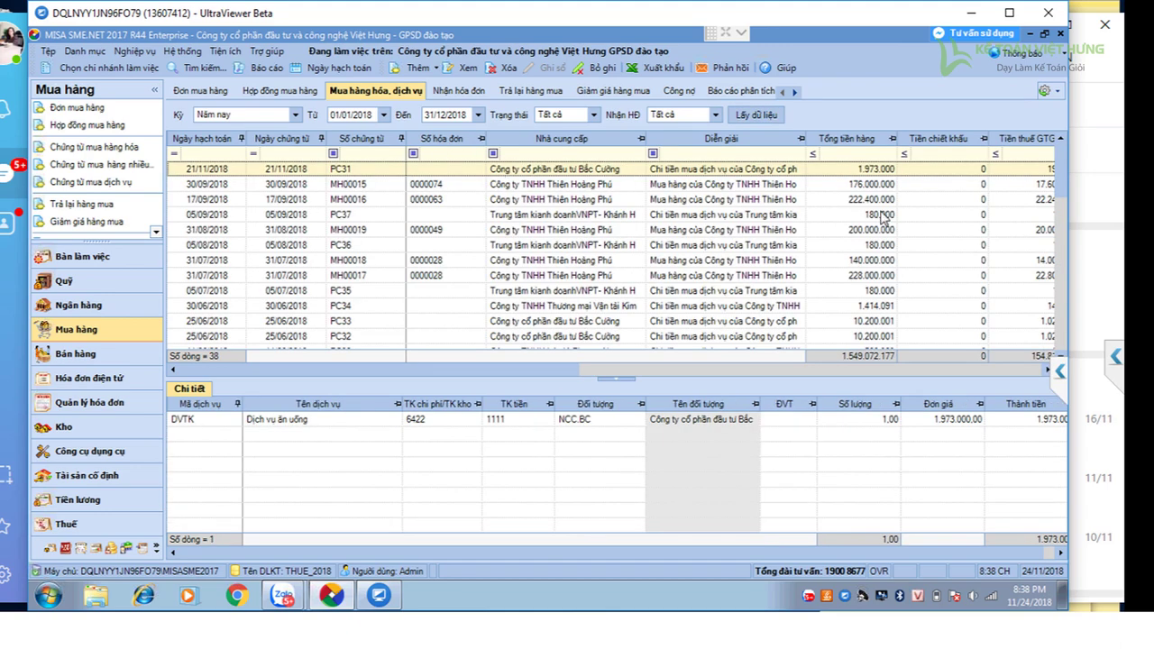
{"action": "scroll", "coordinate": [1046, 302], "scroll_direction": "down", "scroll_amount": 5}
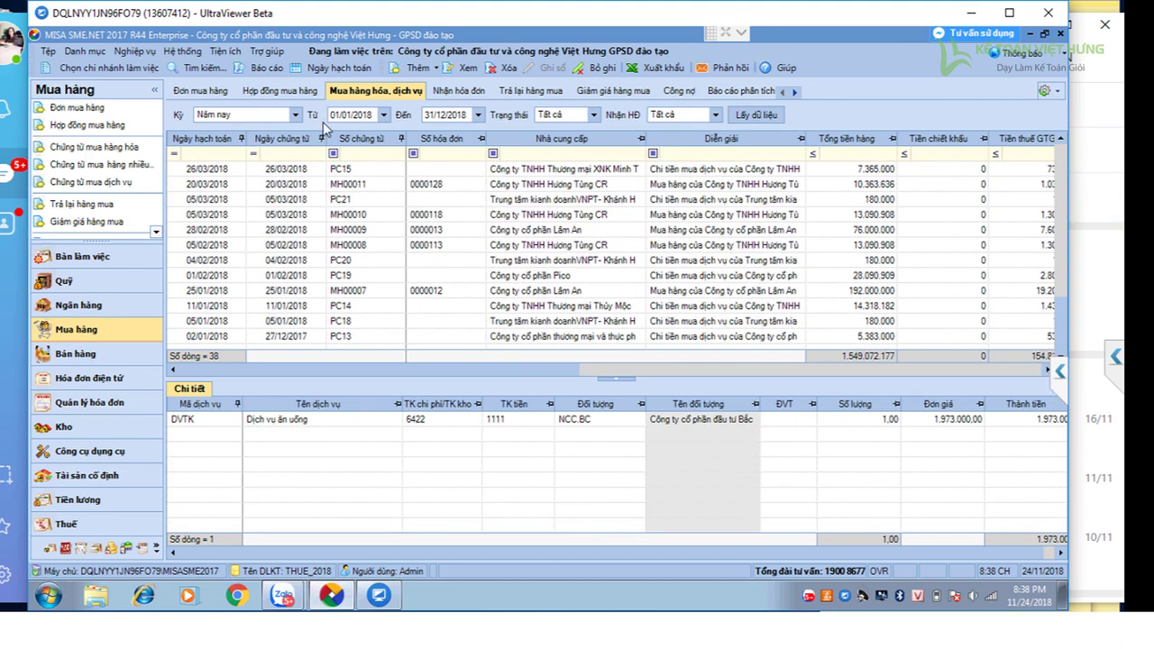
{"action": "left_click", "coordinate": [125, 125]}
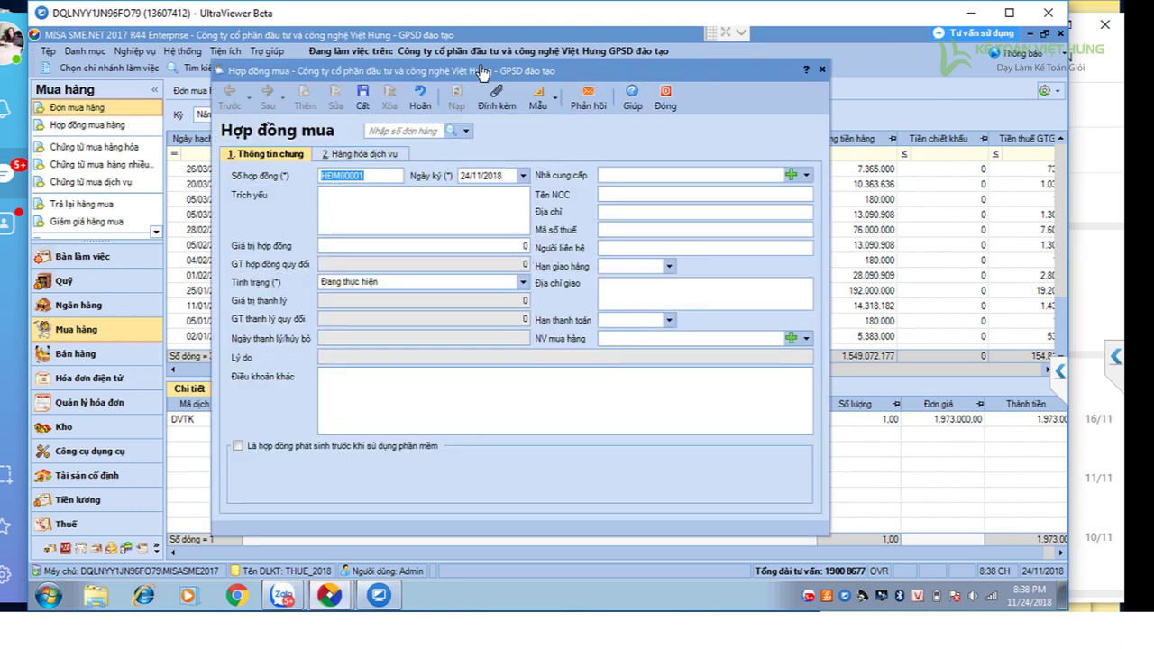
{"action": "left_click", "coordinate": [673, 105]}
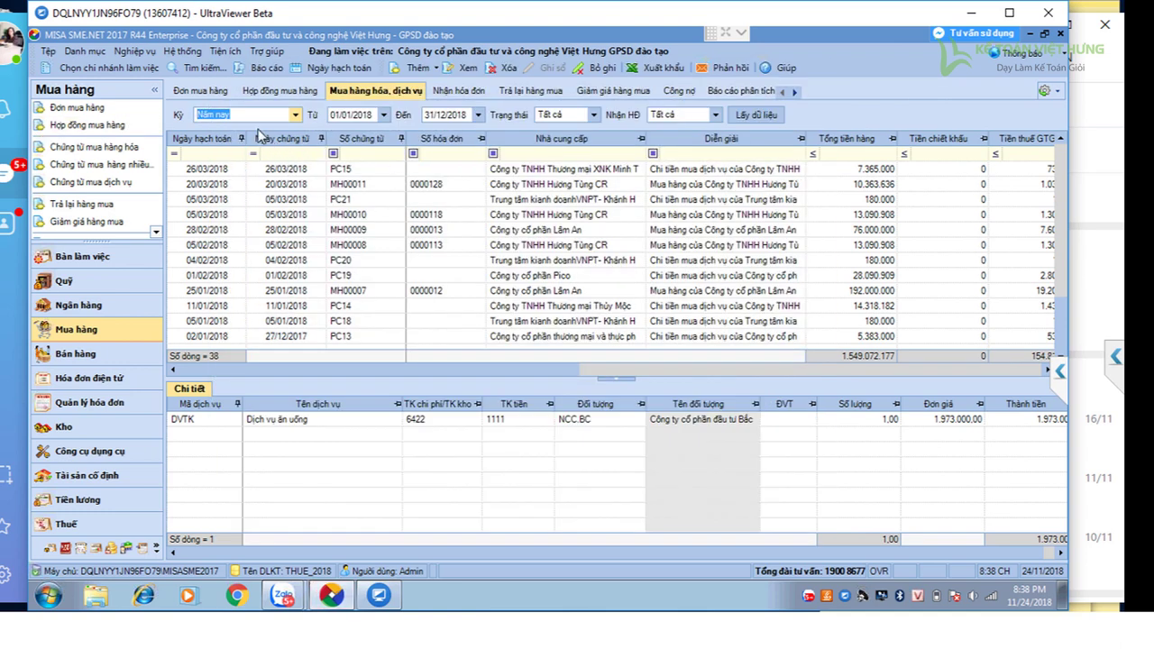
{"action": "type", "text": "1"}
{"action": "left_click", "coordinate": [242, 131]}
{"action": "left_click", "coordinate": [756, 115]}
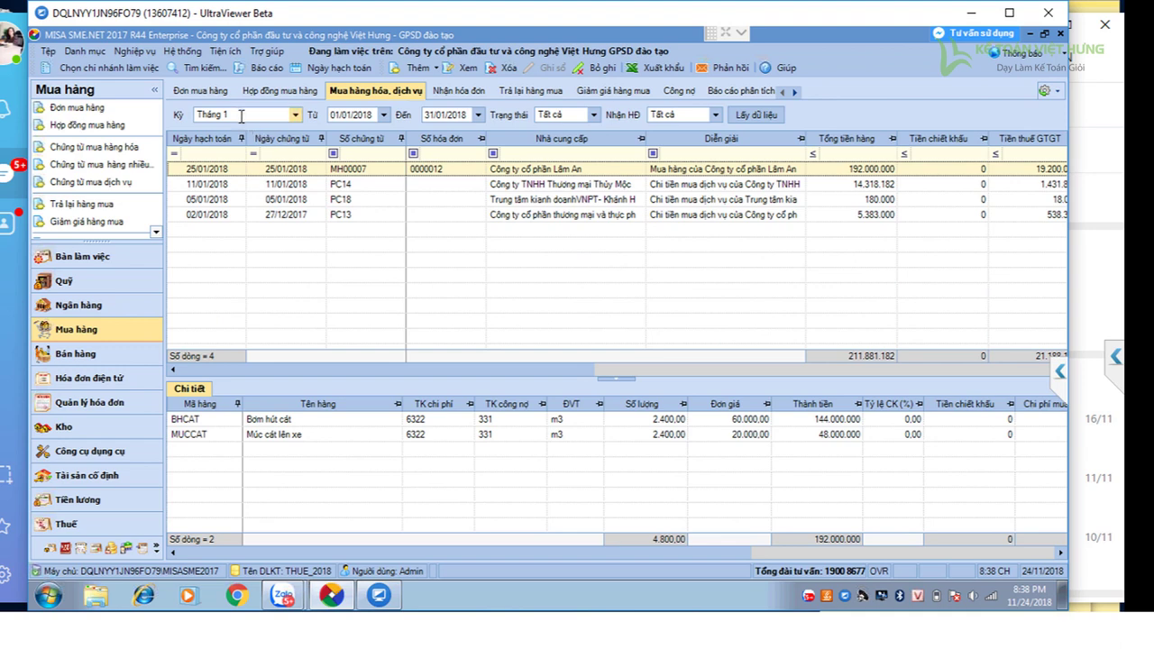
- Reload the purchase list for Tháng 1 and open voucher MH00007 dated 25/01/2018
{"action": "left_click", "coordinate": [181, 118]}
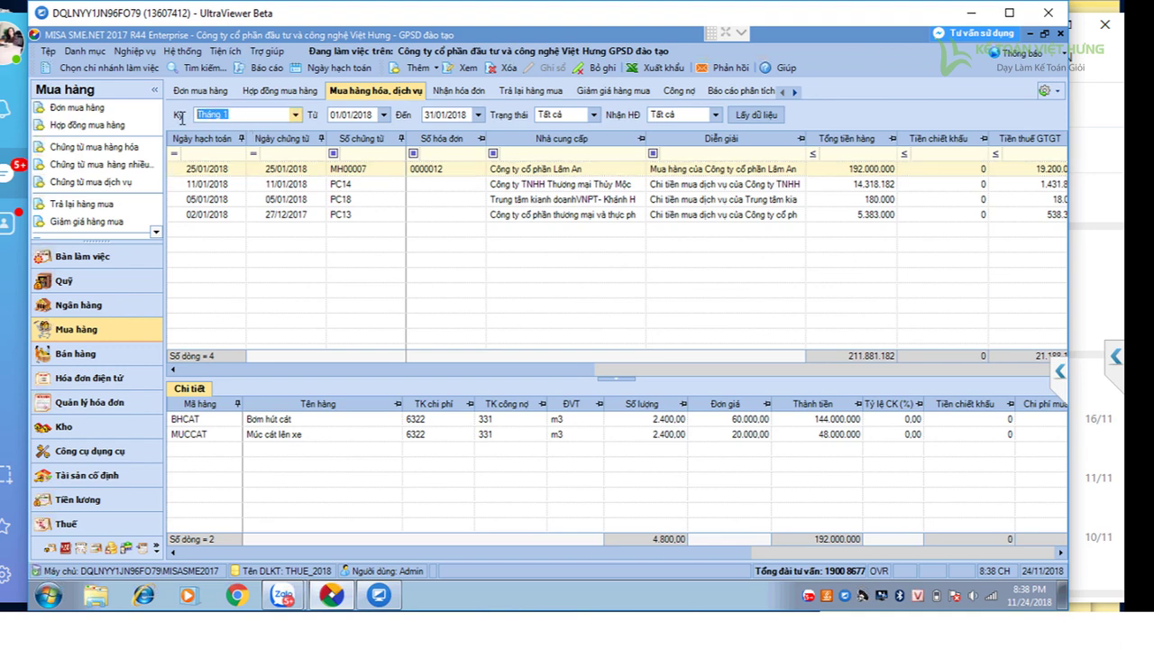
{"action": "type", "text": "1"}
{"action": "left_click", "coordinate": [242, 131]}
{"action": "left_click", "coordinate": [757, 114]}
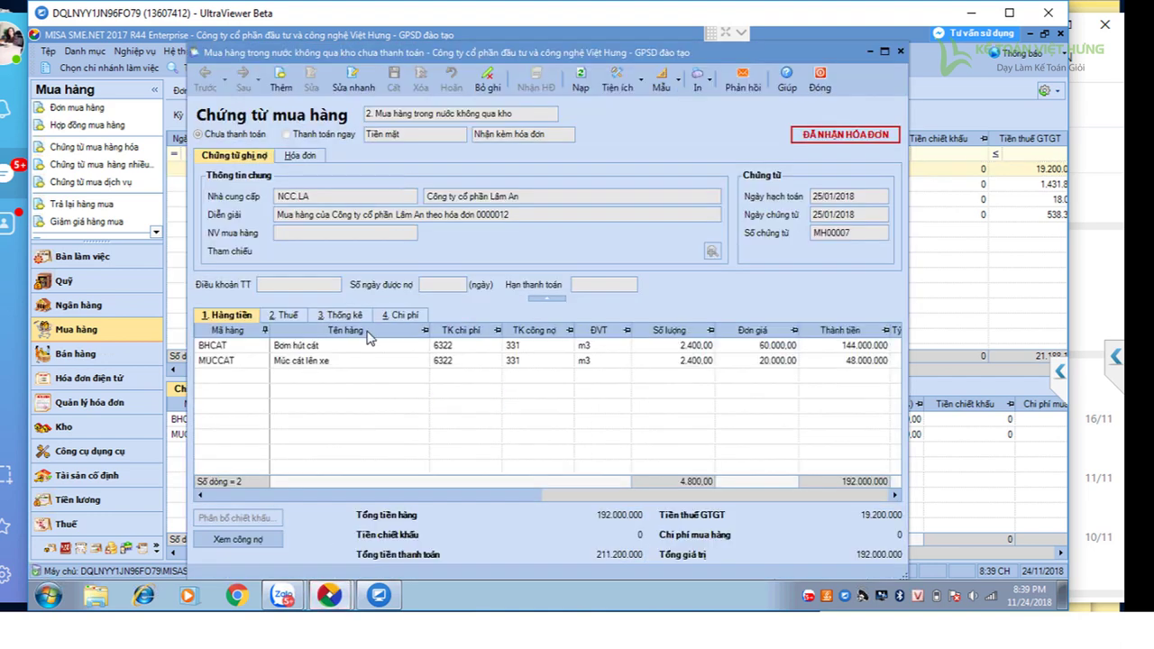
- Review the voucher's two item lines, checking their names, amount columns and expense accounts (TK chi phí)
{"action": "left_click", "coordinate": [306, 361]}
{"action": "left_click", "coordinate": [330, 361]}
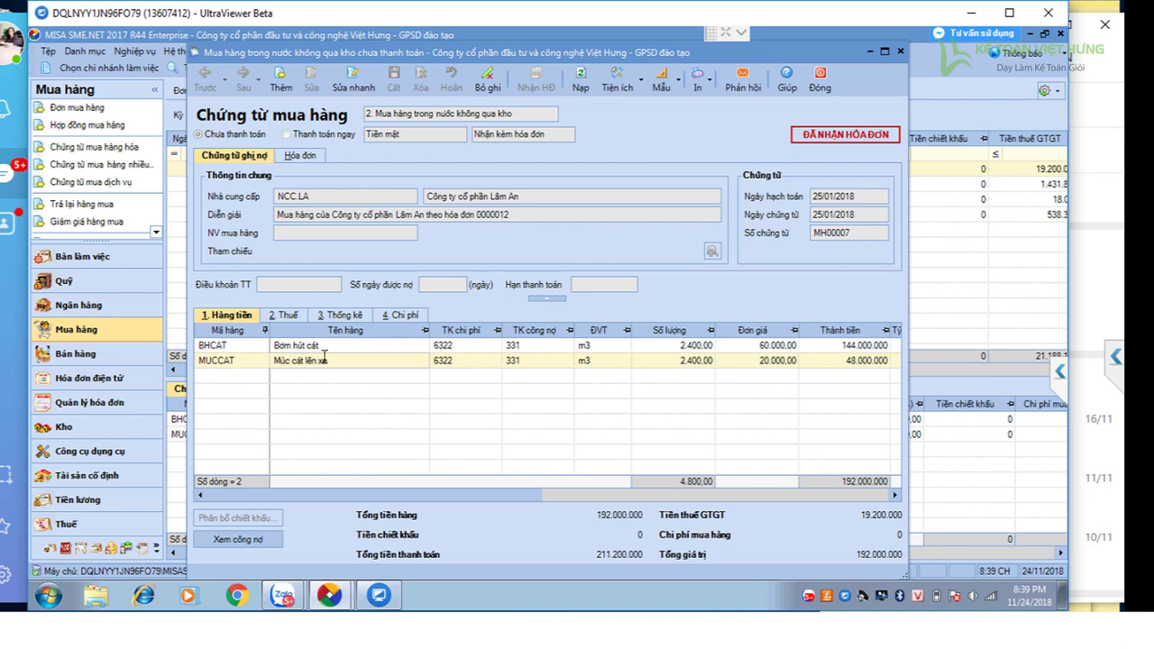
{"action": "mouse_move", "coordinate": [330, 361]}
{"action": "left_mouse_down"}
{"action": "mouse_move", "coordinate": [299, 360]}
{"action": "mouse_move", "coordinate": [318, 350]}
{"action": "left_mouse_up"}
{"action": "left_click", "coordinate": [317, 350]}
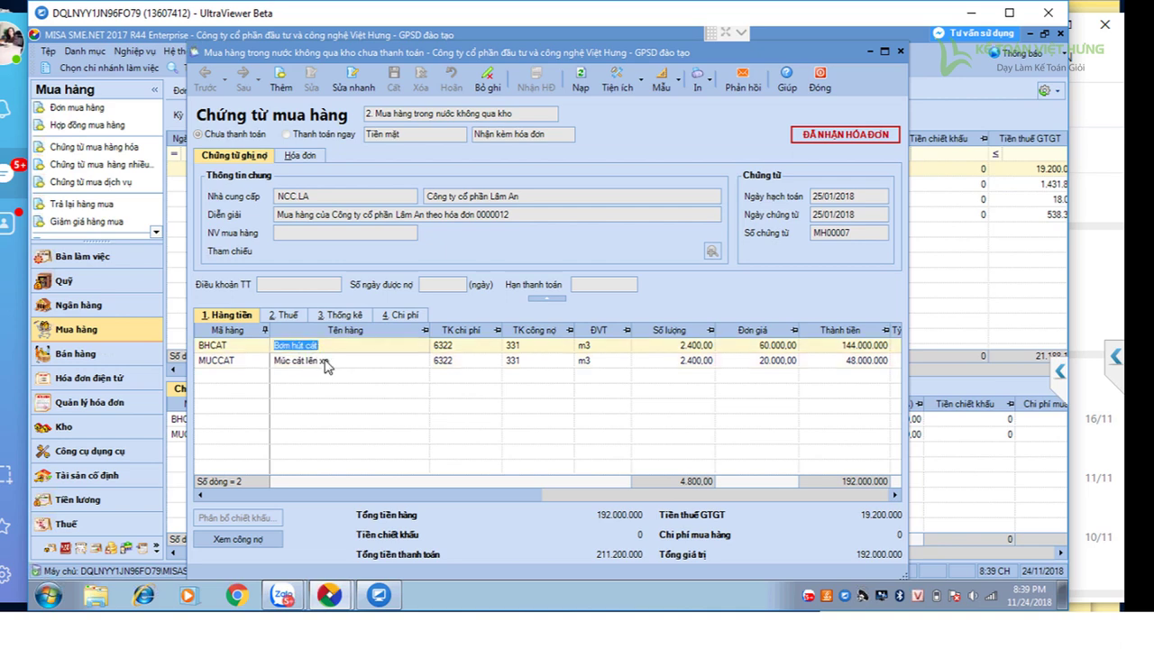
{"action": "left_click", "coordinate": [329, 361]}
{"action": "left_click", "coordinate": [582, 501]}
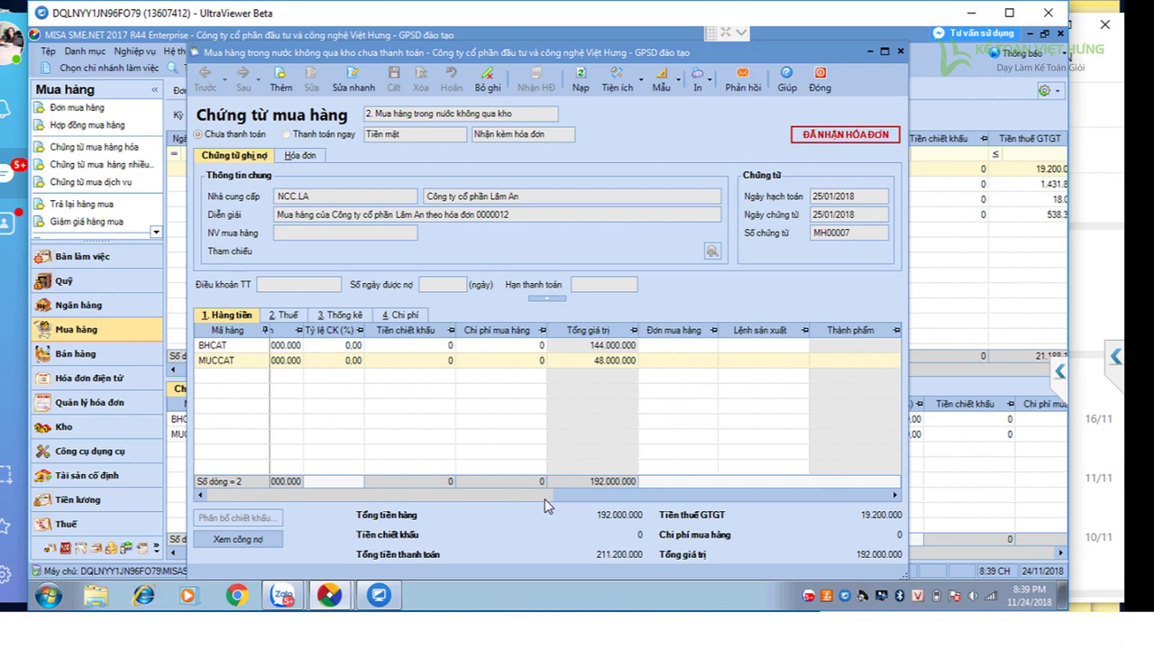
{"action": "left_click_drag", "start_coordinate": [561, 496], "coordinate": [290, 502]}
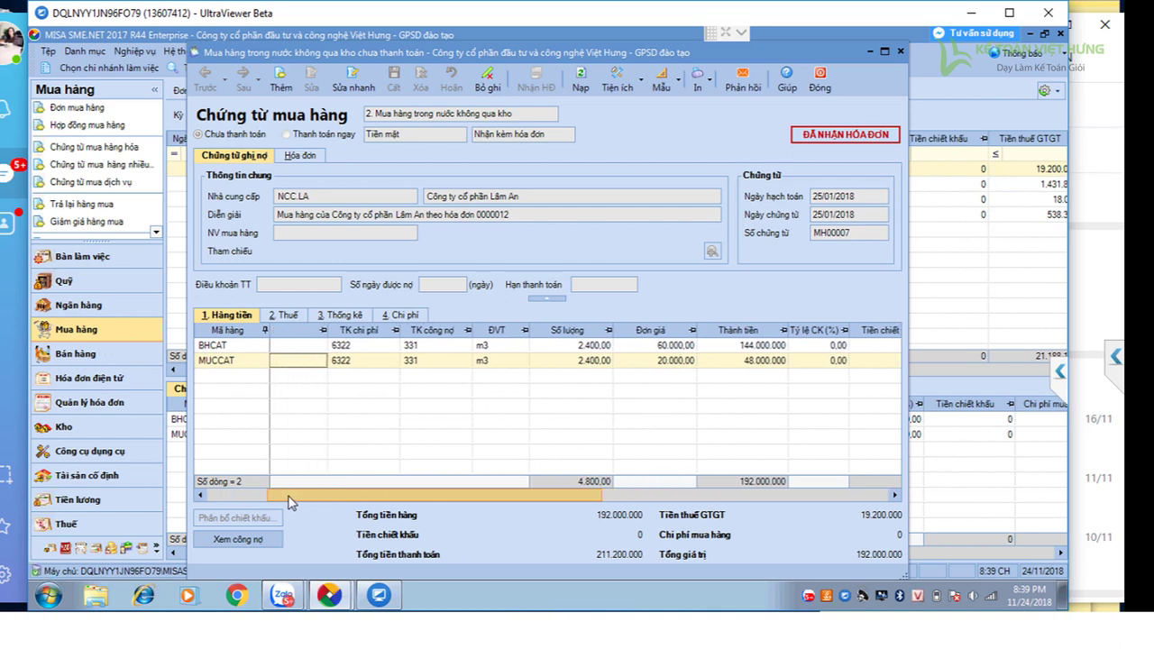
{"action": "left_click", "coordinate": [363, 349]}
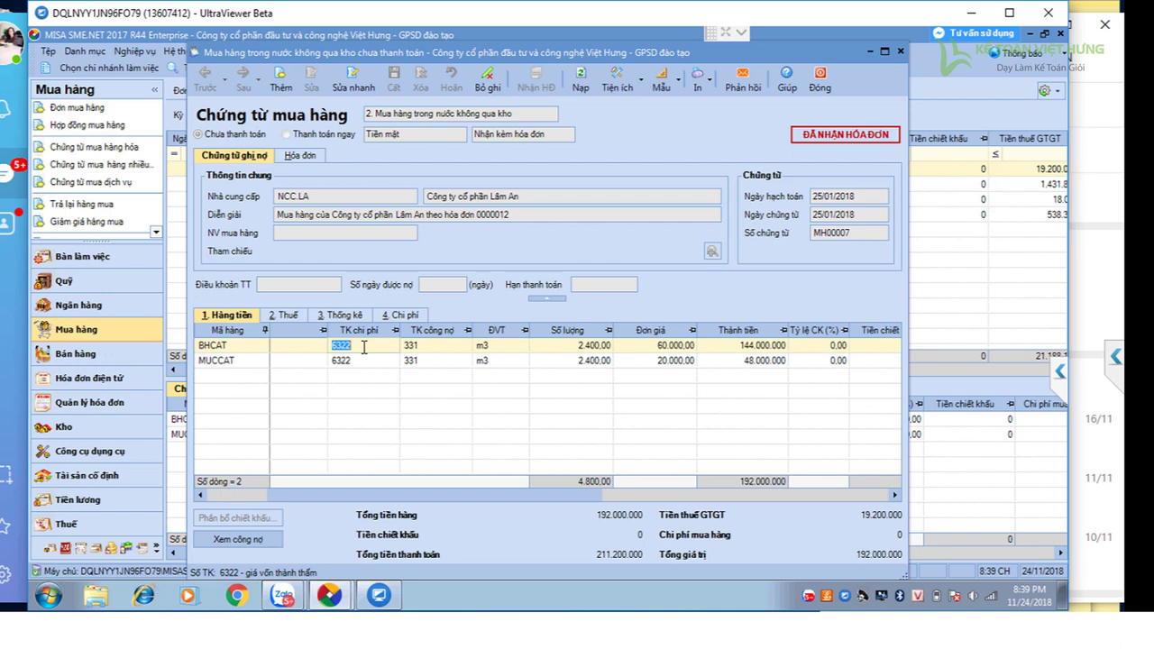
{"action": "left_click", "coordinate": [226, 364]}
{"action": "left_click", "coordinate": [353, 350]}
- View the accounting data information to check which accounting regime (Chế độ kế toán) applies, and close it
{"action": "left_click", "coordinate": [48, 51]}
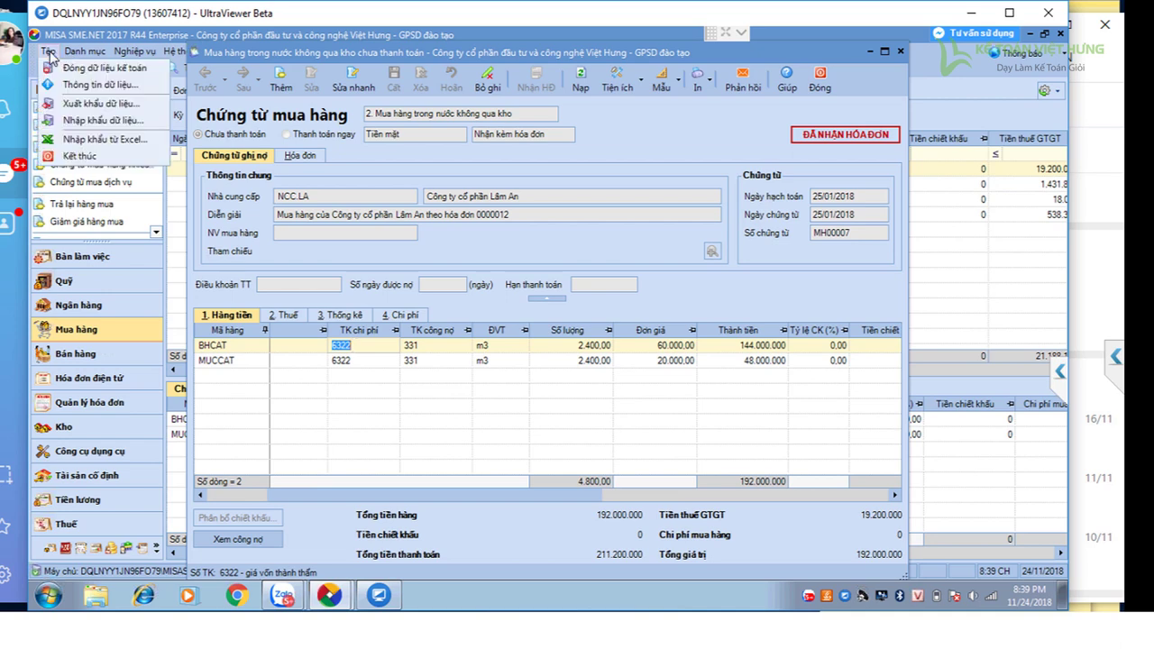
{"action": "left_click", "coordinate": [90, 84]}
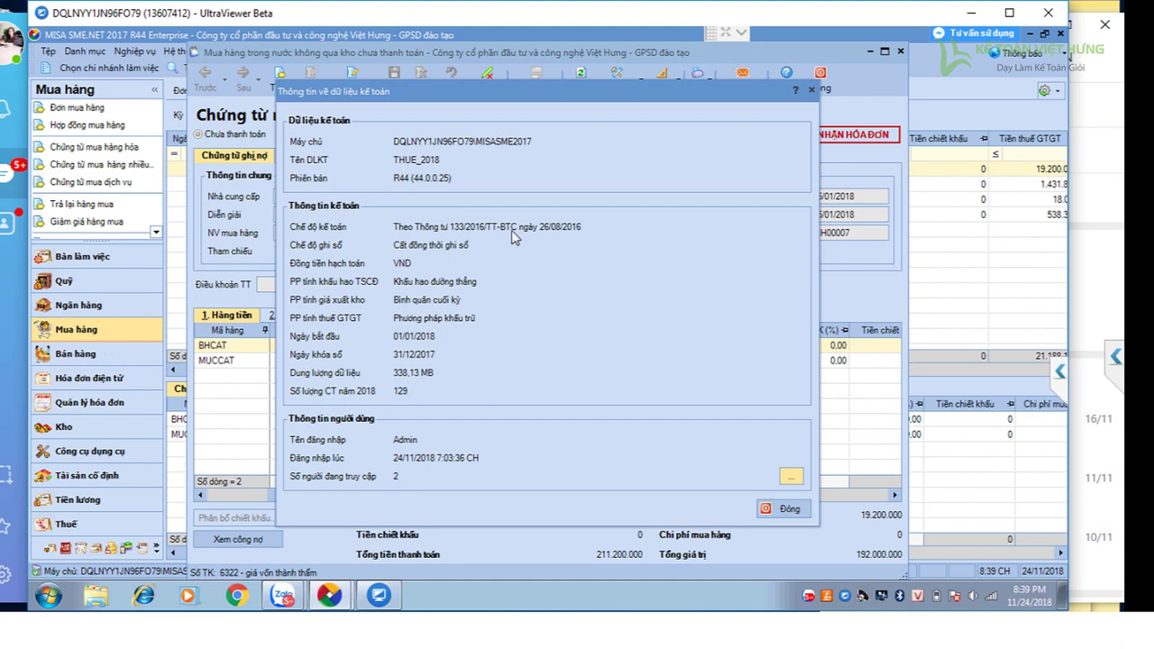
{"action": "left_click", "coordinate": [785, 509]}
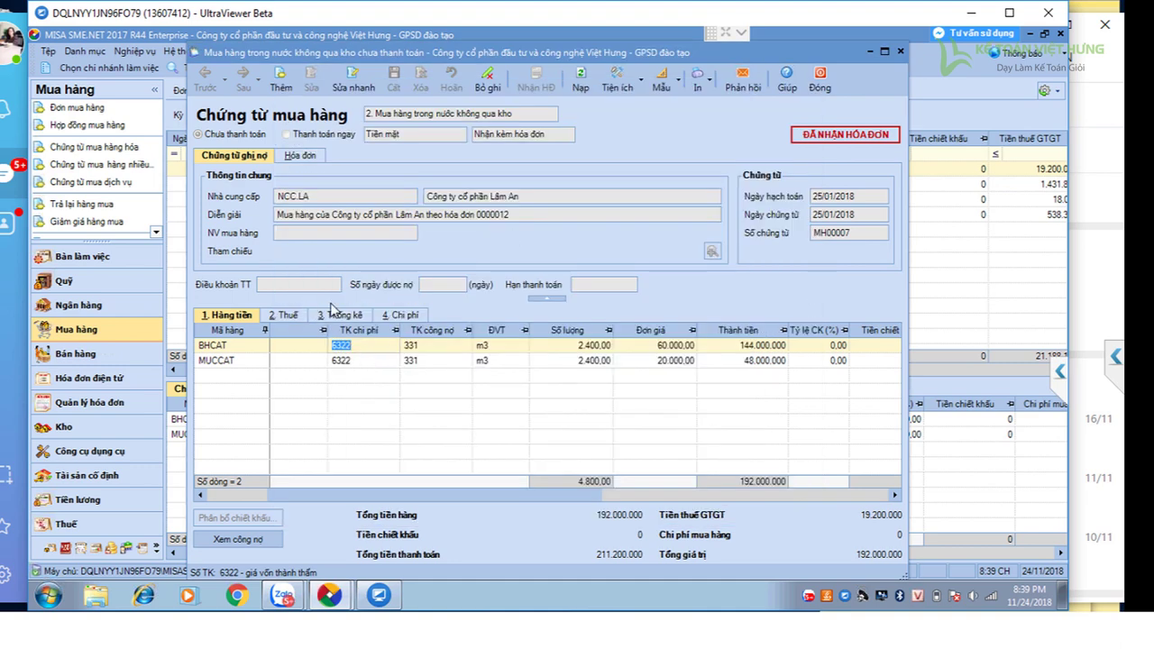
- Recheck the Bơm hút cát item name and compare the expense accounts of the BHCAT and MUCCAT lines
{"action": "left_click", "coordinate": [361, 346]}
{"action": "left_click_drag", "start_coordinate": [355, 346], "coordinate": [325, 345]}
{"action": "left_click", "coordinate": [323, 346]}
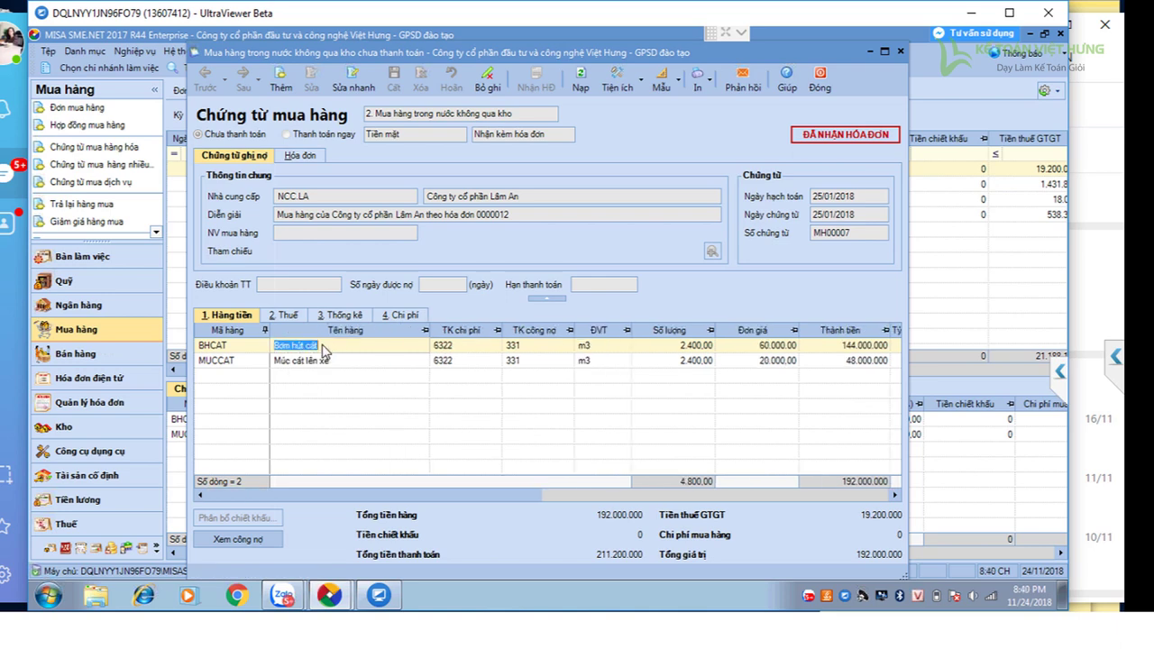
{"action": "left_click", "coordinate": [448, 348]}
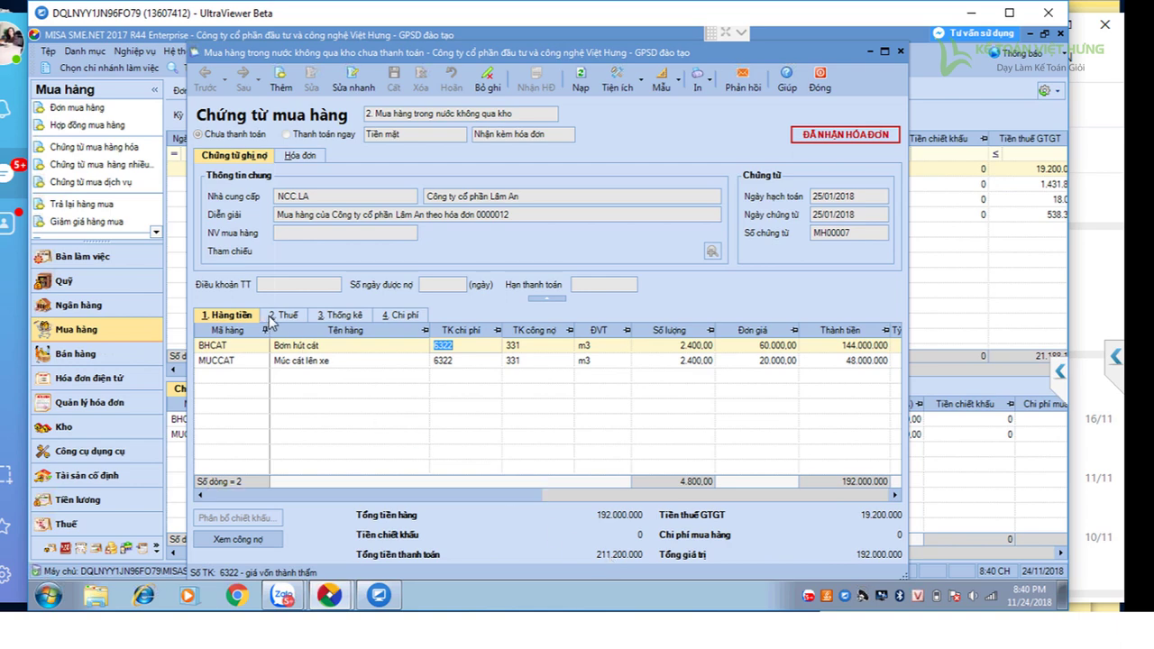
{"action": "left_click", "coordinate": [443, 347]}
{"action": "left_click", "coordinate": [443, 361]}
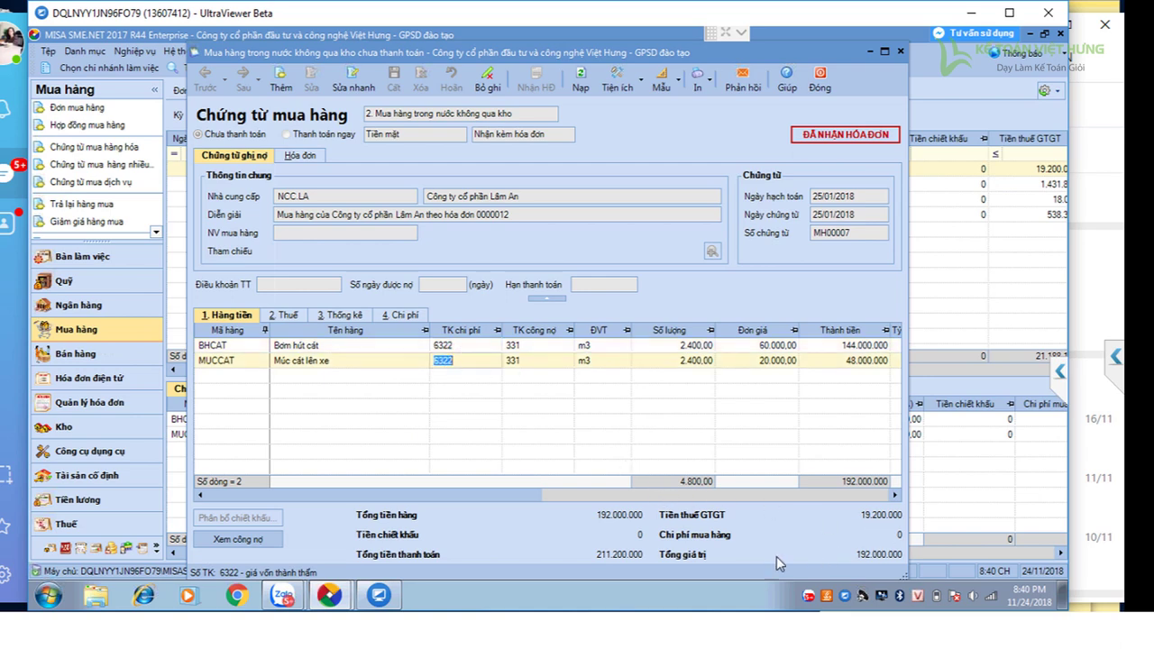
- Check the voucher's total payment (Tổng tiền thanh toán) and total goods amount (Tổng tiền hàng)
{"action": "left_click", "coordinate": [611, 555]}
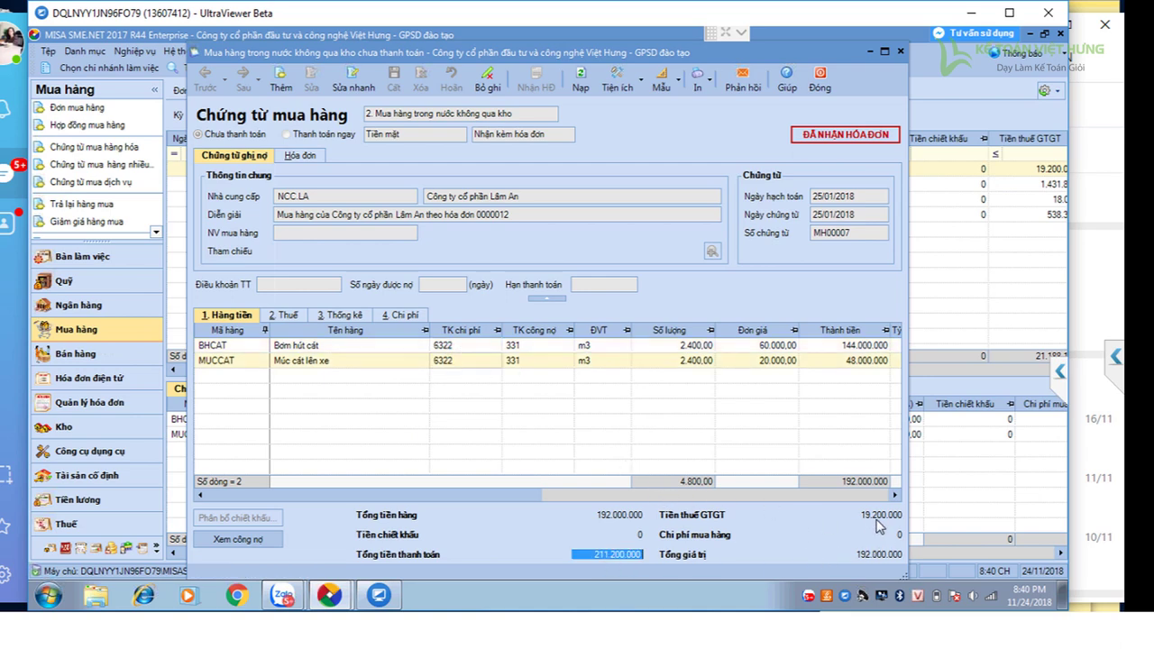
{"action": "left_click", "coordinate": [591, 515]}
{"action": "left_click_drag", "start_coordinate": [591, 515], "coordinate": [653, 519]}
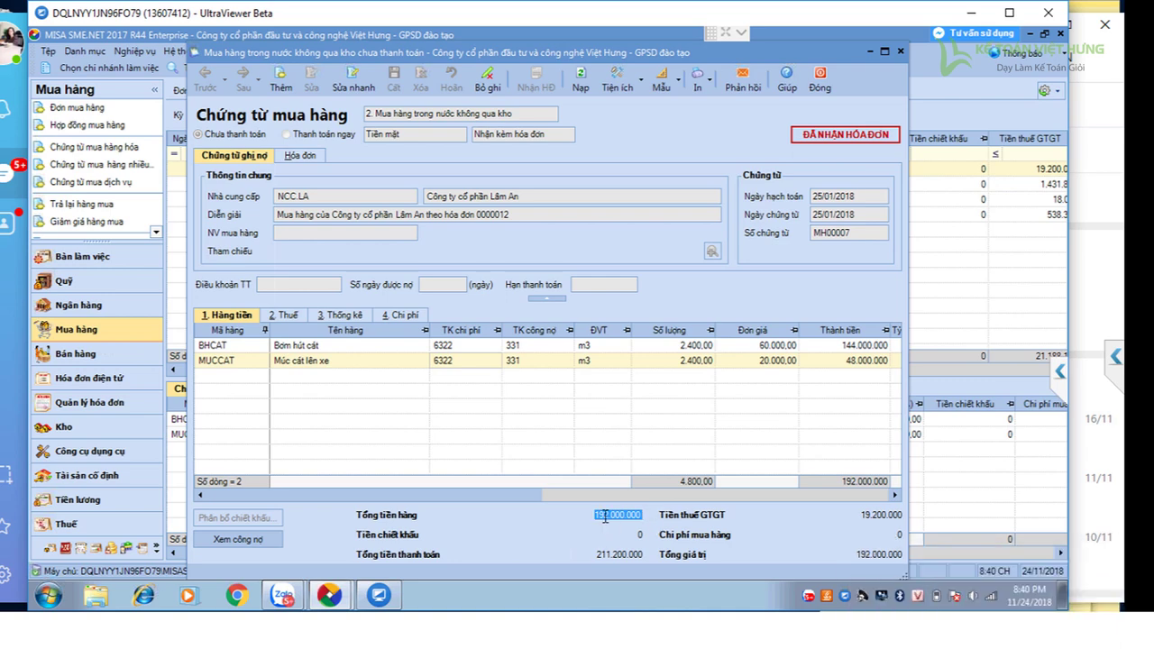
{"action": "left_click", "coordinate": [945, 557]}
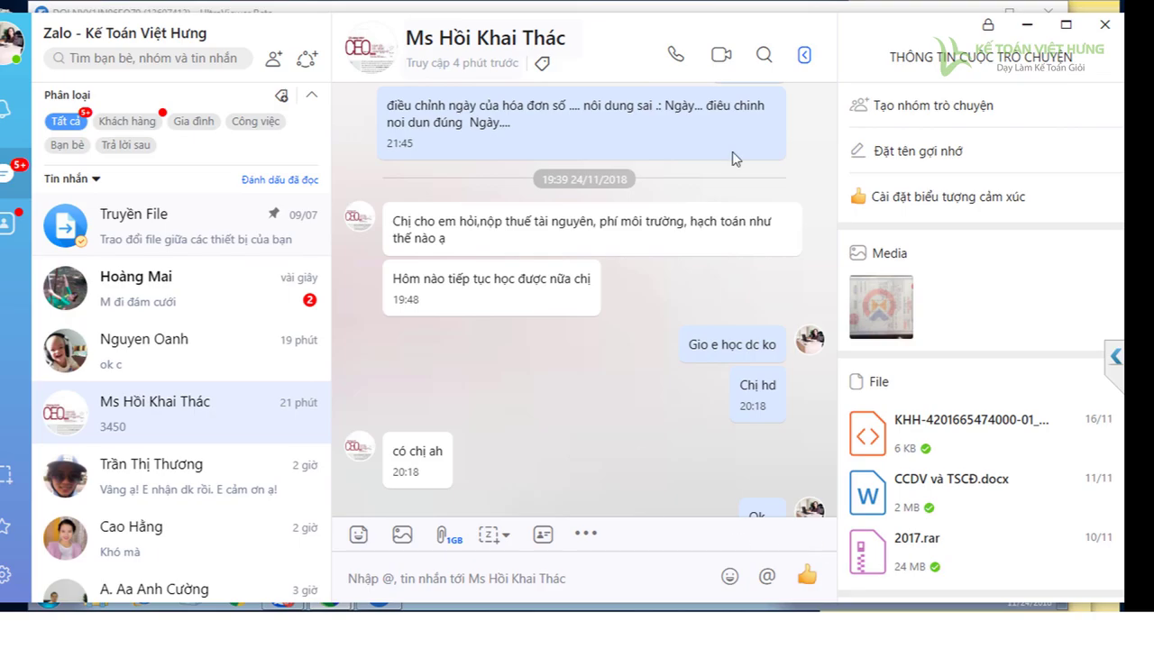
{"action": "left_click", "coordinate": [181, 286]}
{"action": "left_click", "coordinate": [1106, 24]}
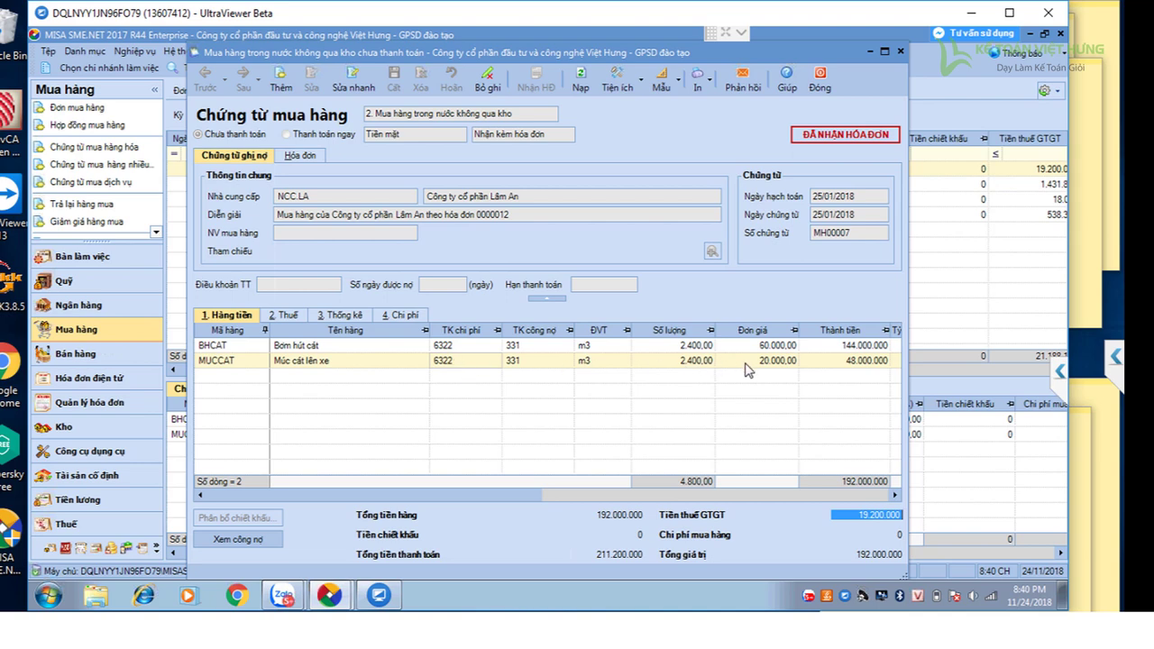
- Examine the voucher's tax details, comparing the VAT account (TK thuế GTGT) on the BHCAT and MUCCAT lines
{"action": "left_click", "coordinate": [285, 318]}
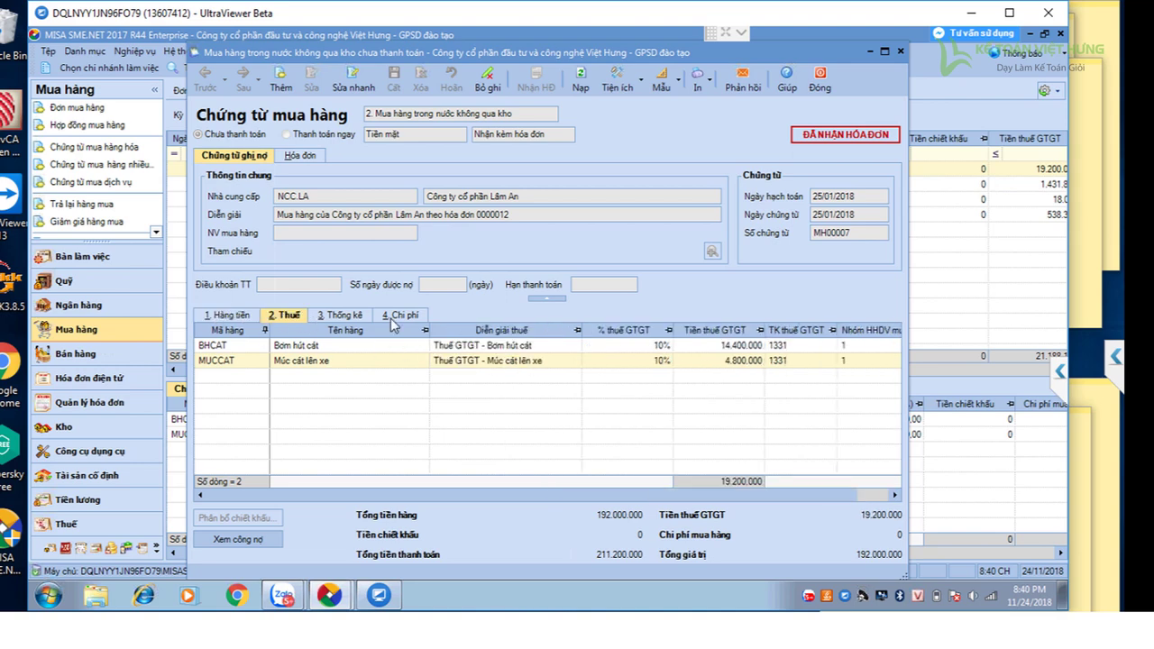
{"action": "left_click", "coordinate": [793, 350]}
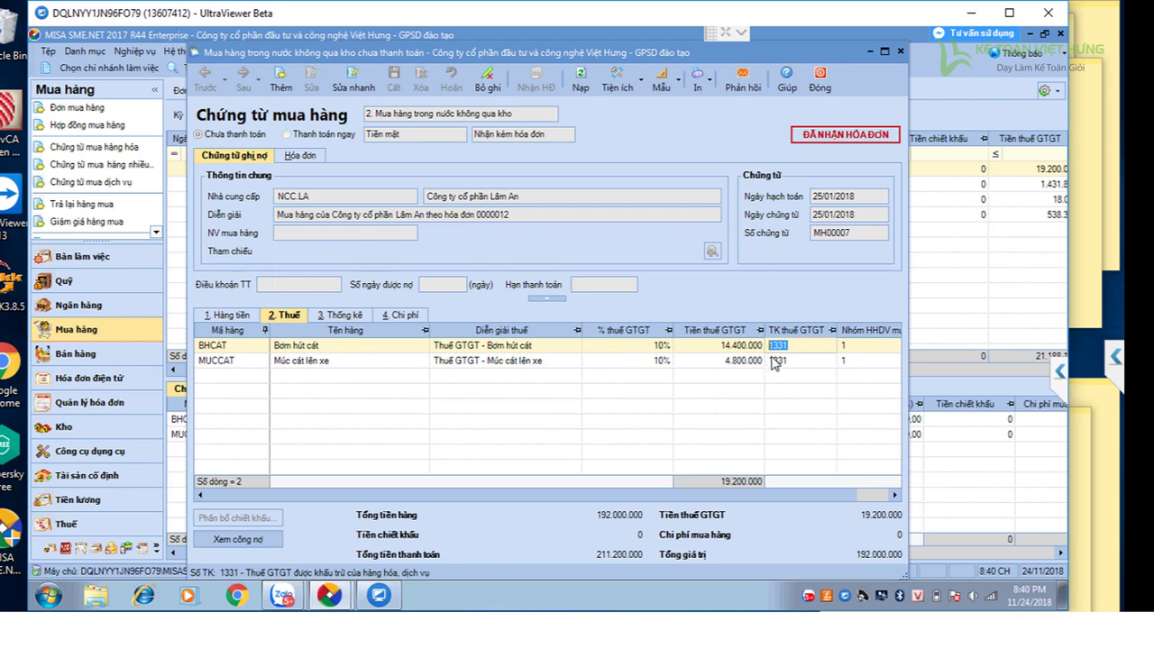
{"action": "left_click", "coordinate": [778, 361]}
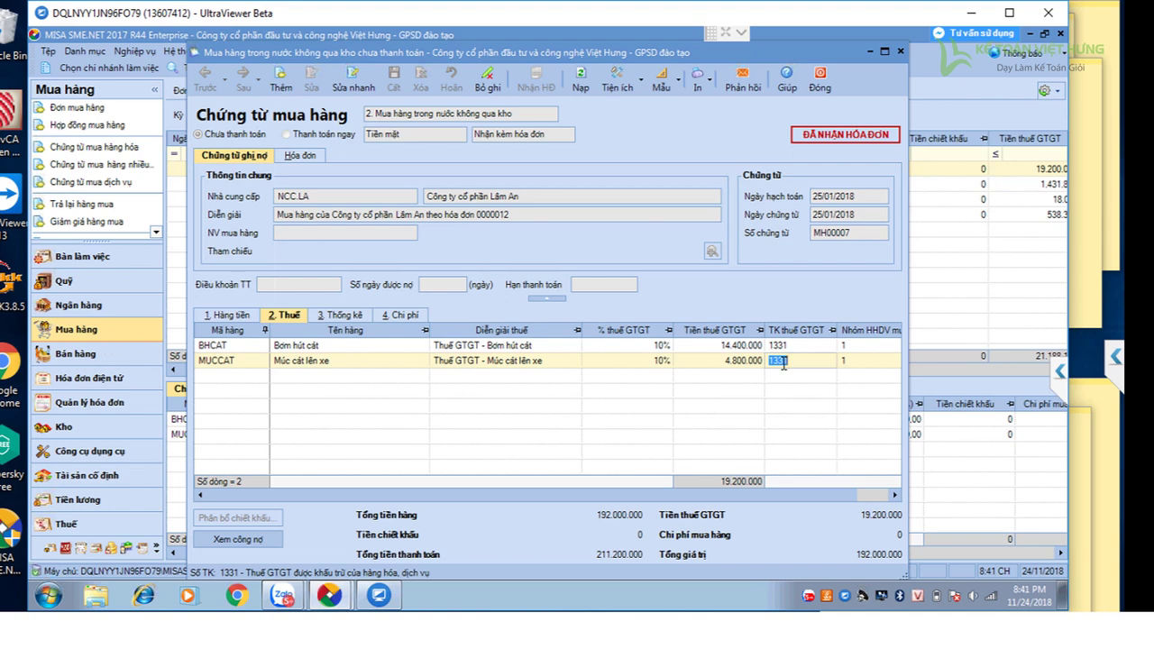
{"action": "left_click", "coordinate": [786, 346]}
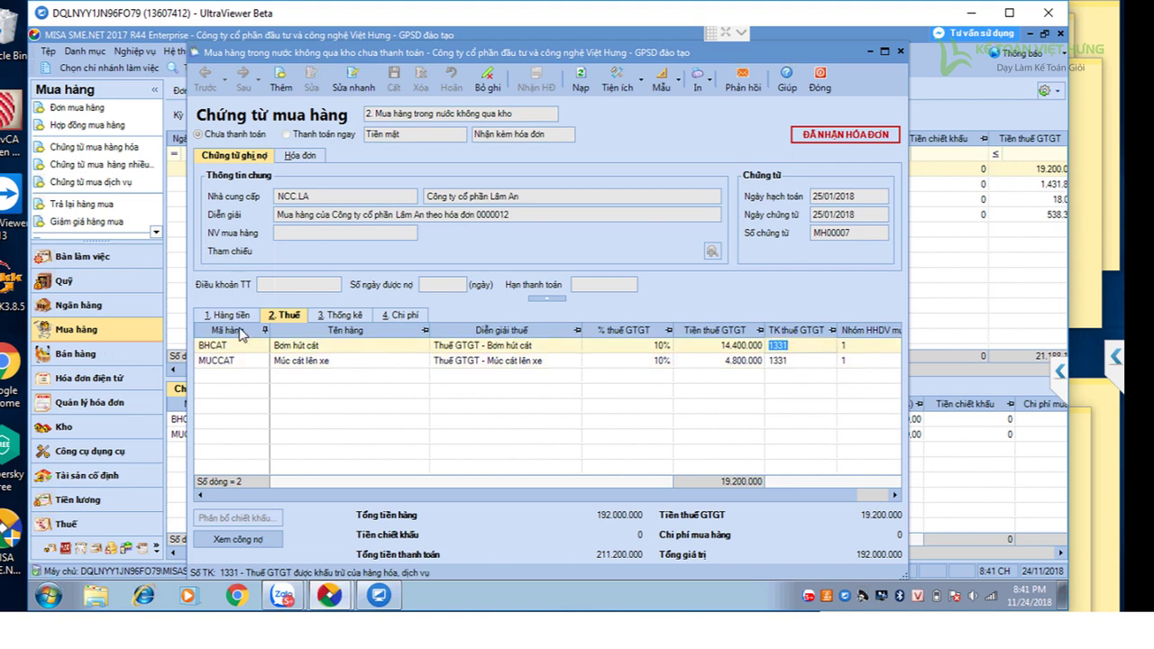
{"action": "left_click", "coordinate": [796, 362]}
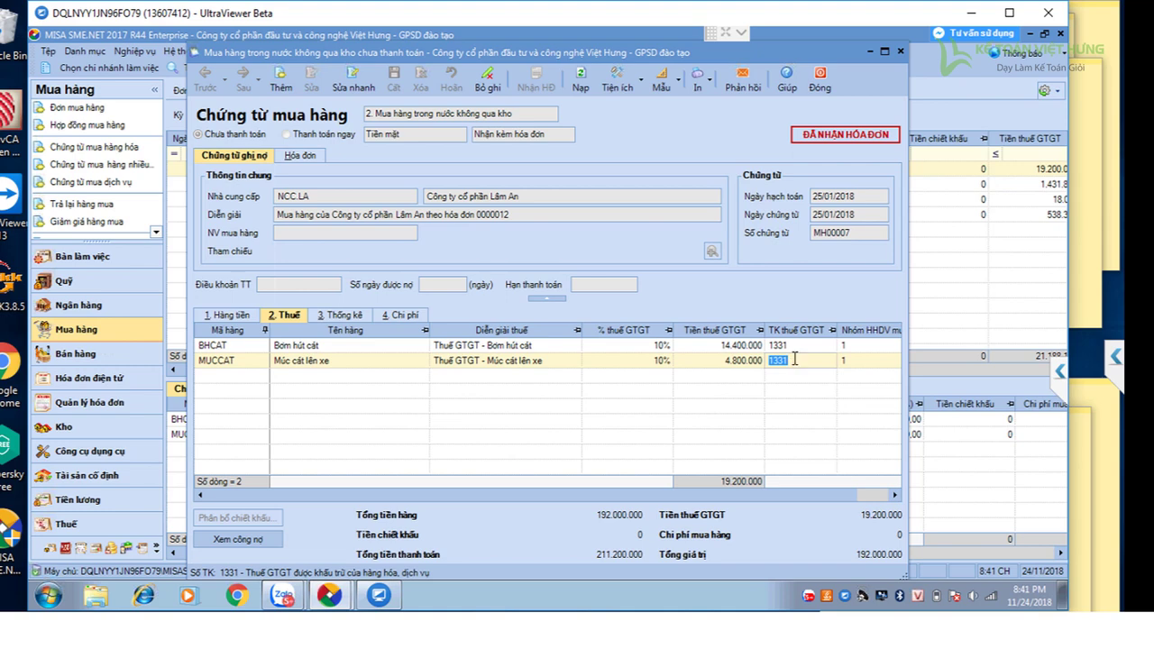
{"action": "left_click", "coordinate": [794, 351]}
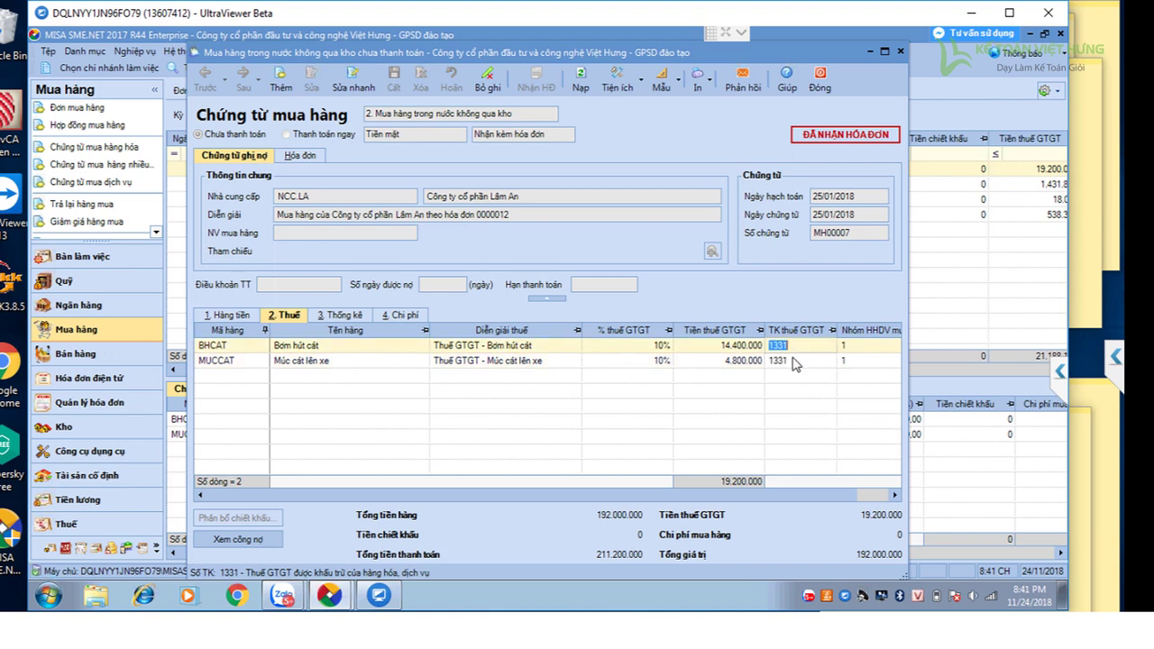
{"action": "left_click", "coordinate": [795, 360]}
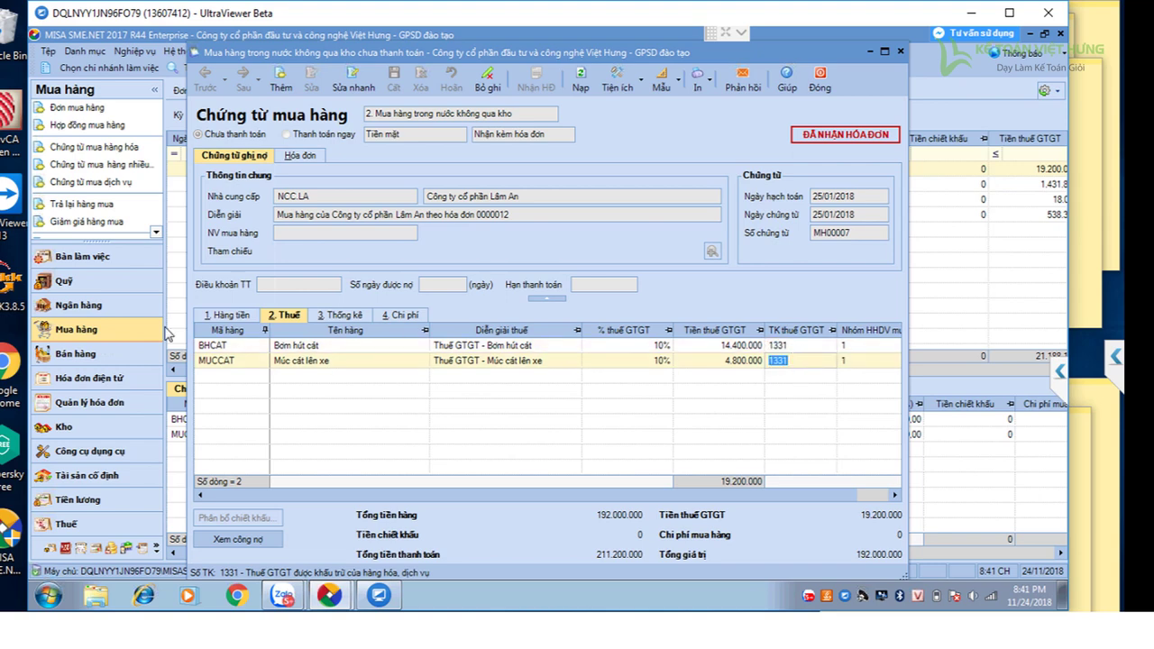
- Unpost the voucher, open it for editing and set the expense account (TK chi phí) of the BHCAT line to 154
{"action": "left_click", "coordinate": [217, 317]}
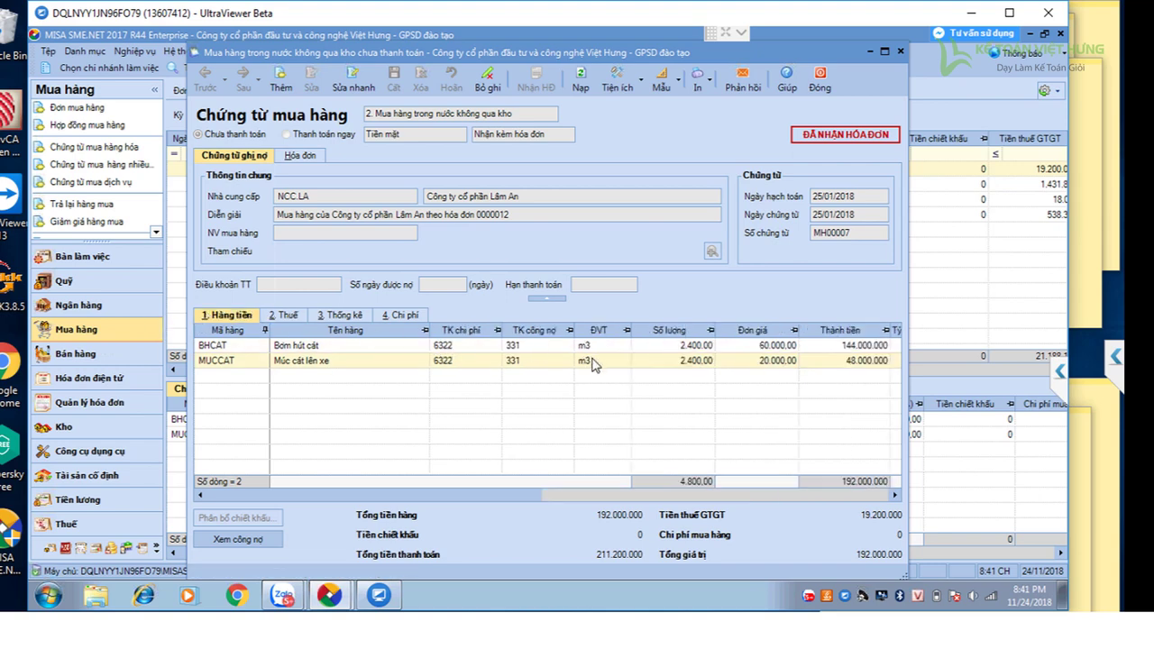
{"action": "left_click", "coordinate": [458, 346]}
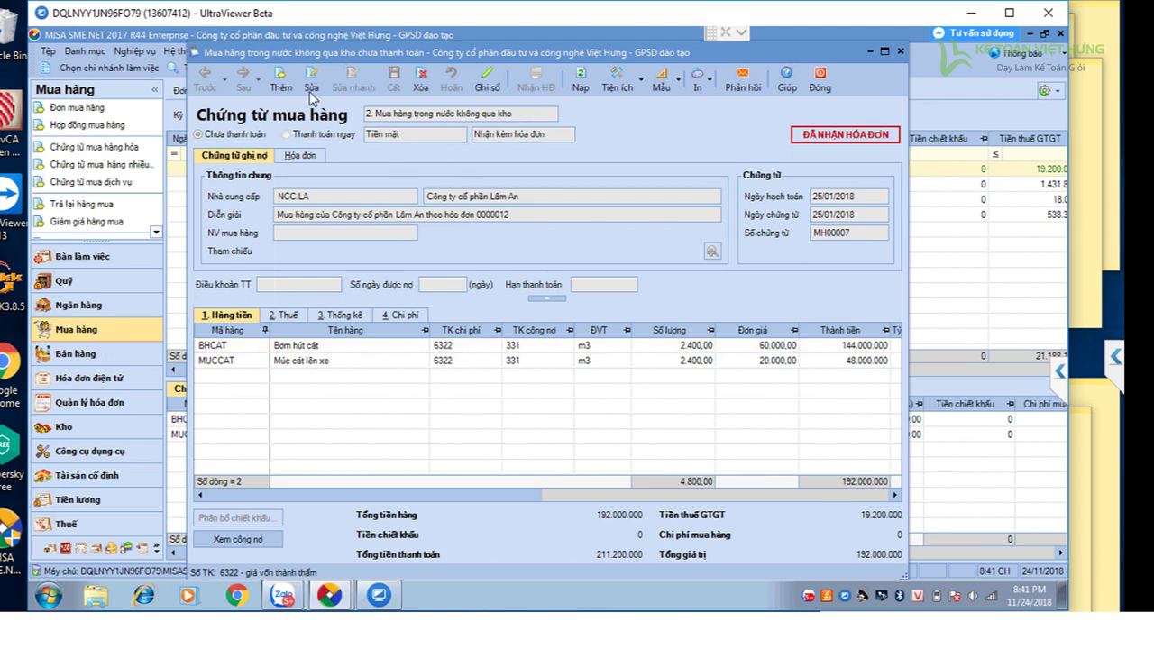
{"action": "left_click", "coordinate": [311, 83]}
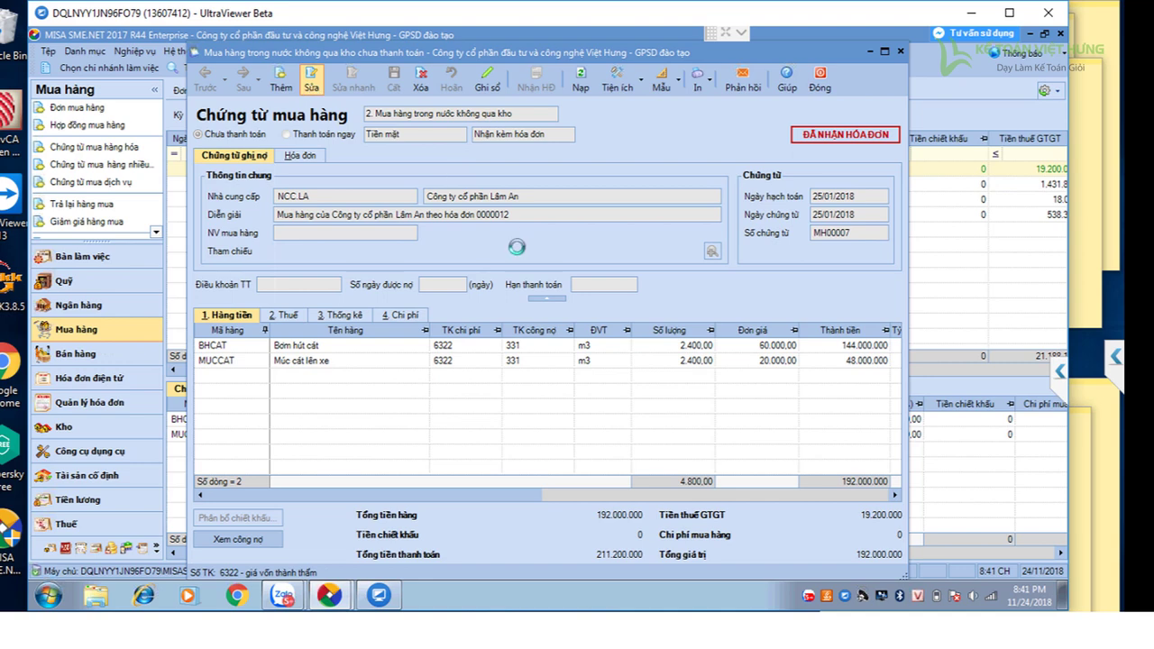
{"action": "left_click", "coordinate": [468, 351]}
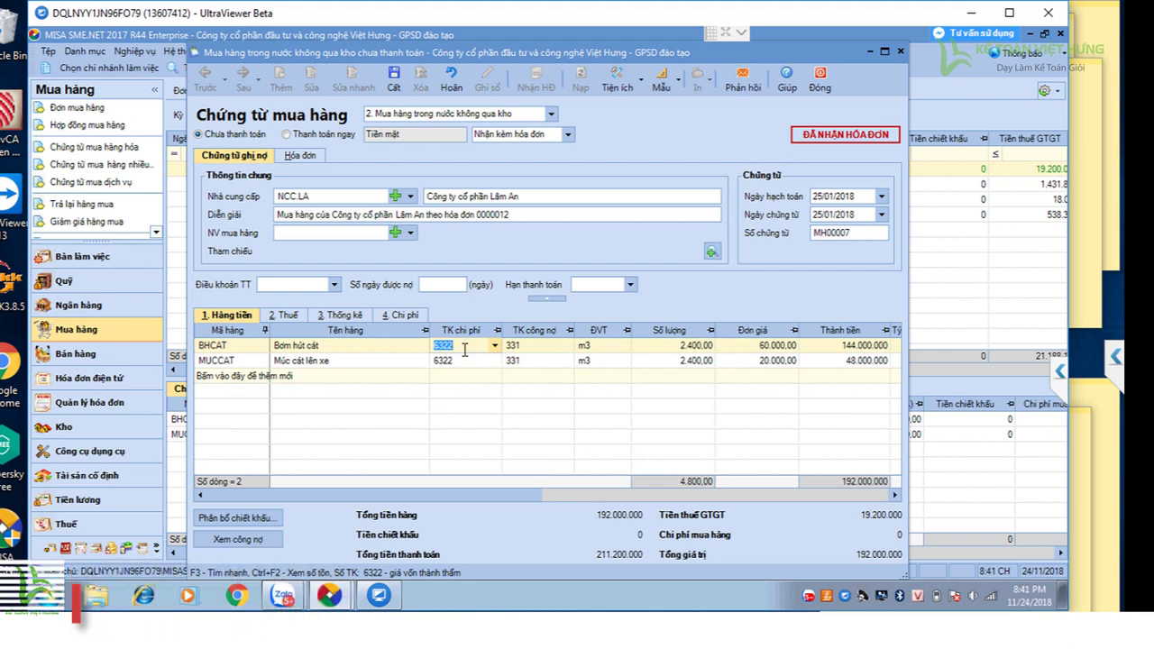
{"action": "type", "text": "1111"}
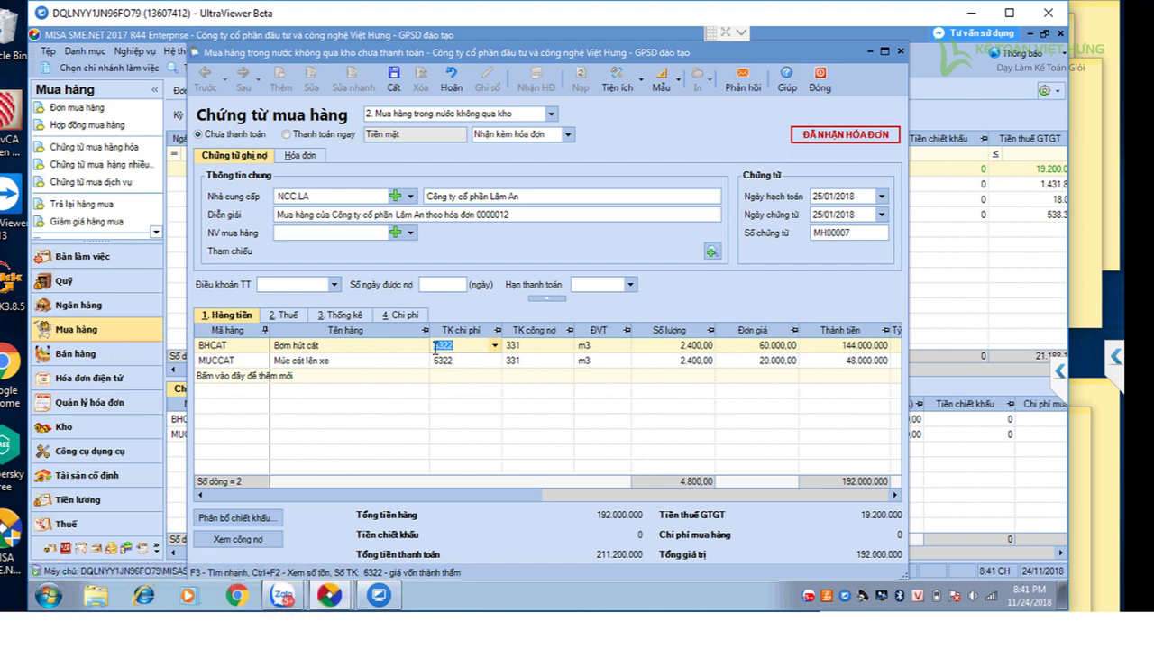
{"action": "type", "text": "154"}
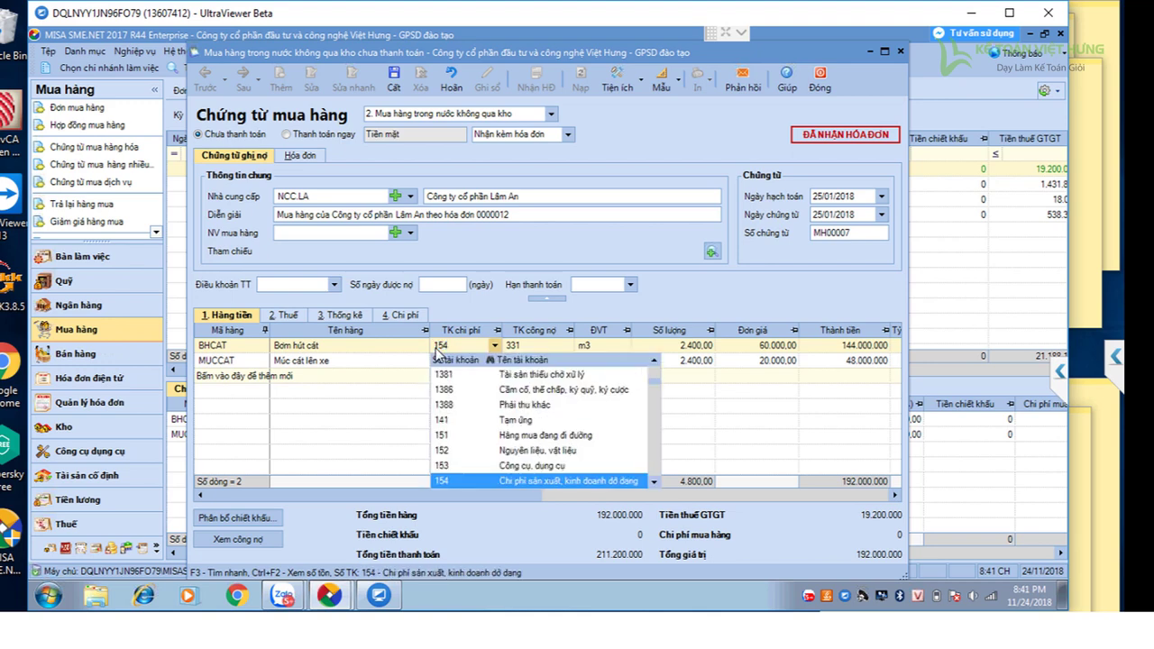
{"action": "key", "text": "Return"}
- Set the expense account (TK chi phí) of the MUCCAT line to 154
{"action": "left_click", "coordinate": [445, 360]}
{"action": "type", "text": "154"}
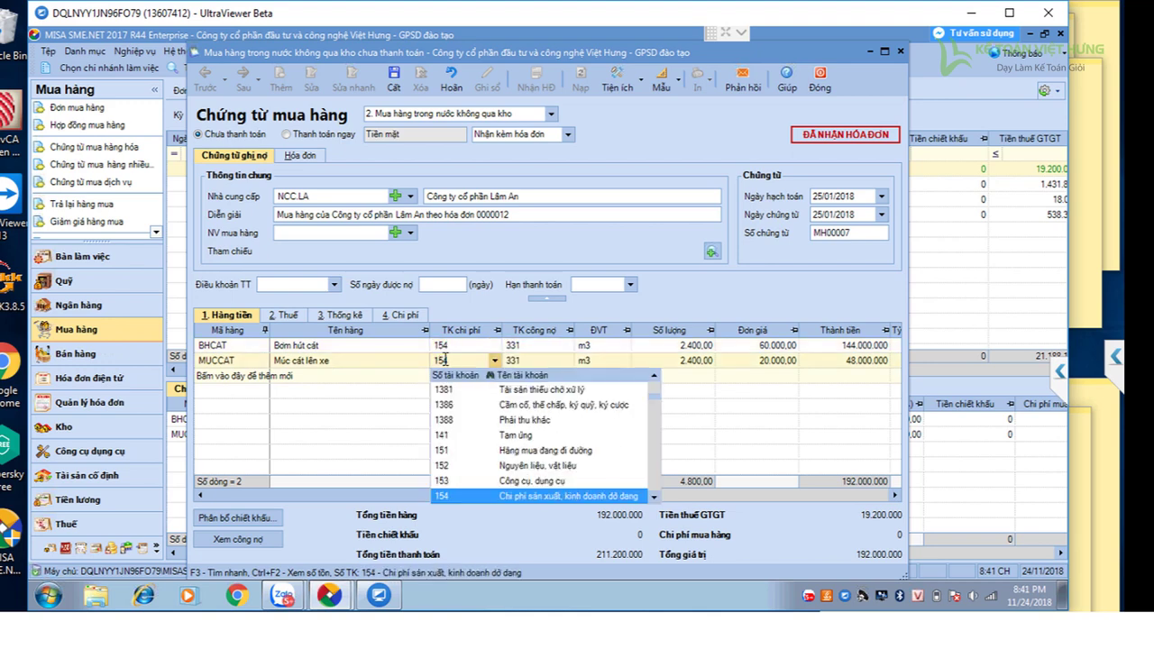
{"action": "key", "text": "Tab"}
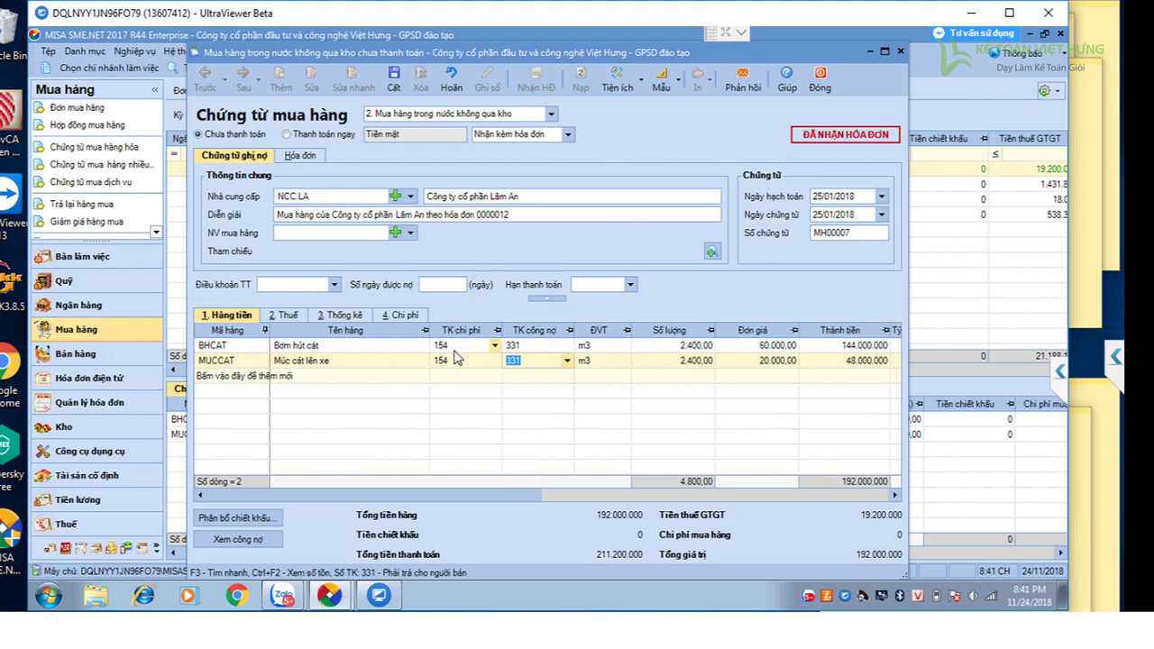
{"action": "left_click", "coordinate": [458, 361]}
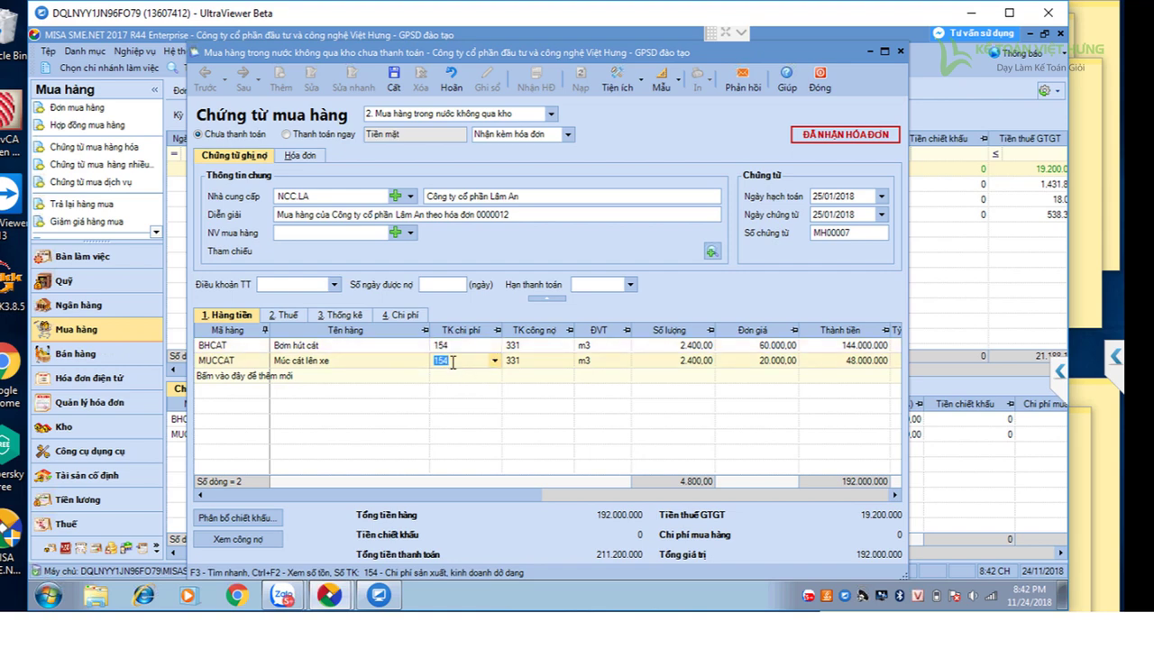
- Assign the cost item (Khoản mục CP) SXC.MN to the BHCAT line in the voucher's statistics details
{"action": "left_click", "coordinate": [340, 314]}
{"action": "left_click", "coordinate": [233, 315]}
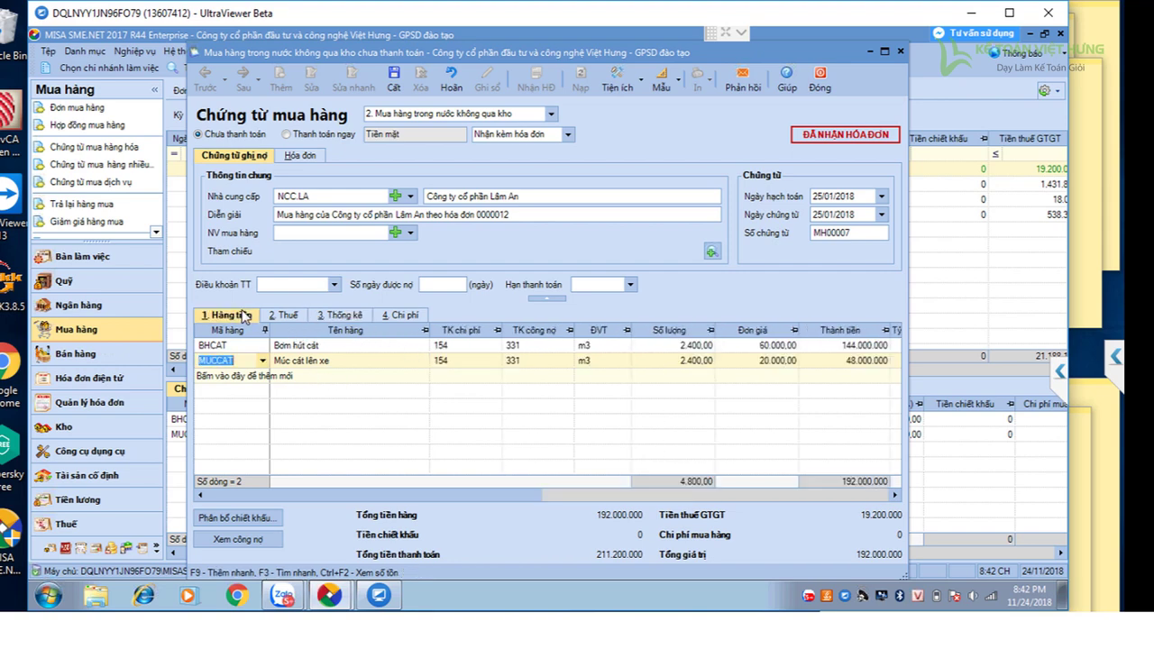
{"action": "left_click", "coordinate": [451, 359]}
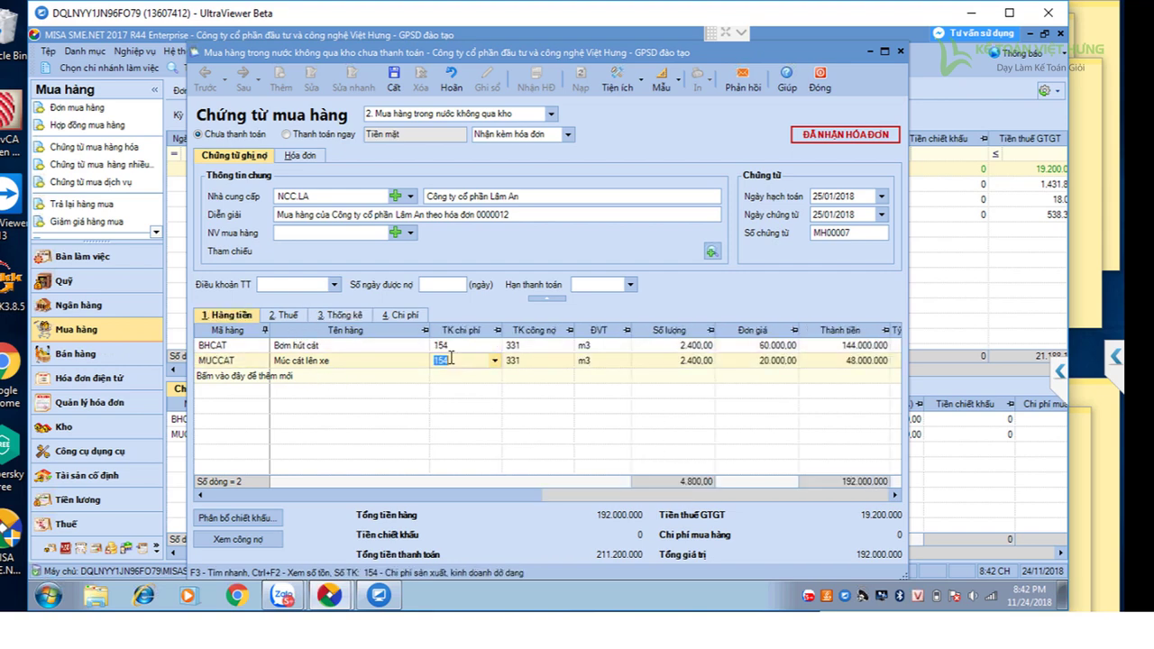
{"action": "left_click", "coordinate": [336, 315]}
{"action": "left_click", "coordinate": [502, 346]}
{"action": "type", "text": "SXC.M"}
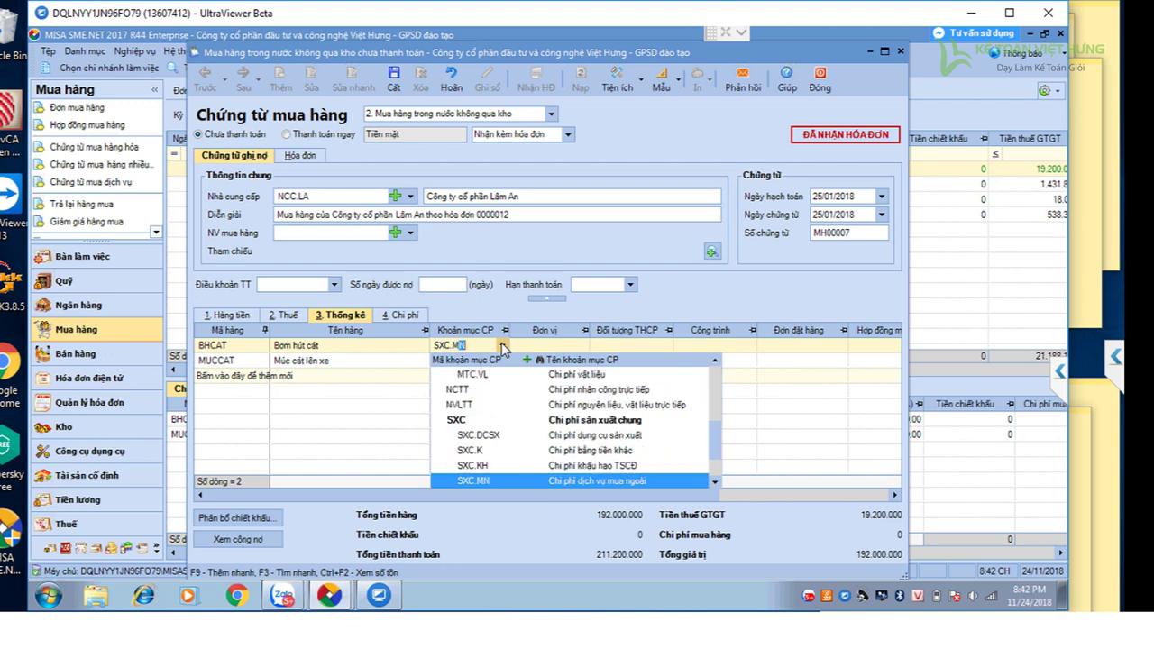
{"action": "type", "text": "N"}
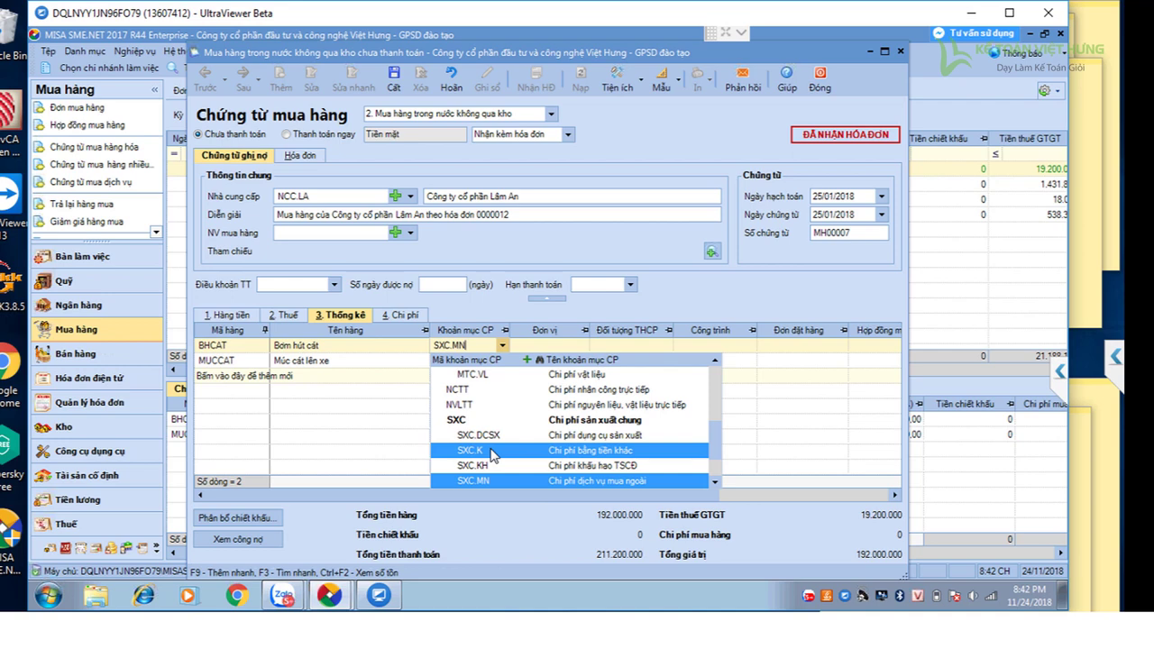
{"action": "left_click", "coordinate": [715, 482]}
{"action": "left_click", "coordinate": [715, 482]}
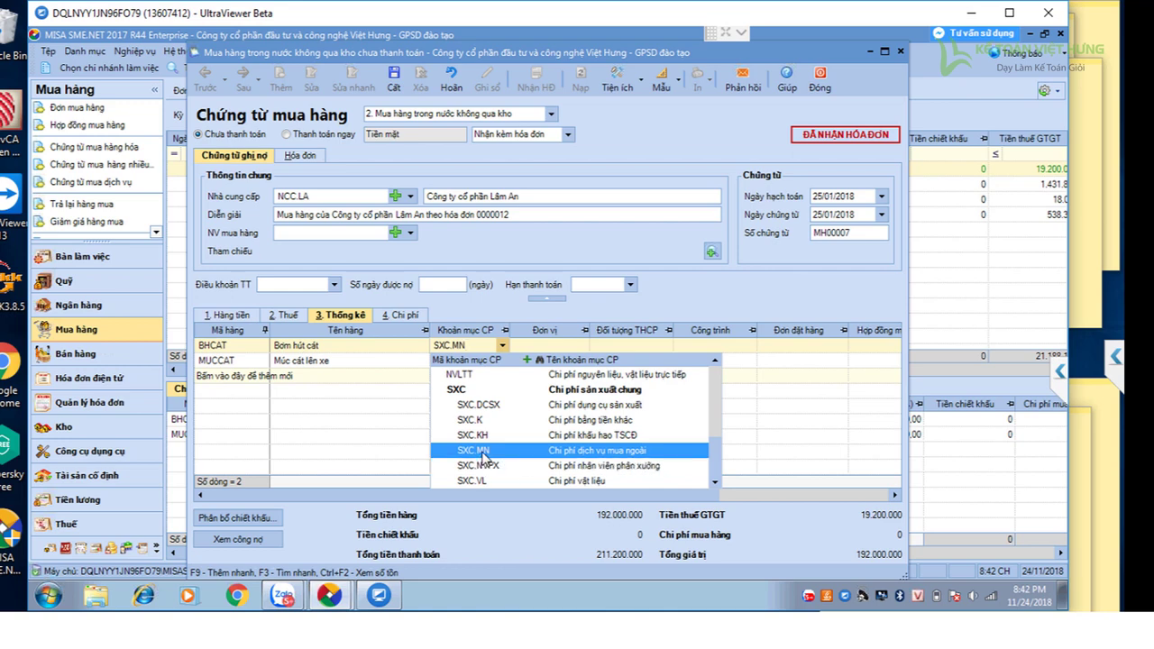
{"action": "left_click", "coordinate": [568, 348]}
- Assign the cost item (Khoản mục CP) SXC.MN to the MUCCAT line and save the voucher
{"action": "left_click", "coordinate": [444, 362]}
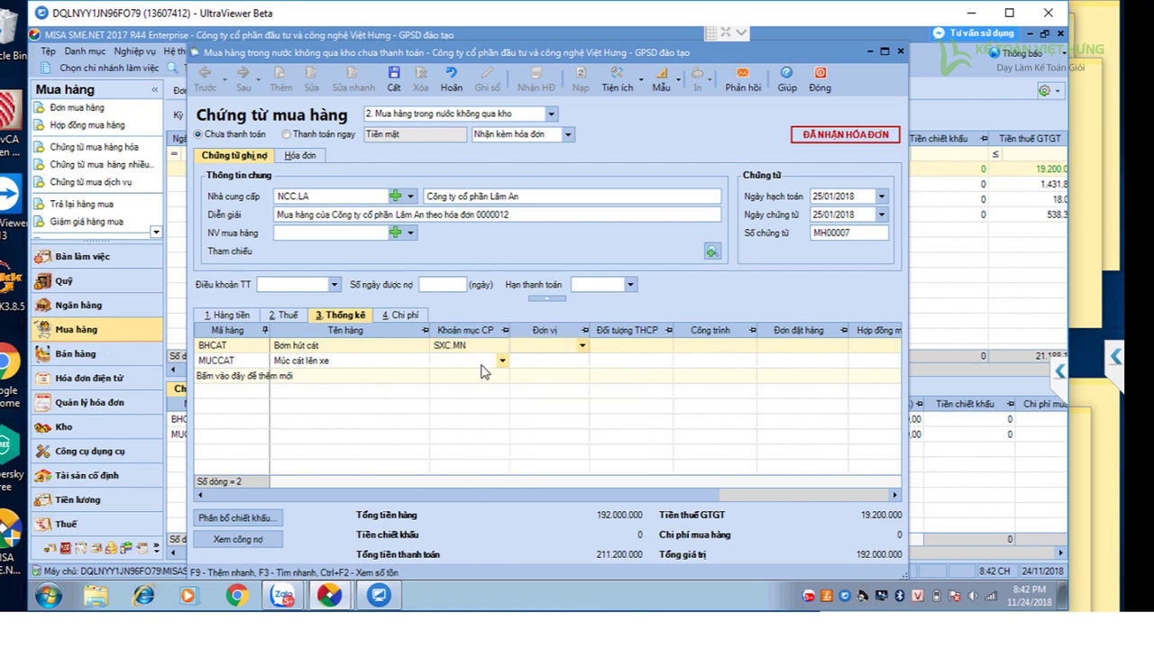
{"action": "left_click", "coordinate": [502, 363]}
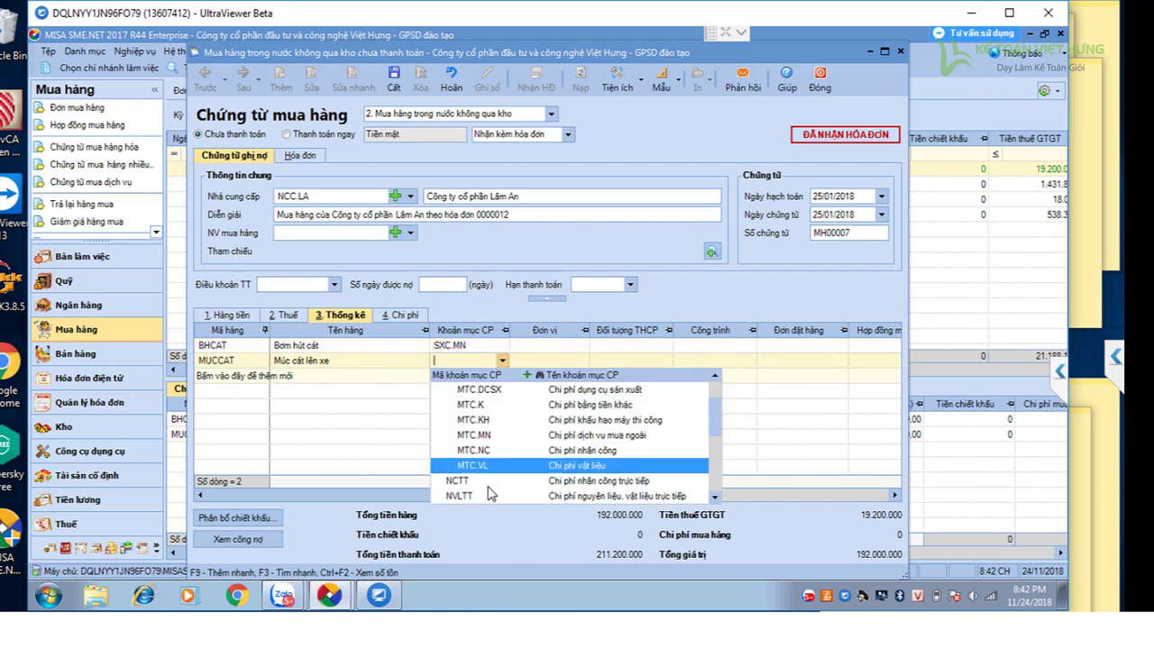
{"action": "type", "text": "SXC"}
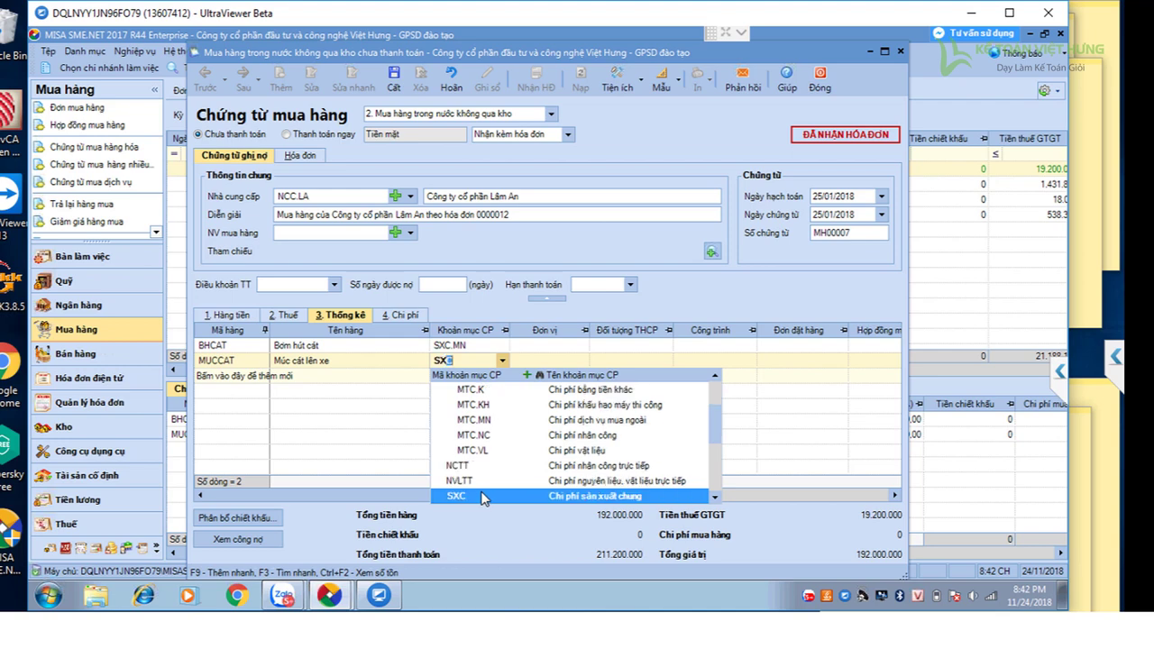
{"action": "type", "text": ".MN"}
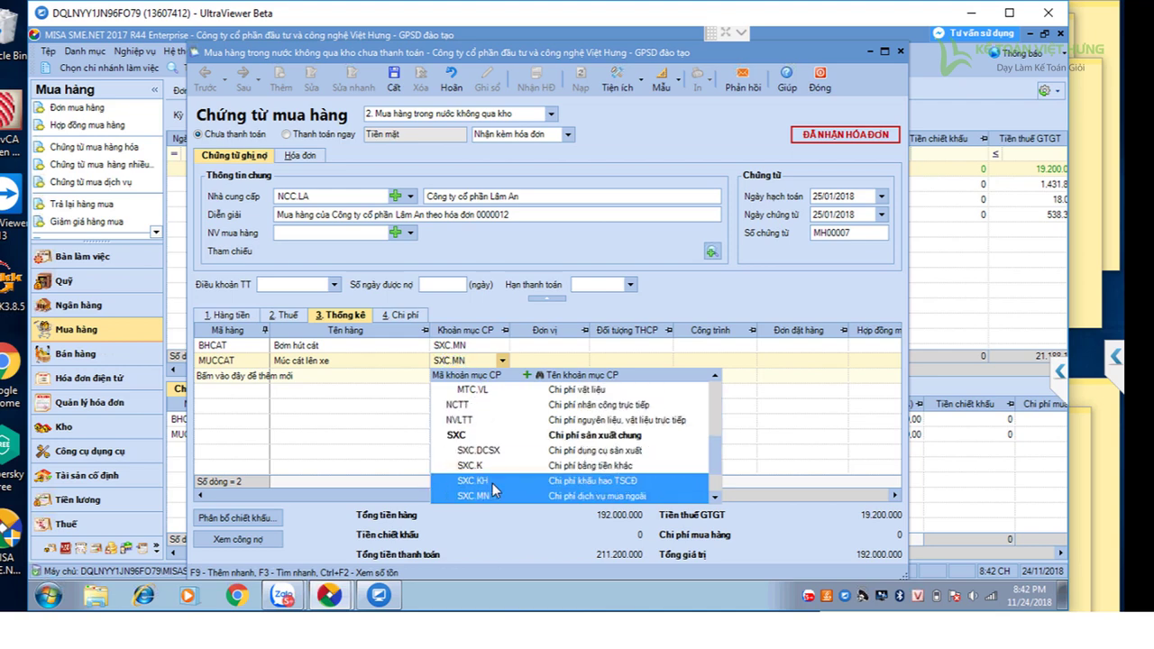
{"action": "key", "text": "Return"}
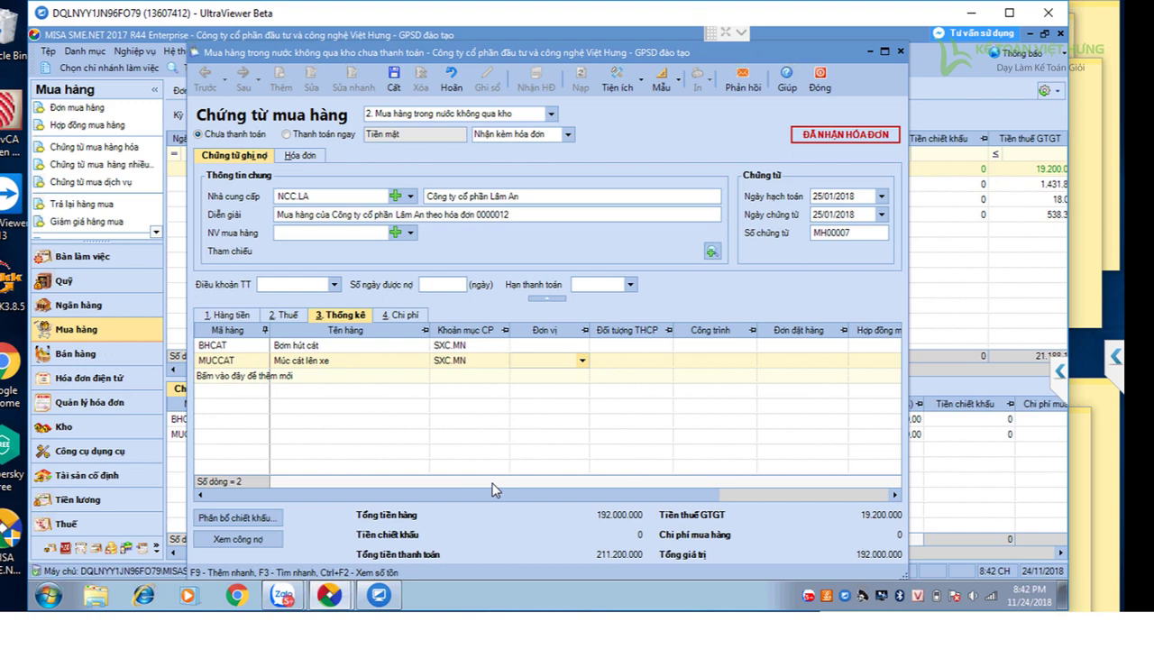
{"action": "left_click", "coordinate": [233, 316]}
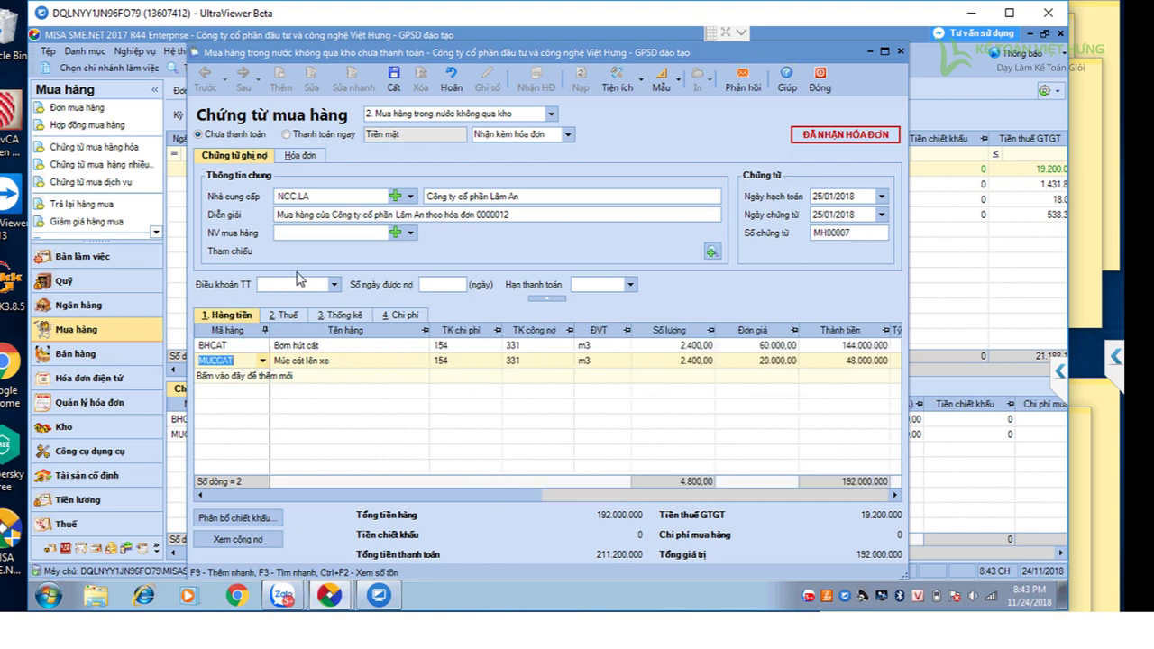
{"action": "left_click", "coordinate": [394, 84]}
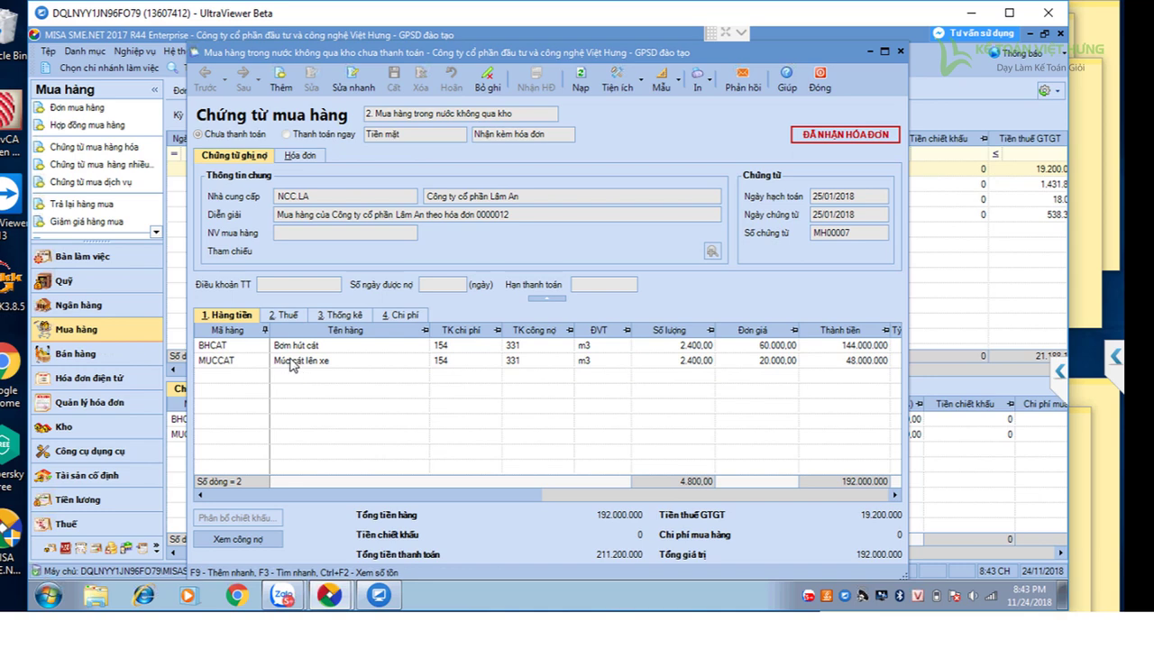
- Compare the BHCAT and MUCCAT service lines of the saved voucher
{"action": "left_click", "coordinate": [241, 357]}
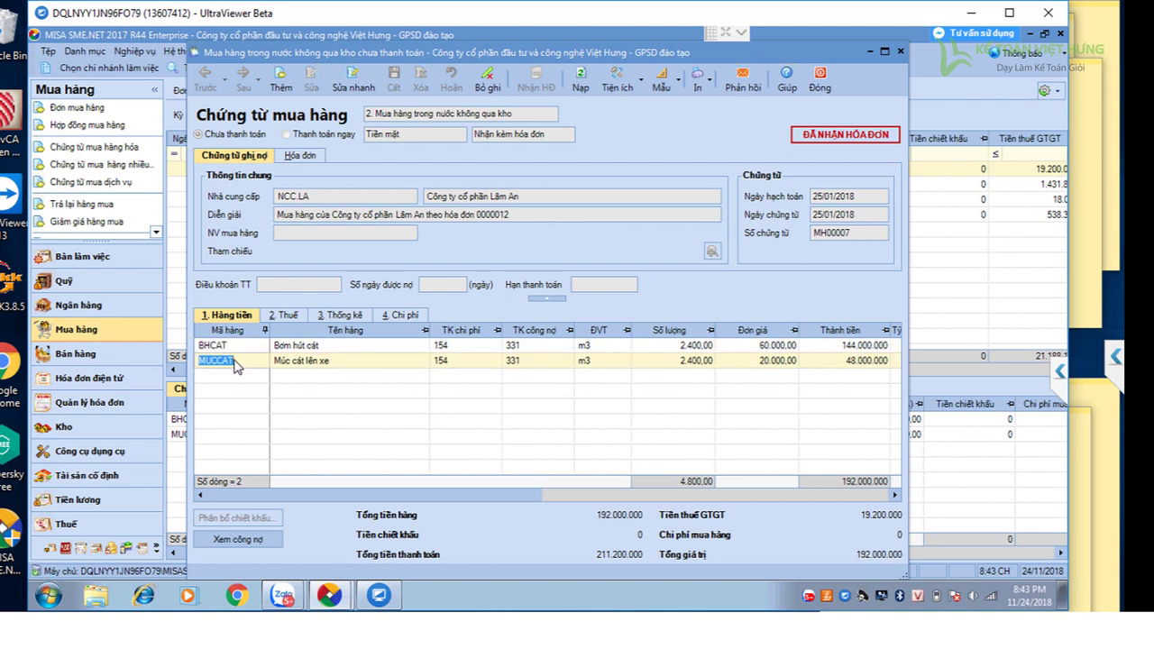
{"action": "left_click", "coordinate": [233, 350]}
{"action": "left_click", "coordinate": [237, 362]}
{"action": "left_click", "coordinate": [231, 350]}
{"action": "left_click", "coordinate": [235, 363]}
{"action": "left_click", "coordinate": [227, 348]}
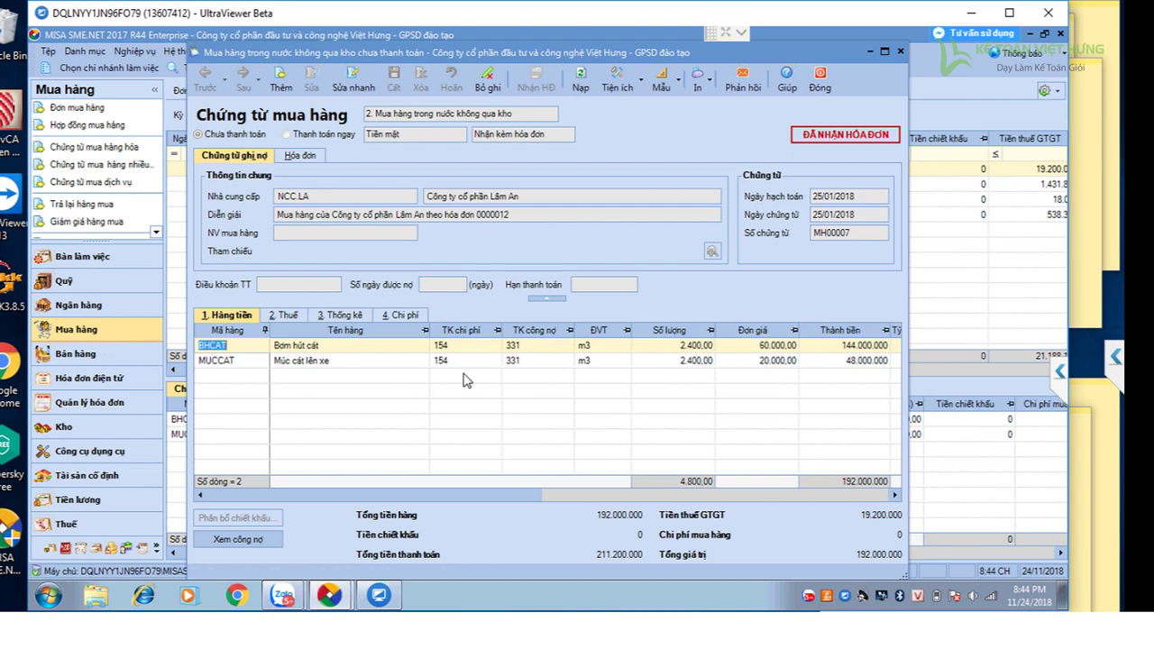
- Unpost and reopen the voucher for editing, and append "theo hóa đơn số 12" to the BHCAT line's item name
{"action": "key", "text": "ctrl+s"}
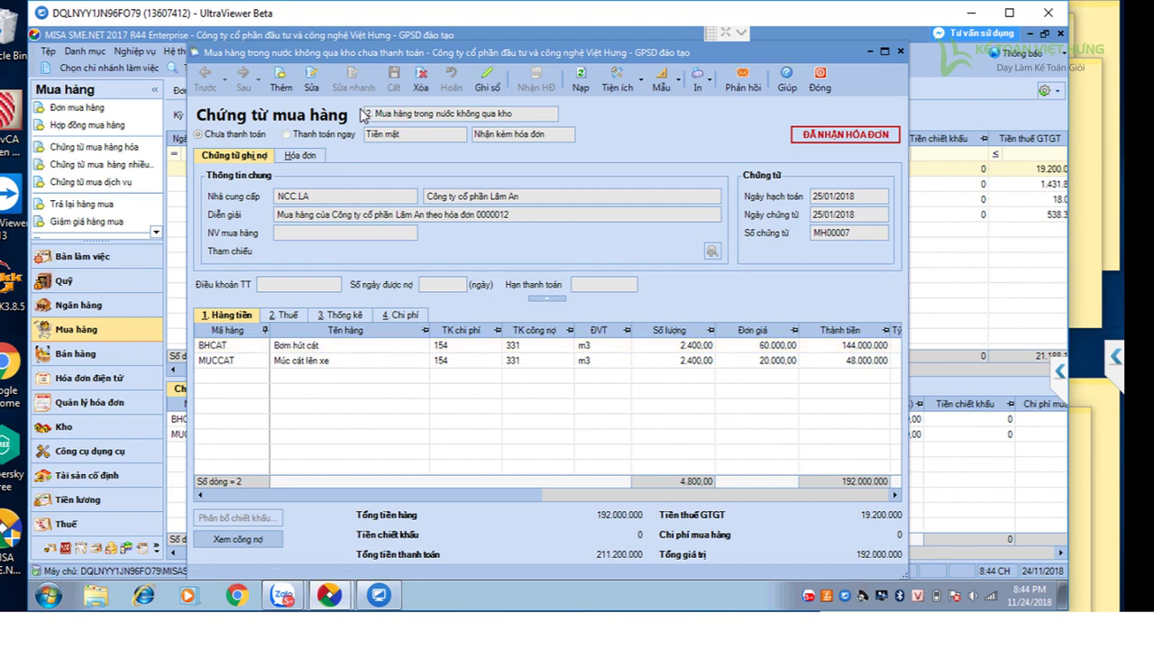
{"action": "left_click", "coordinate": [311, 88]}
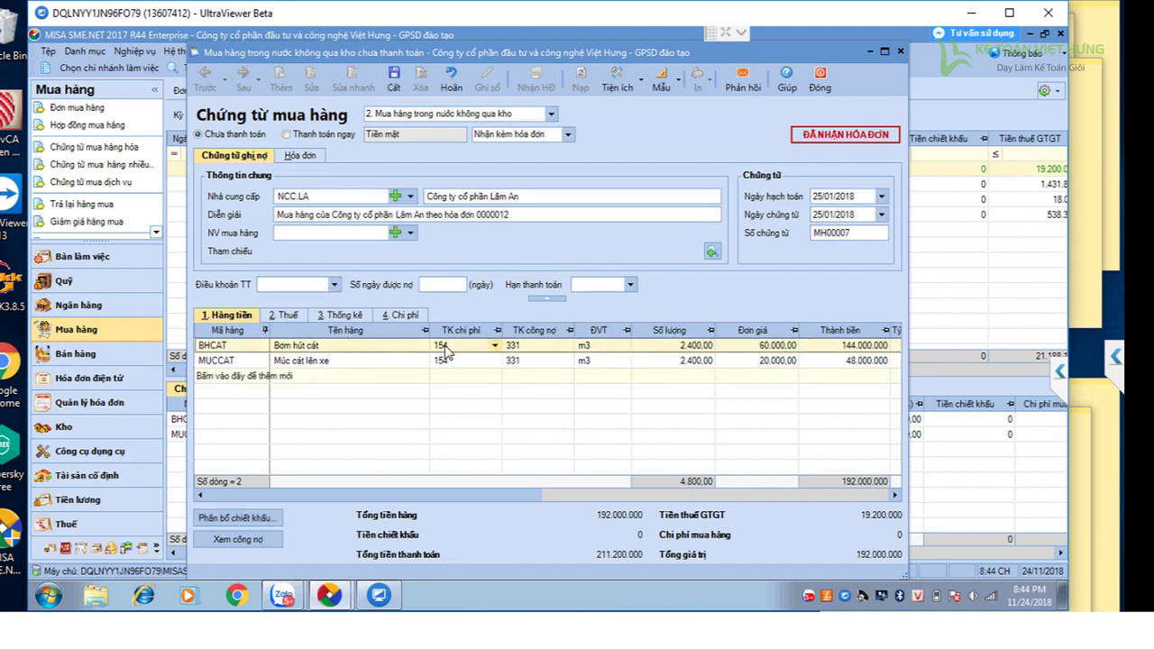
{"action": "left_click", "coordinate": [352, 346]}
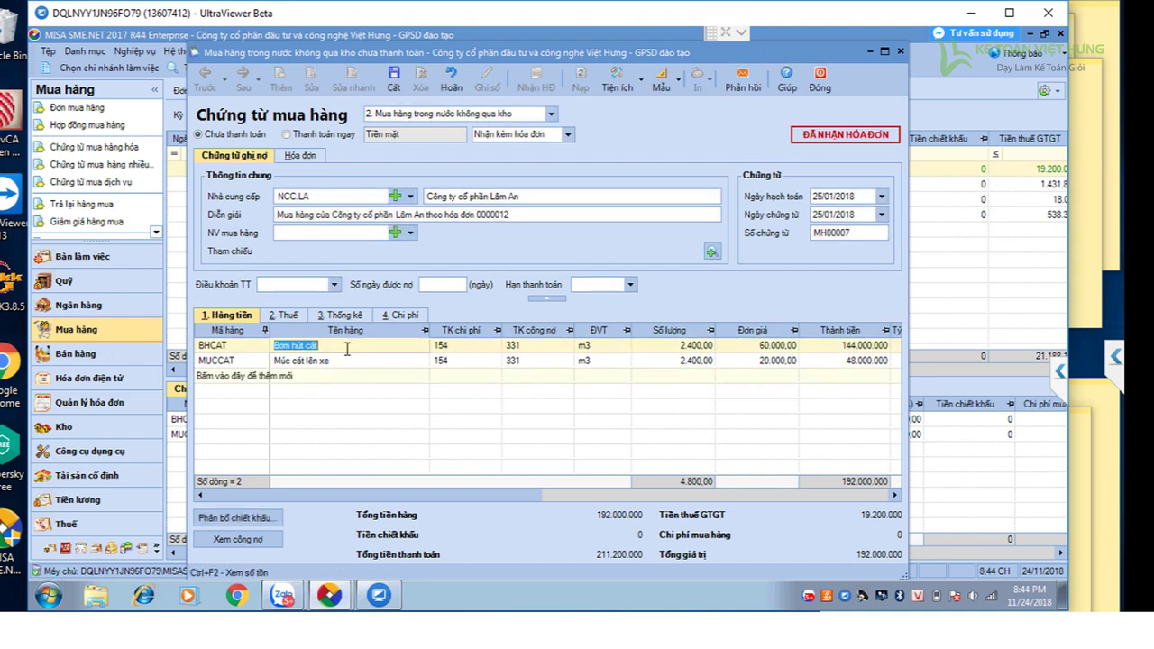
{"action": "left_click", "coordinate": [339, 346]}
{"action": "type", "text": "theo hóa ss"}
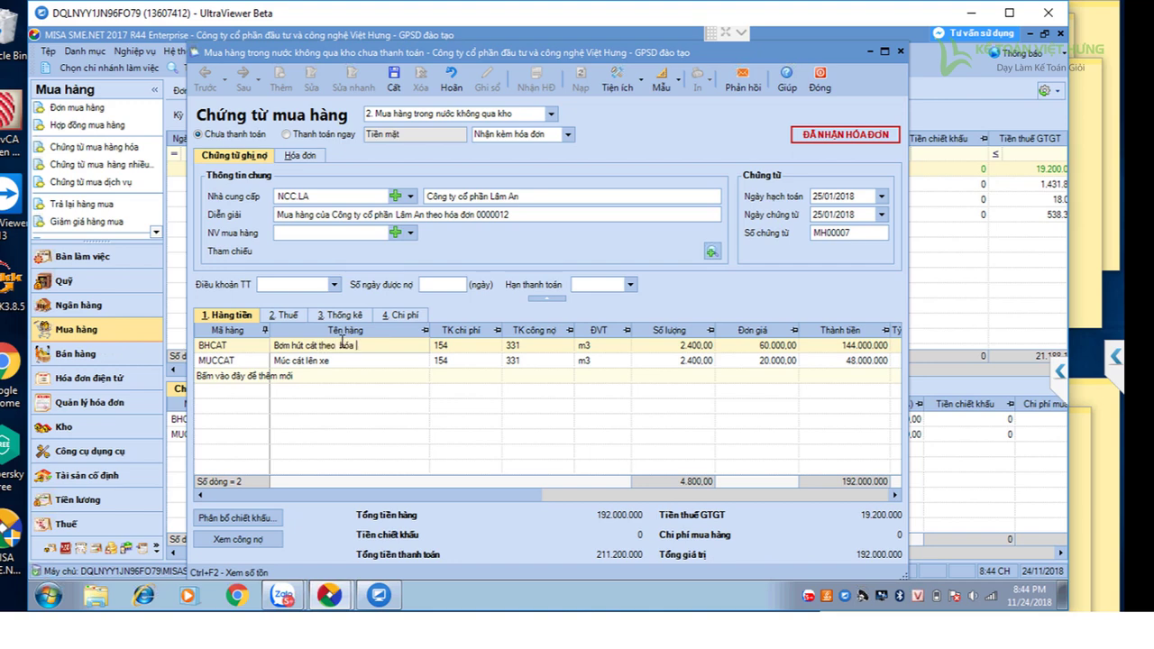
{"action": "key", "text": "BackSpace"}
{"action": "key", "text": "BackSpace"}
{"action": "type", "text": "đơn số"}
{"action": "left_click", "coordinate": [301, 156]}
{"action": "left_click", "coordinate": [249, 158]}
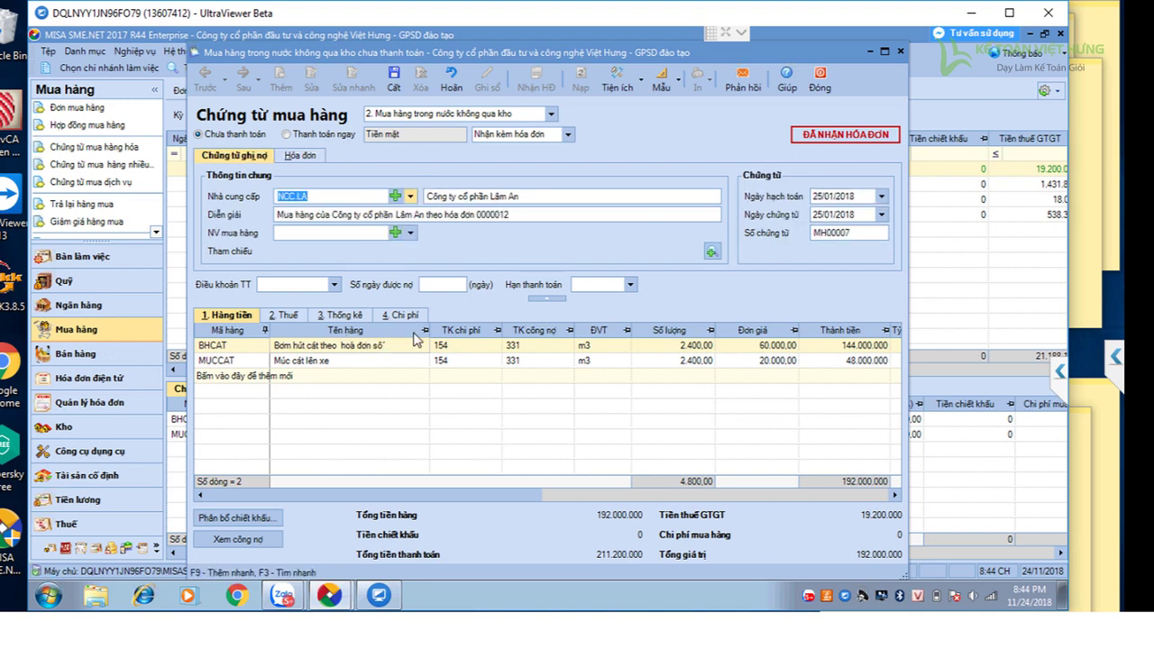
{"action": "left_click", "coordinate": [402, 348]}
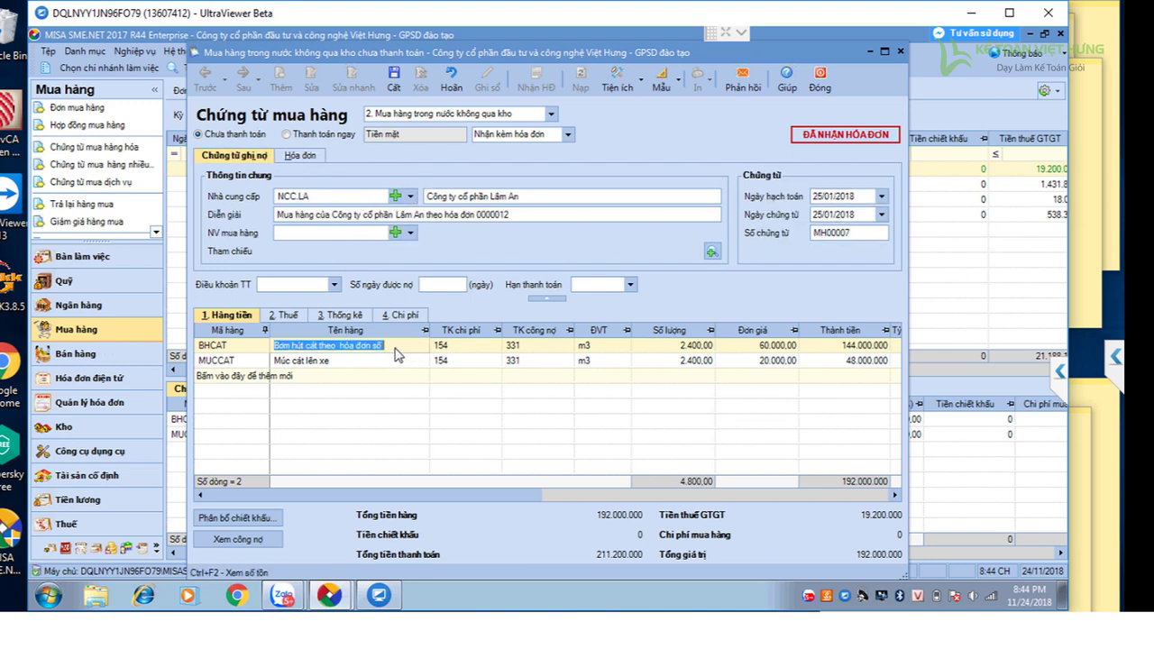
{"action": "left_click", "coordinate": [397, 346]}
{"action": "type", "text": "12"}
- Append "theo hóa đơn số 12" to the MUCCAT line's item name and recheck both item names
{"action": "left_click", "coordinate": [394, 361]}
{"action": "left_click", "coordinate": [374, 358]}
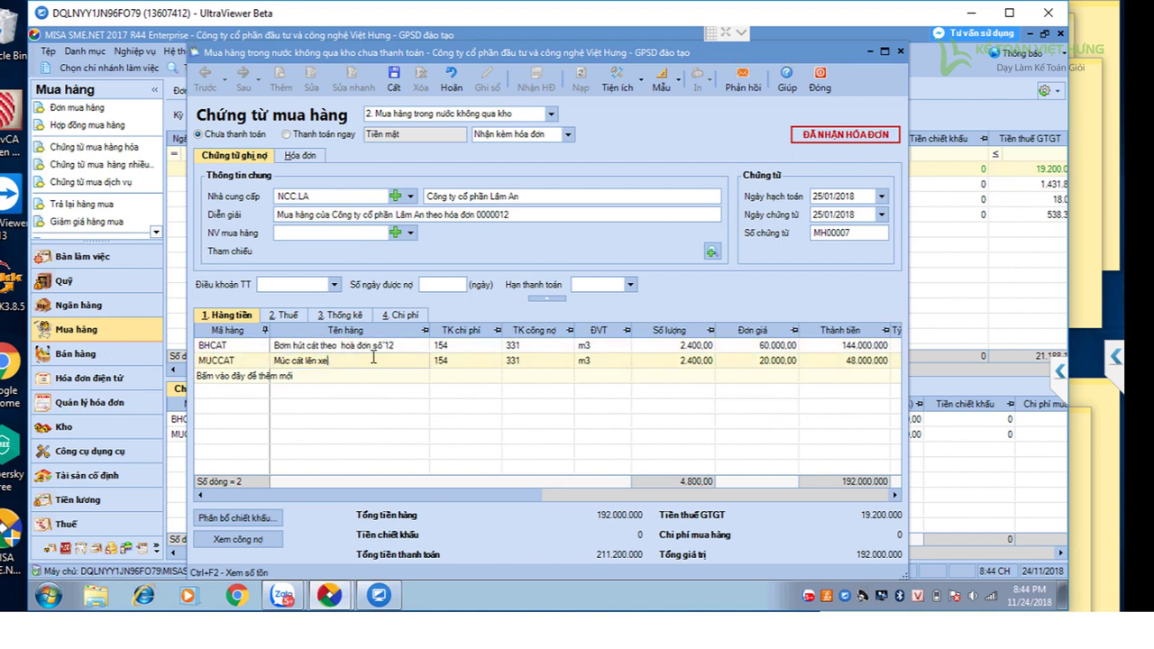
{"action": "type", "text": "theo hóa đơn số 12"}
{"action": "double_click", "coordinate": [406, 359]}
{"action": "key", "text": "Up"}
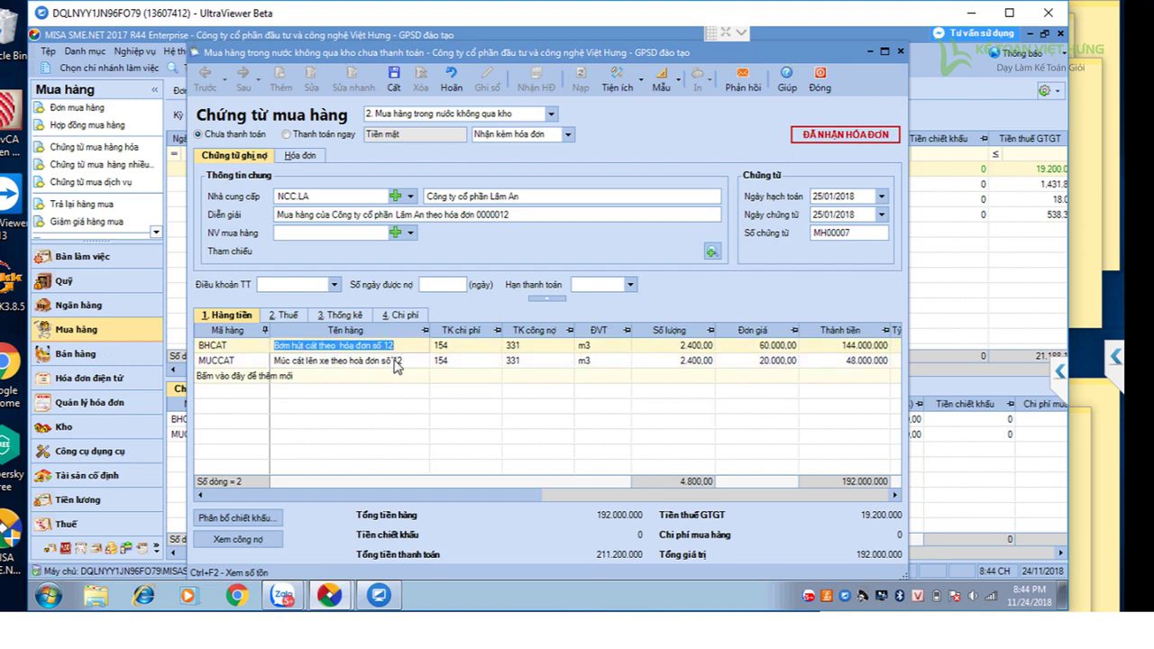
{"action": "key", "text": "Down"}
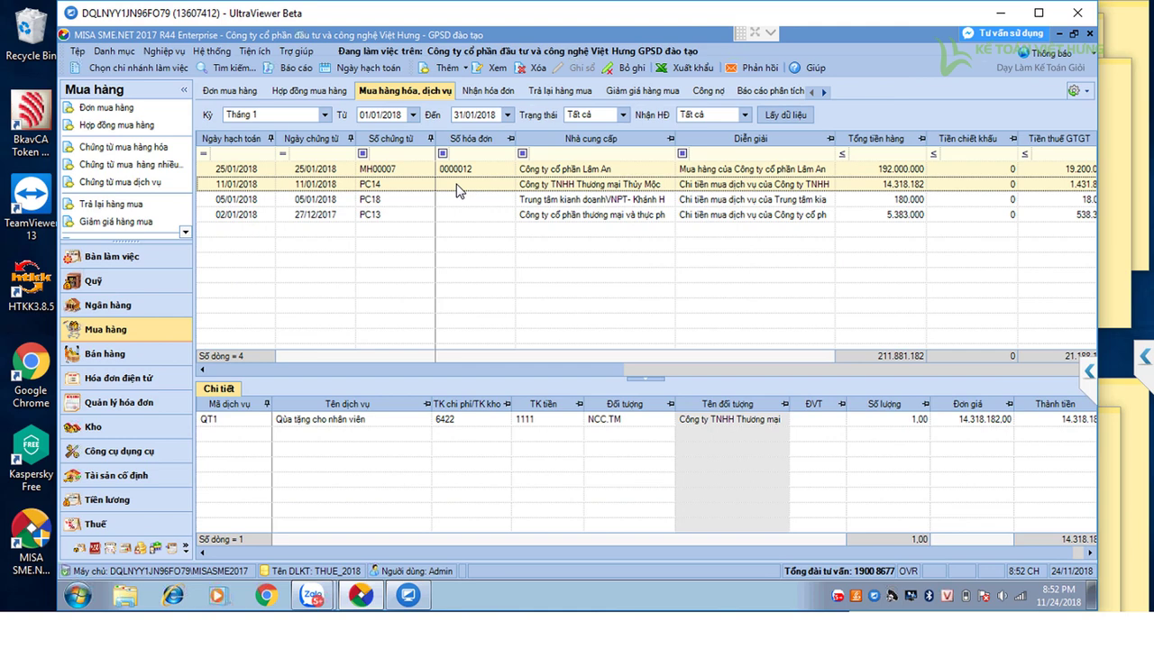
- Check the service name on voucher PC14, dated 11/01/2018, and open the voucher to examine its tax details (Thuế)
{"action": "left_click", "coordinate": [368, 422]}
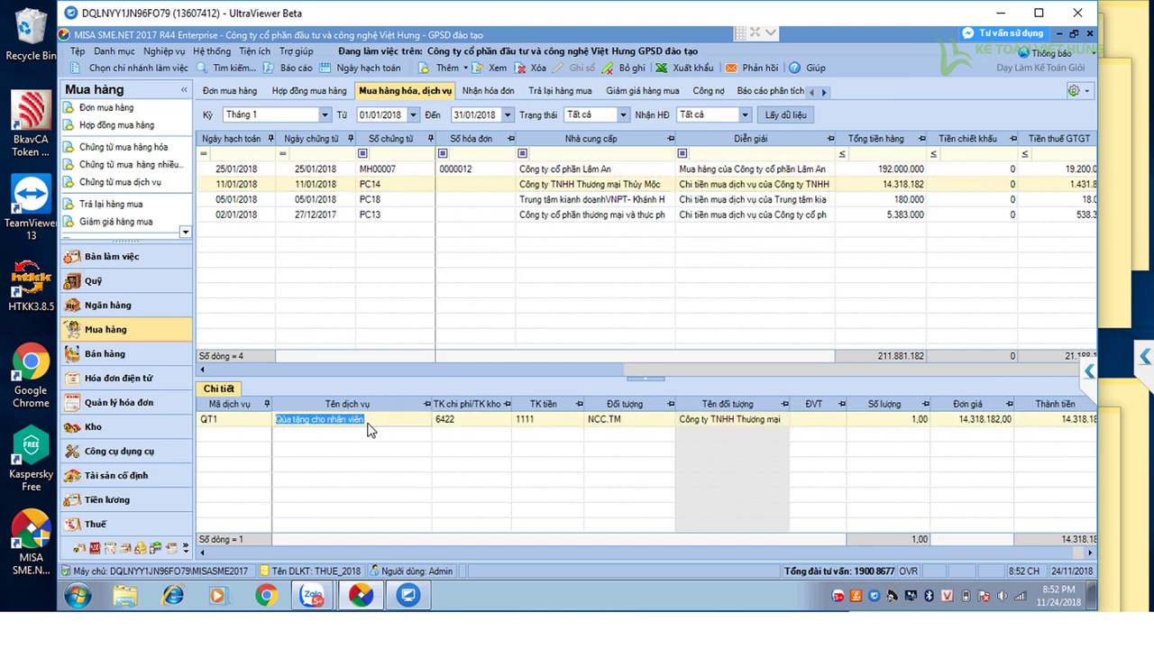
{"action": "left_click_drag", "start_coordinate": [368, 426], "coordinate": [272, 424]}
{"action": "left_click", "coordinate": [361, 191]}
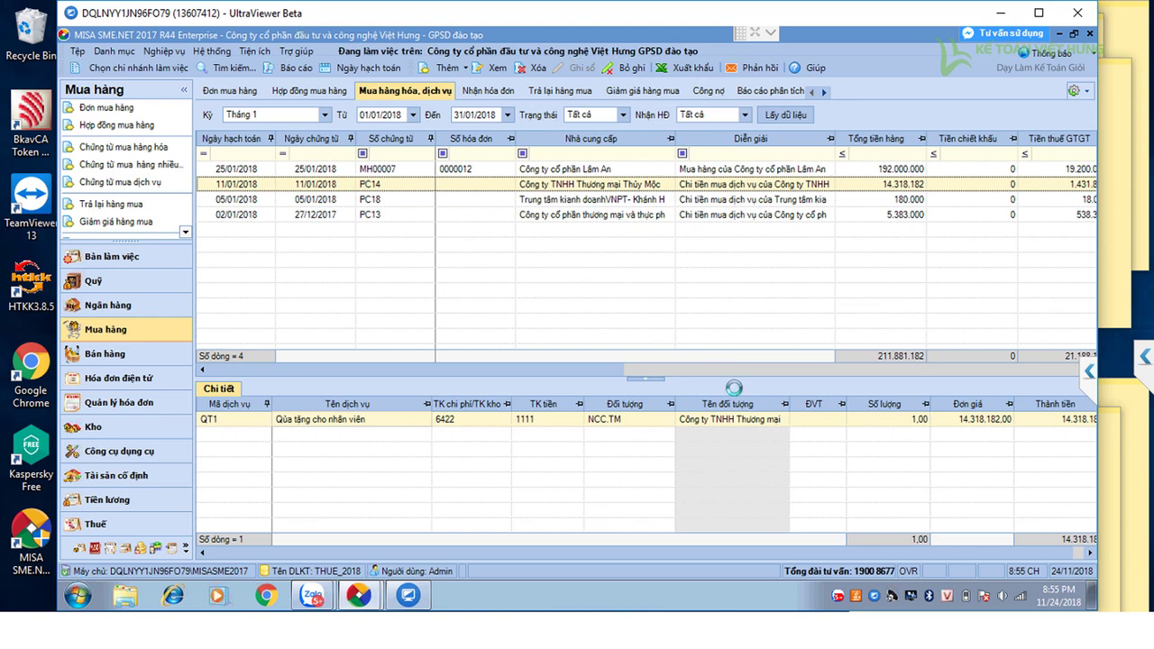
{"action": "left_click", "coordinate": [313, 328]}
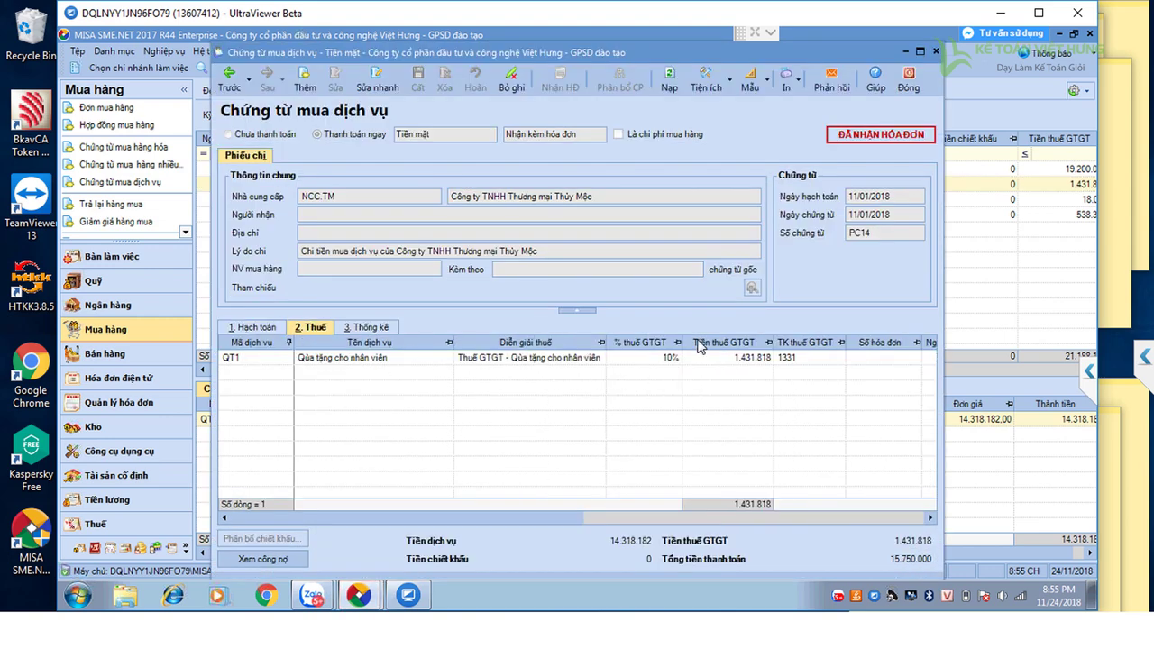
- Compare the VAT account on voucher PC14's QT1 tax line with the line's expense account and unit price
{"action": "left_click", "coordinate": [795, 358]}
{"action": "type", "text": "1331"}
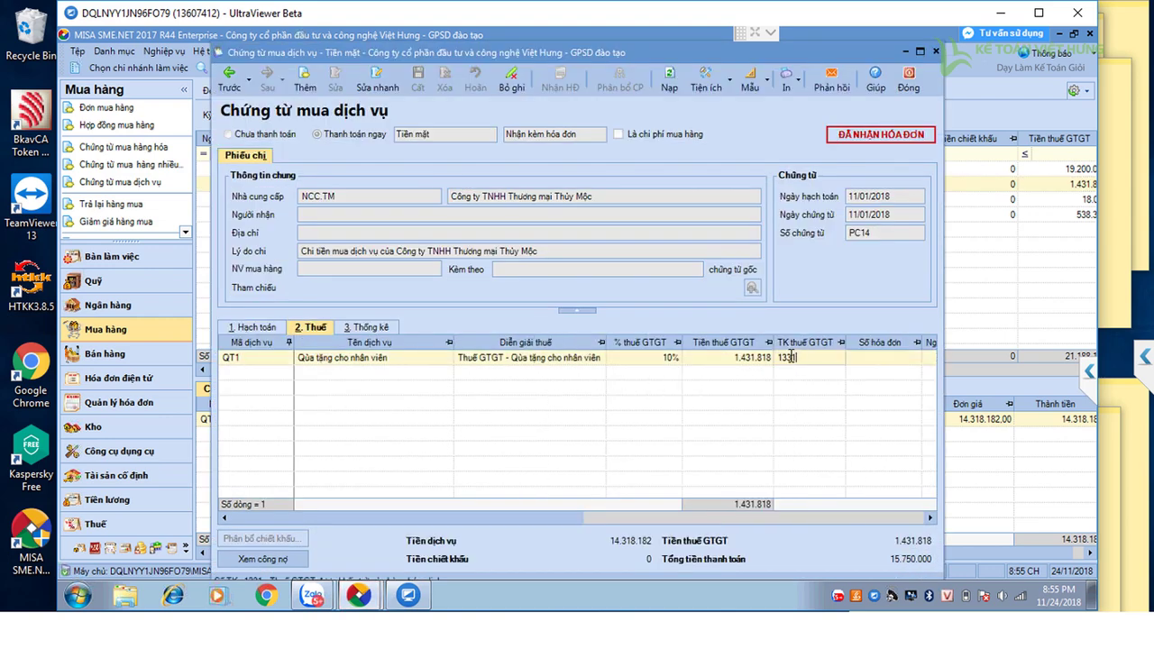
{"action": "left_click_drag", "start_coordinate": [799, 358], "coordinate": [772, 358]}
{"action": "left_click", "coordinate": [264, 330]}
{"action": "left_click", "coordinate": [496, 358]}
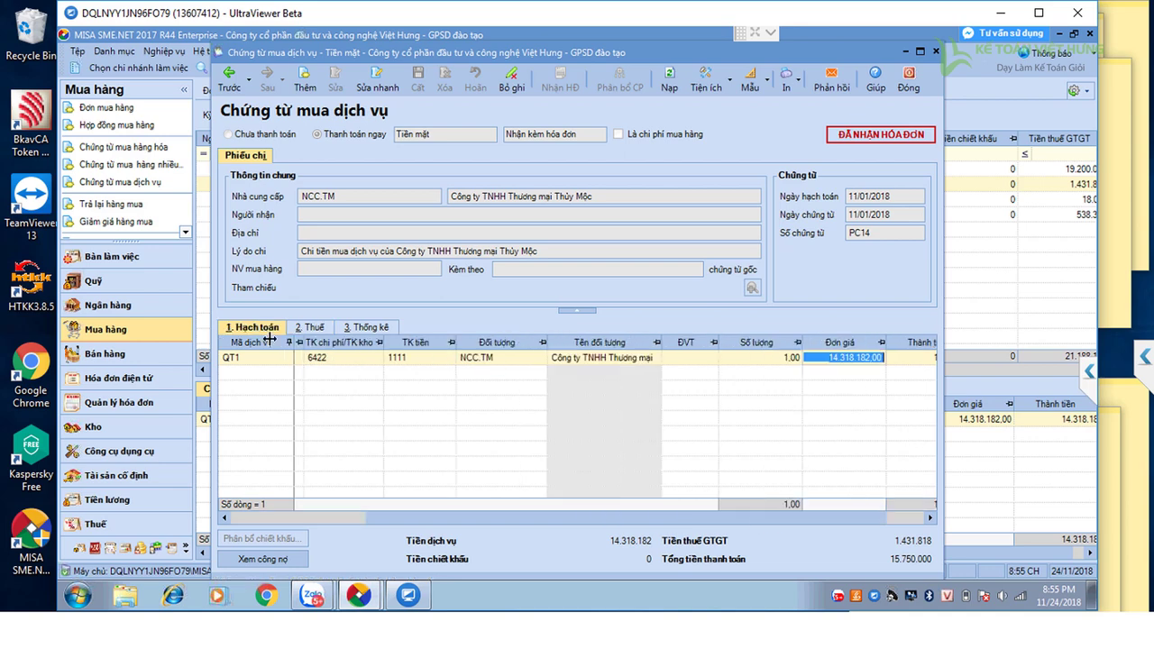
{"action": "left_click", "coordinate": [349, 364]}
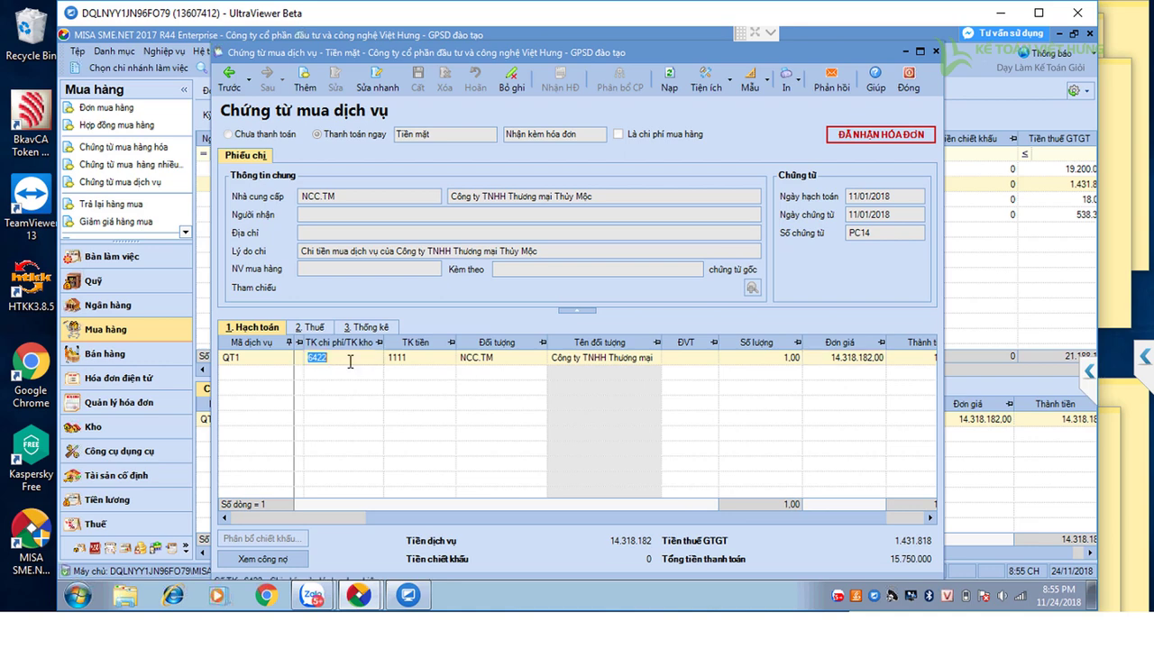
{"action": "left_click", "coordinate": [852, 359]}
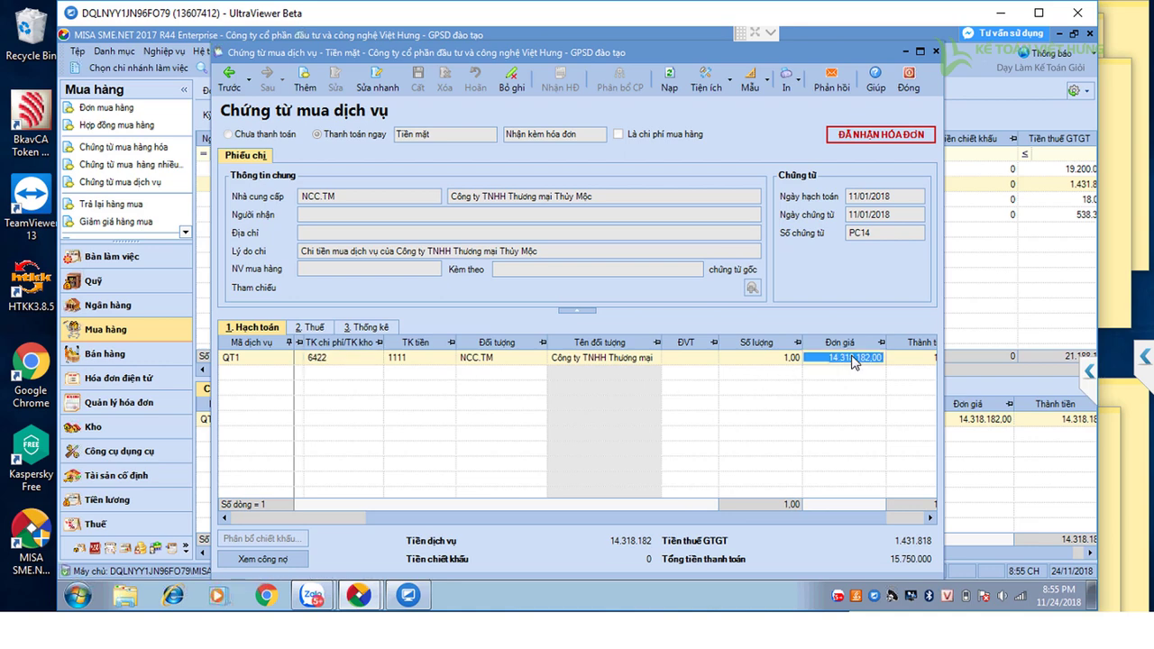
{"action": "left_click", "coordinate": [318, 361]}
{"action": "left_click", "coordinate": [311, 328]}
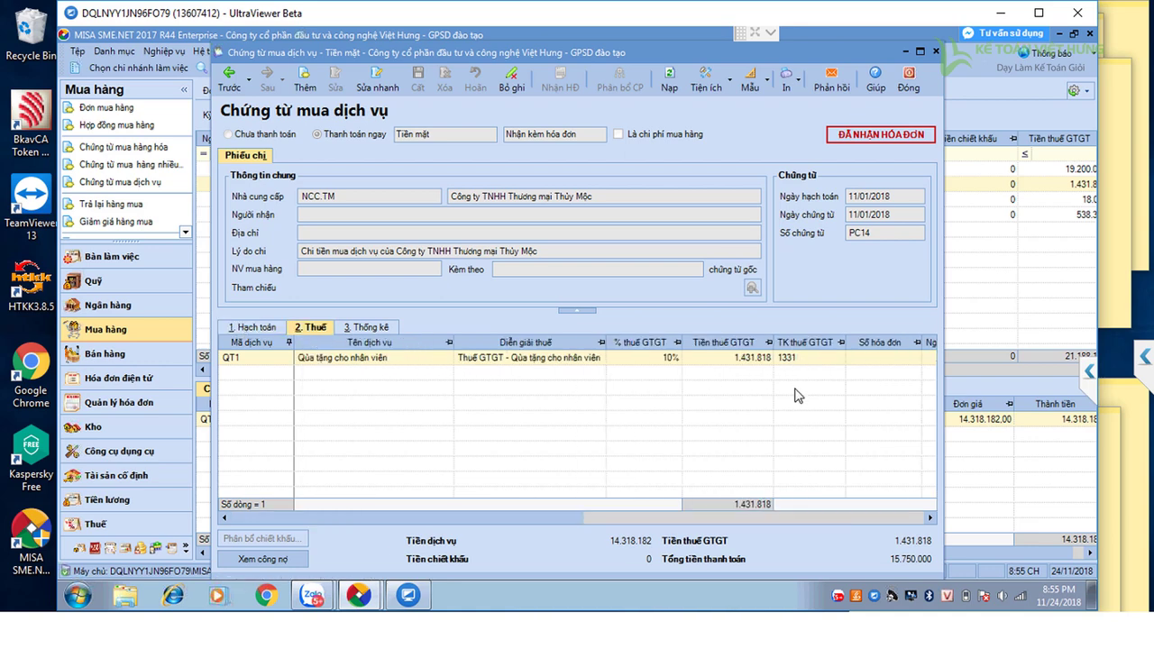
{"action": "left_click", "coordinate": [807, 359]}
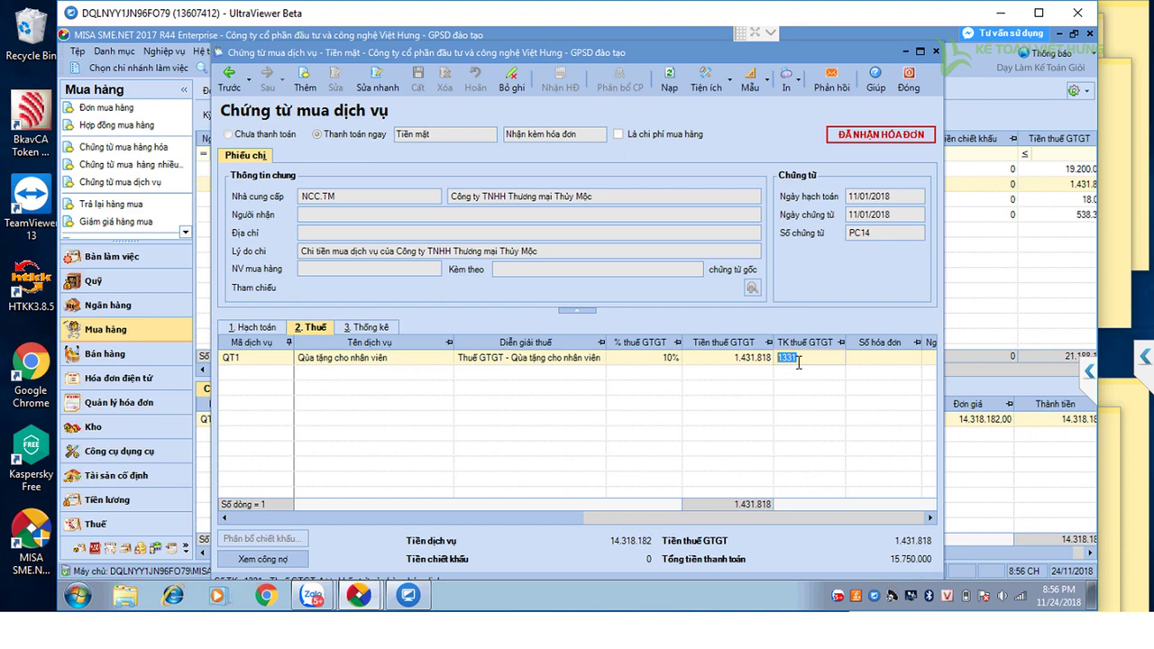
{"action": "left_click_drag", "start_coordinate": [798, 358], "coordinate": [757, 362]}
{"action": "left_click", "coordinate": [256, 328]}
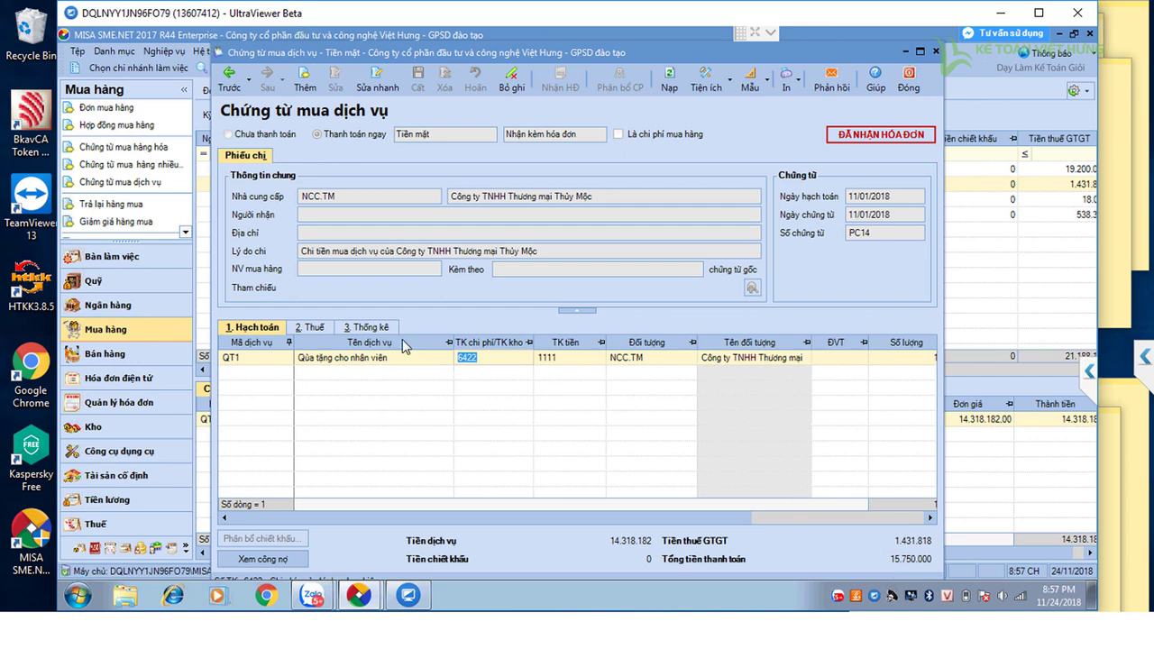
- Unpost voucher PC14 and reopen it for editing
{"action": "left_click", "coordinate": [511, 76]}
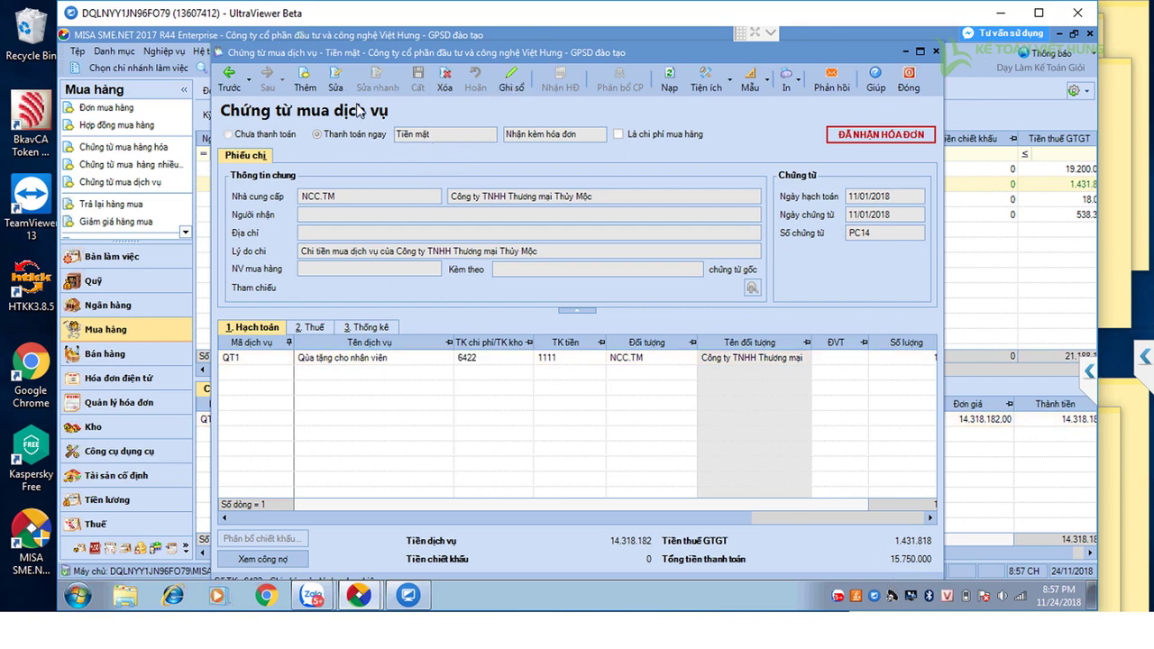
{"action": "left_click", "coordinate": [336, 79]}
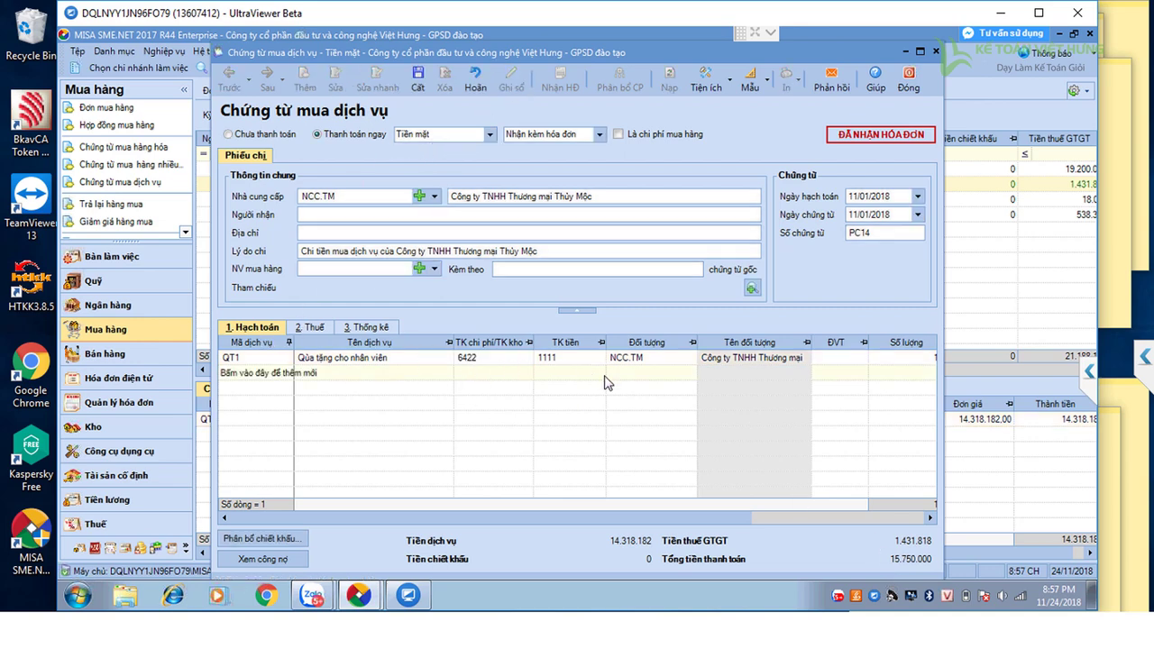
- Set the unit price (Đơn giá) of the QT1 gift line to 15.750.000
{"action": "left_click", "coordinate": [886, 363]}
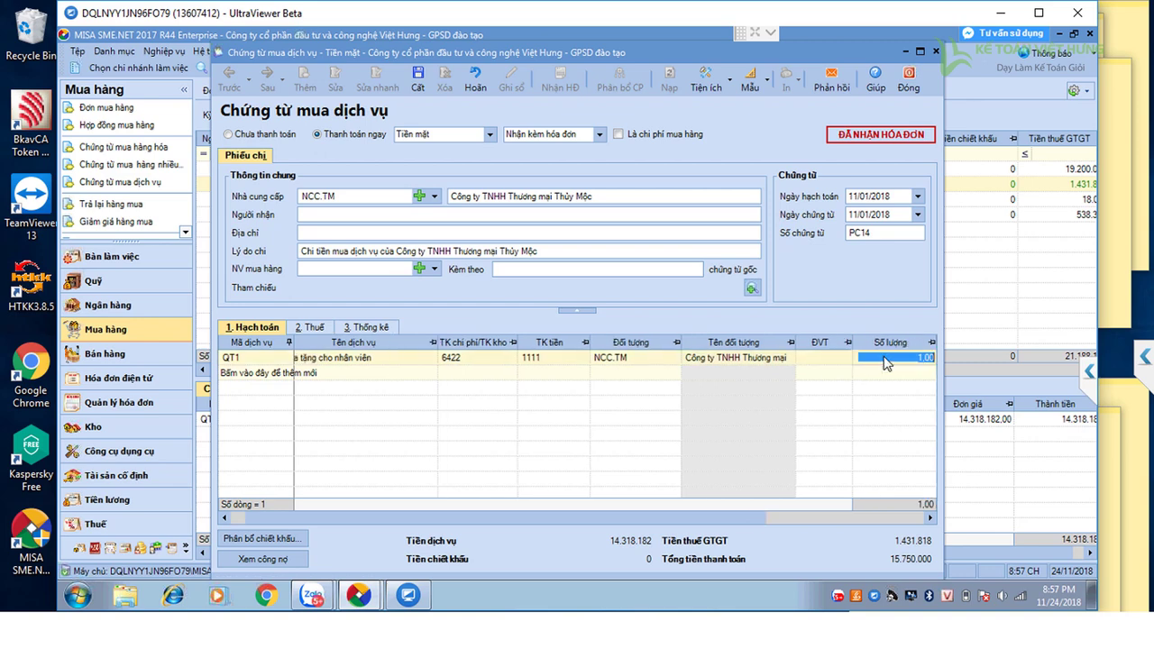
{"action": "key", "text": "Tab"}
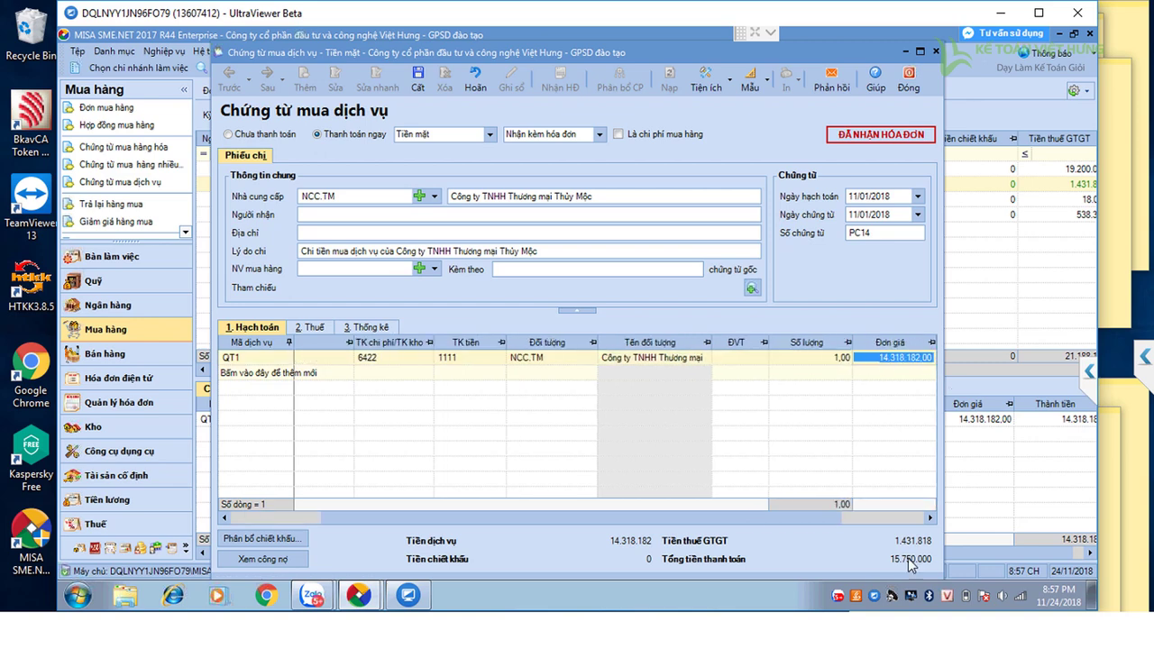
{"action": "type", "text": "15"}
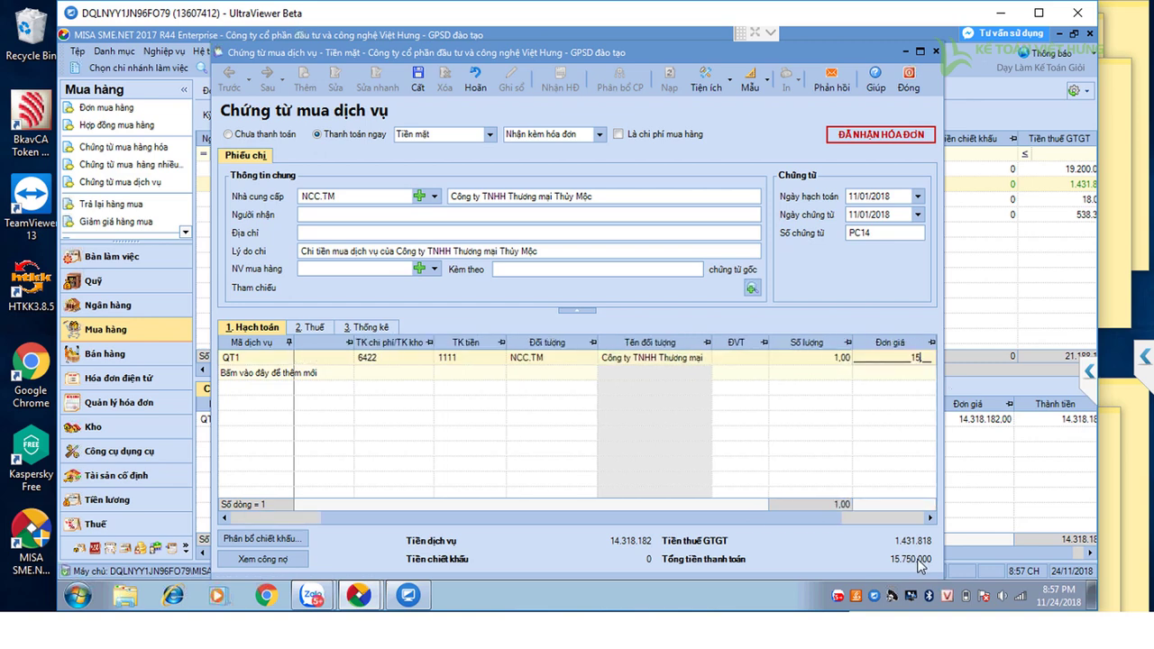
{"action": "type", "text": ".750.000,"}
{"action": "key", "text": "Tab"}
- Set the QT1 line's VAT rate to 0%, and close voucher PC14 without saving
{"action": "left_click", "coordinate": [312, 328]}
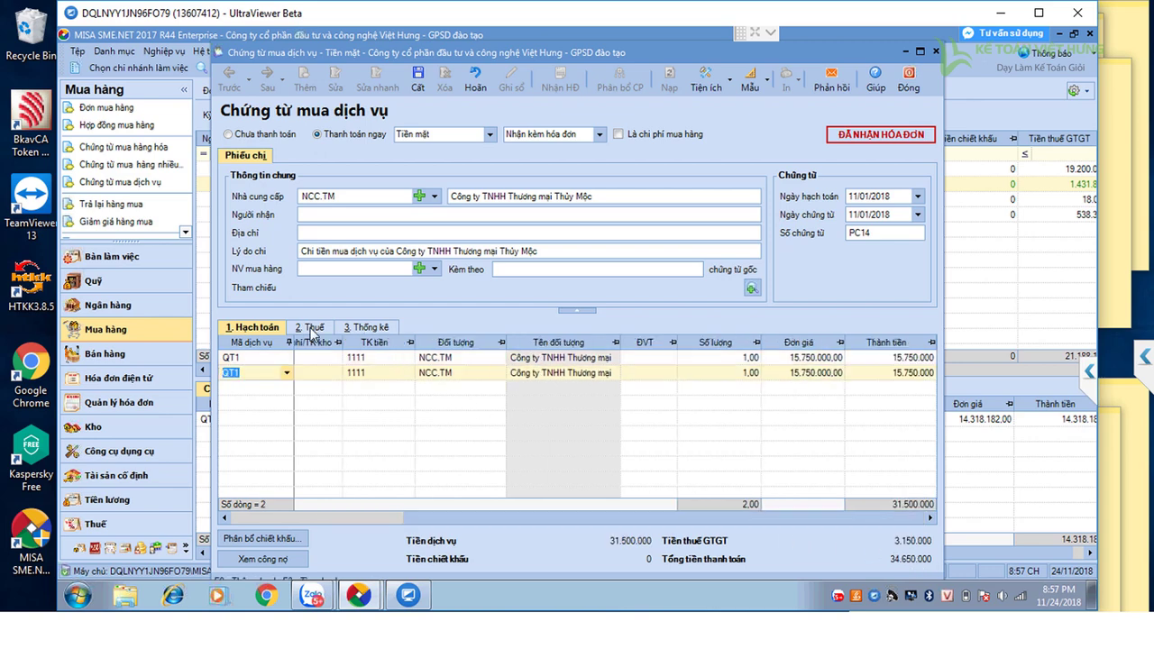
{"action": "left_click", "coordinate": [673, 359]}
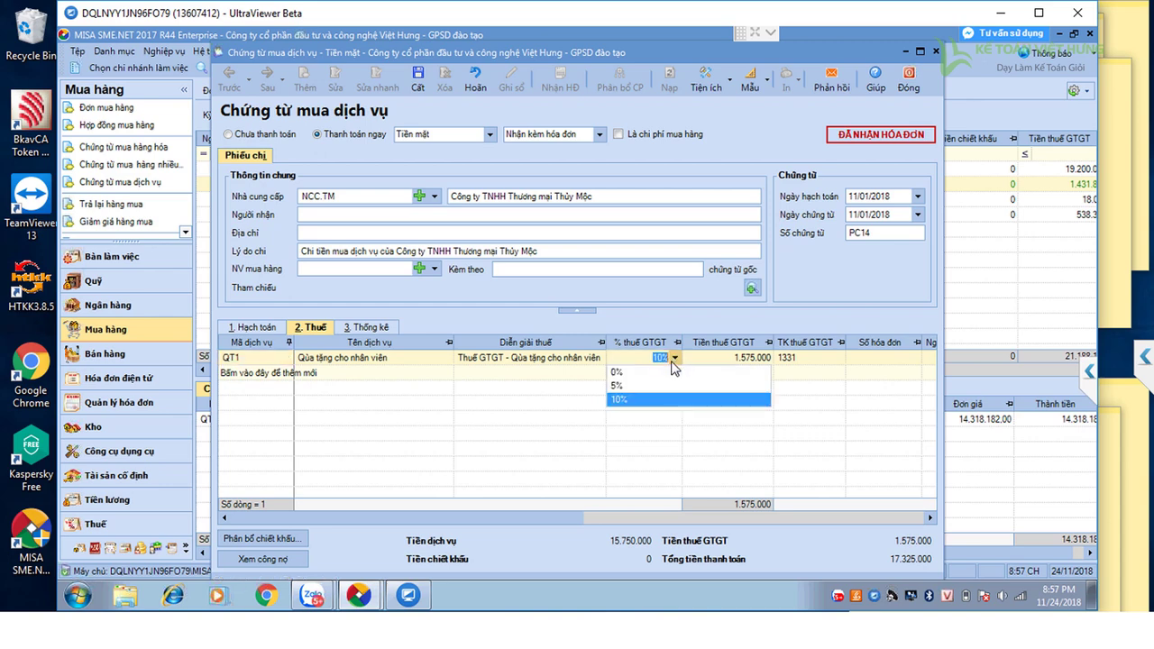
{"action": "left_click", "coordinate": [654, 377]}
{"action": "key", "text": "Tab"}
{"action": "key", "text": "Tab"}
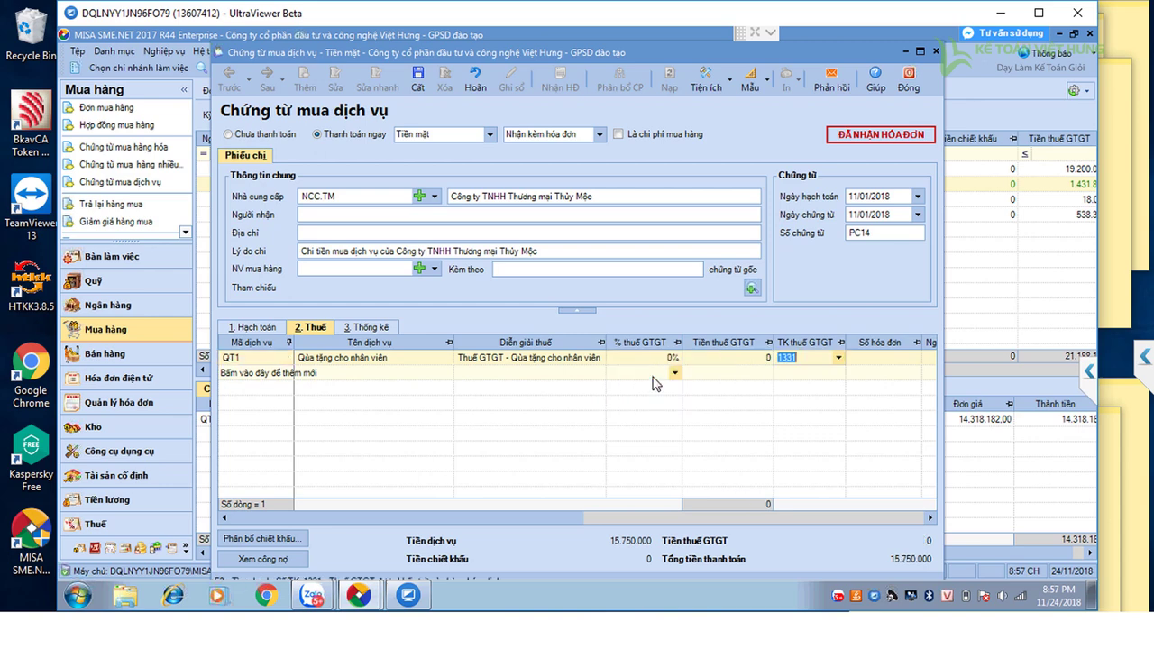
{"action": "key", "text": "Tab"}
{"action": "left_click", "coordinate": [921, 92]}
{"action": "left_click", "coordinate": [591, 364]}
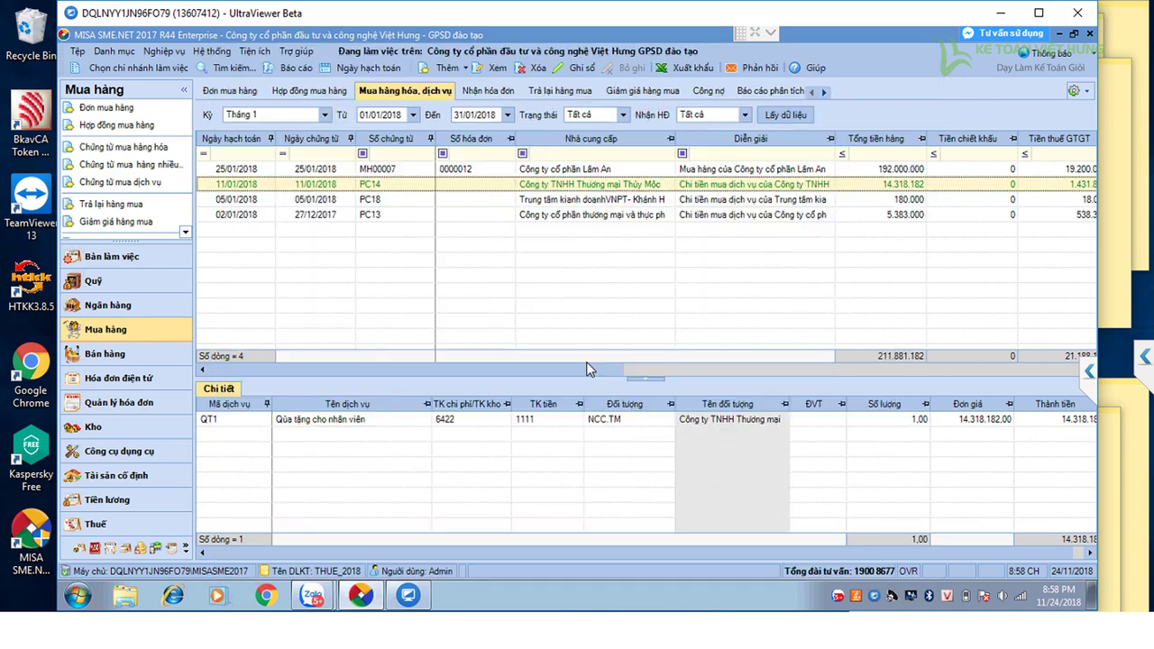
- Open voucher MH00007 to examine its purchase type and invoice details (Hóa đơn), and close it
{"action": "left_click", "coordinate": [386, 173]}
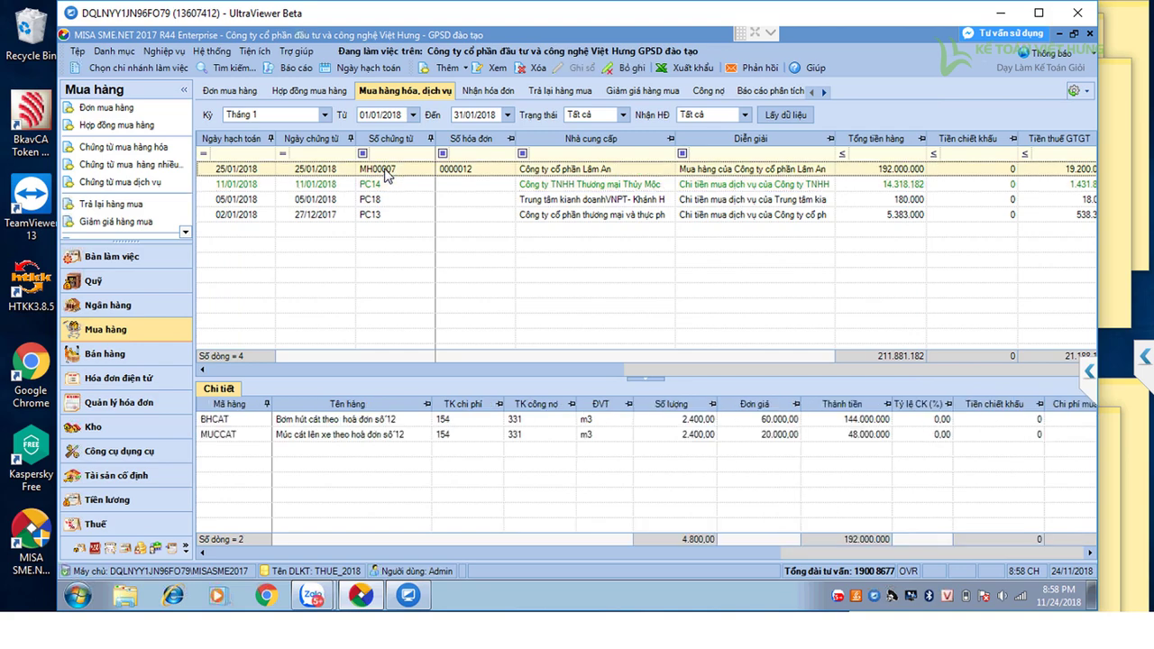
{"action": "double_click", "coordinate": [446, 173]}
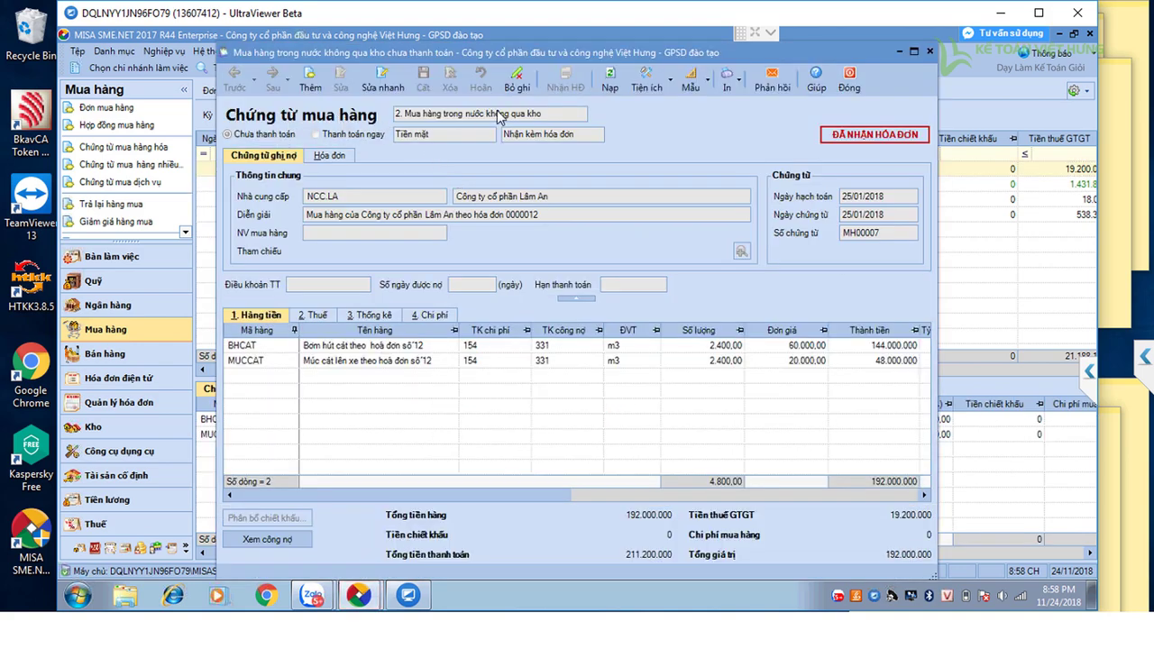
{"action": "left_click", "coordinate": [552, 115]}
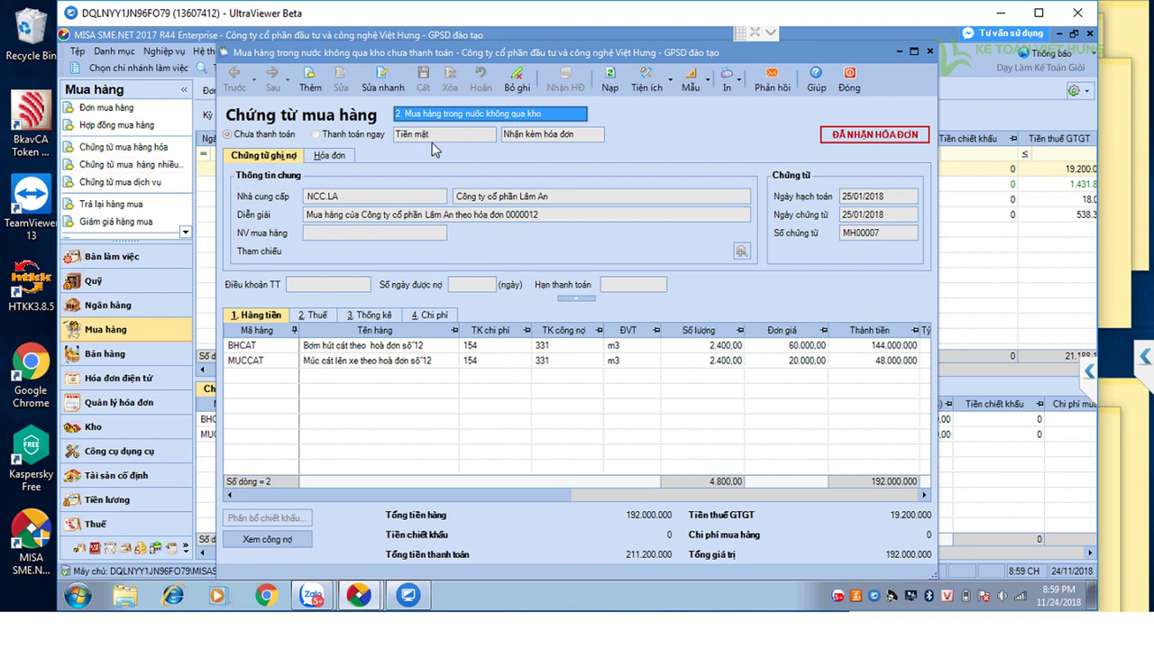
{"action": "left_click", "coordinate": [336, 158]}
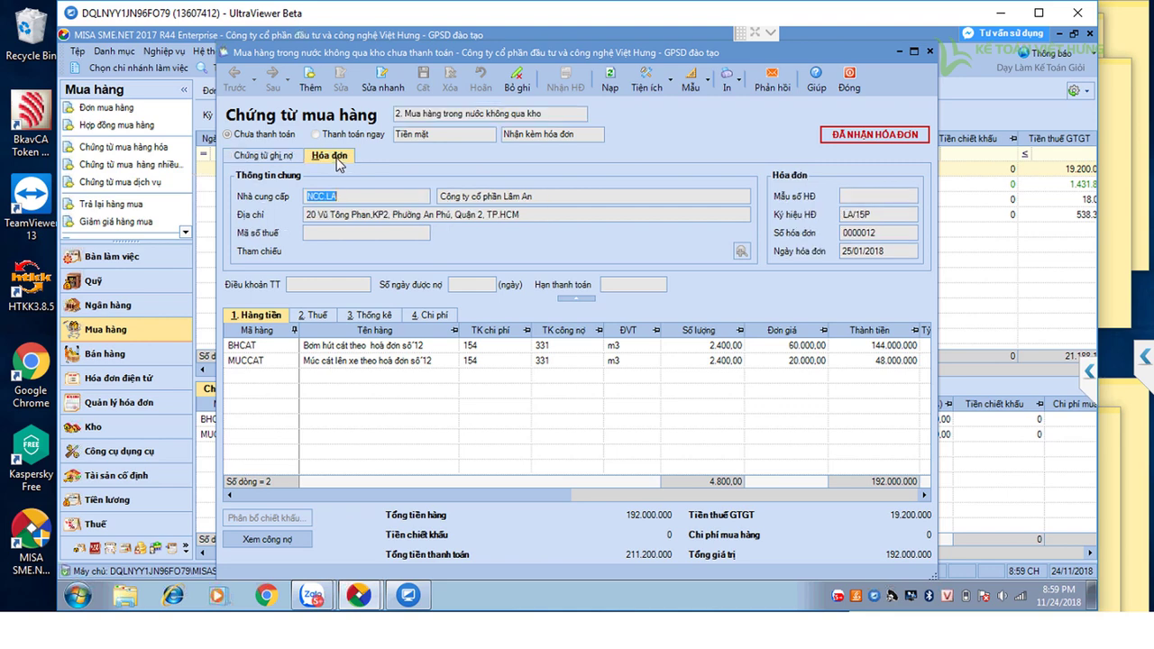
{"action": "left_click", "coordinate": [850, 79]}
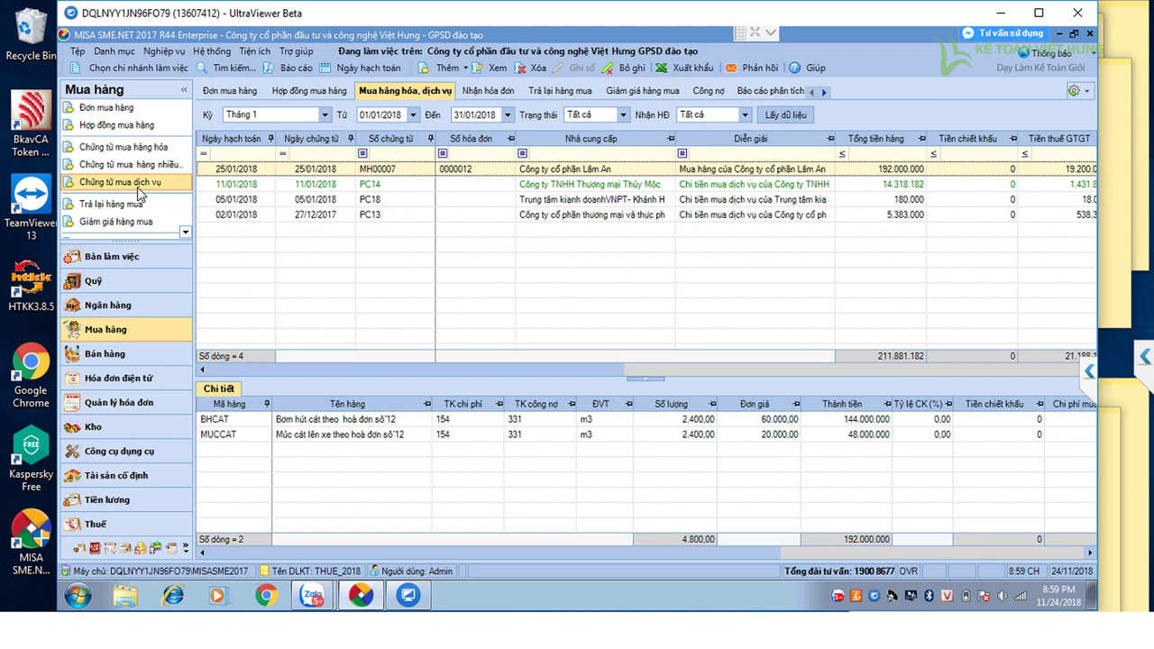
- Examine the tax fields of a blank service purchase voucher and close it unsaved
{"action": "left_click", "coordinate": [138, 189]}
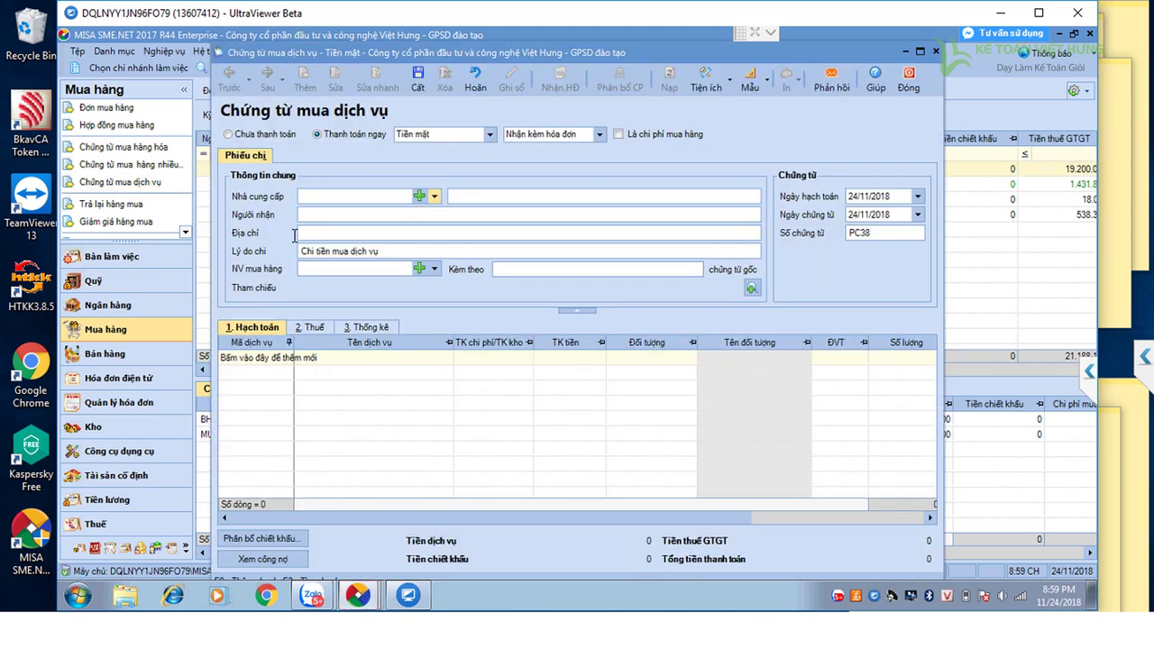
{"action": "left_click", "coordinate": [313, 327]}
{"action": "left_click", "coordinate": [877, 359]}
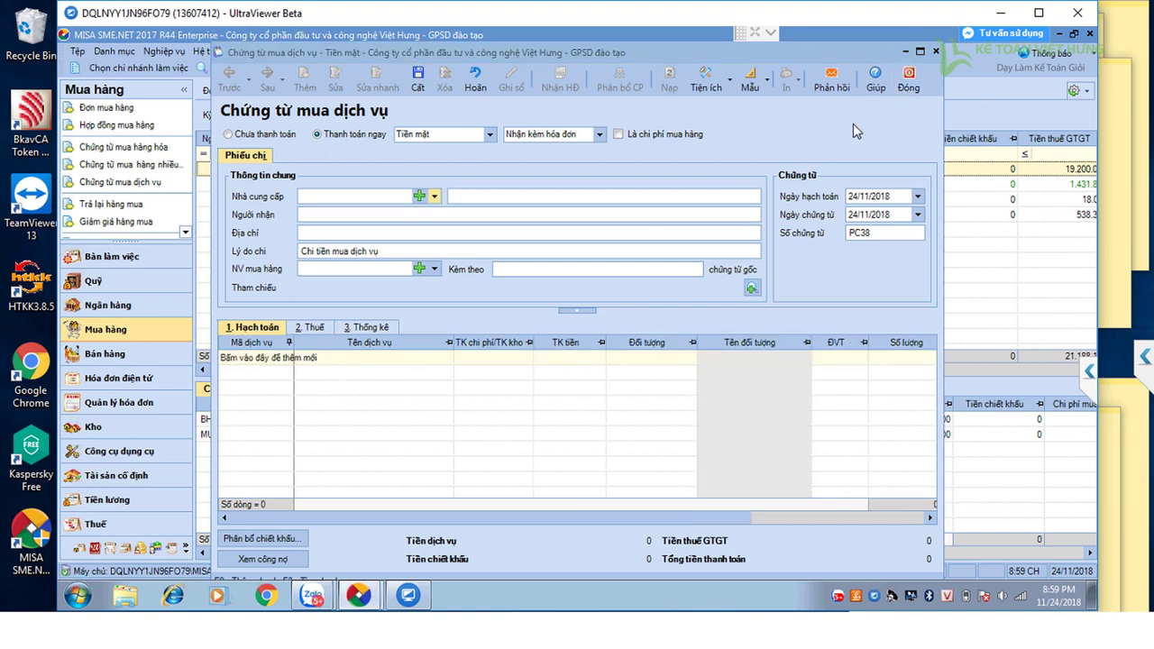
{"action": "left_click", "coordinate": [907, 85]}
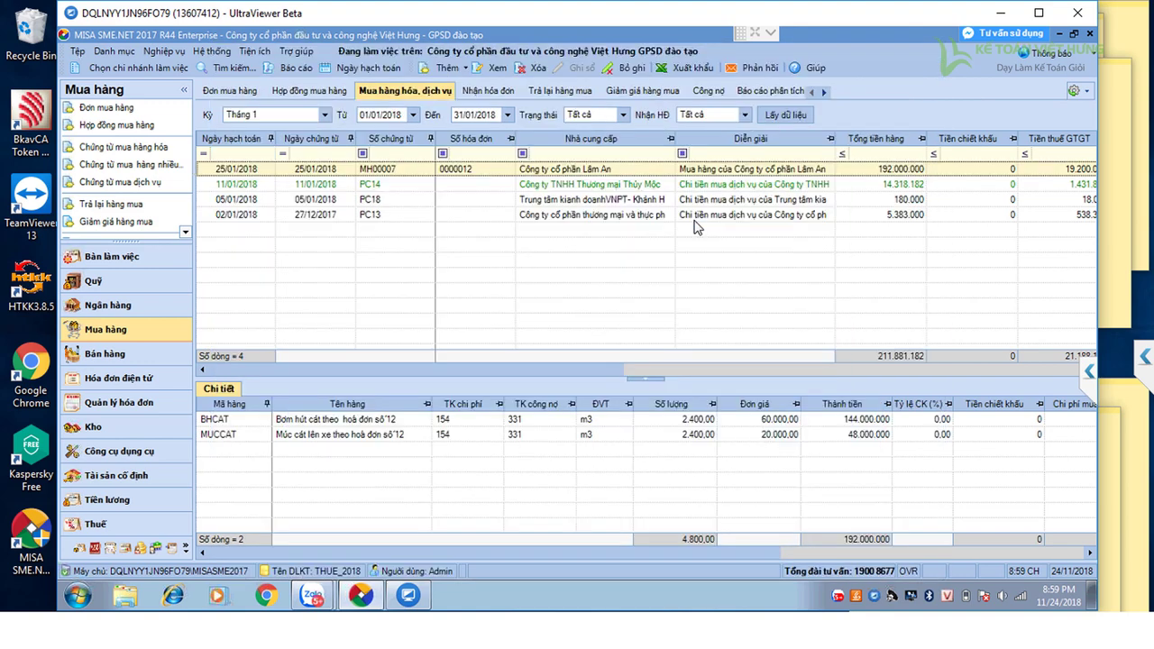
- Compare vouchers PC14 and MH00007, and open PC14 for editing at its tax line's invoice number (Số hóa đơn)
{"action": "left_click", "coordinate": [360, 186]}
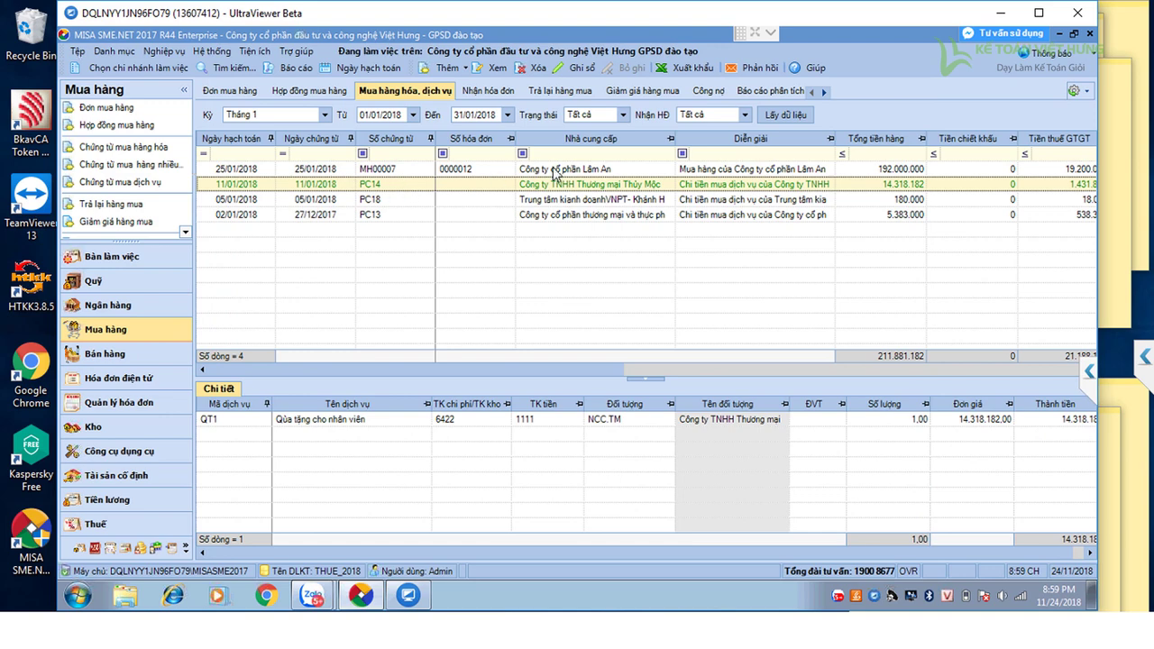
{"action": "left_click", "coordinate": [554, 168]}
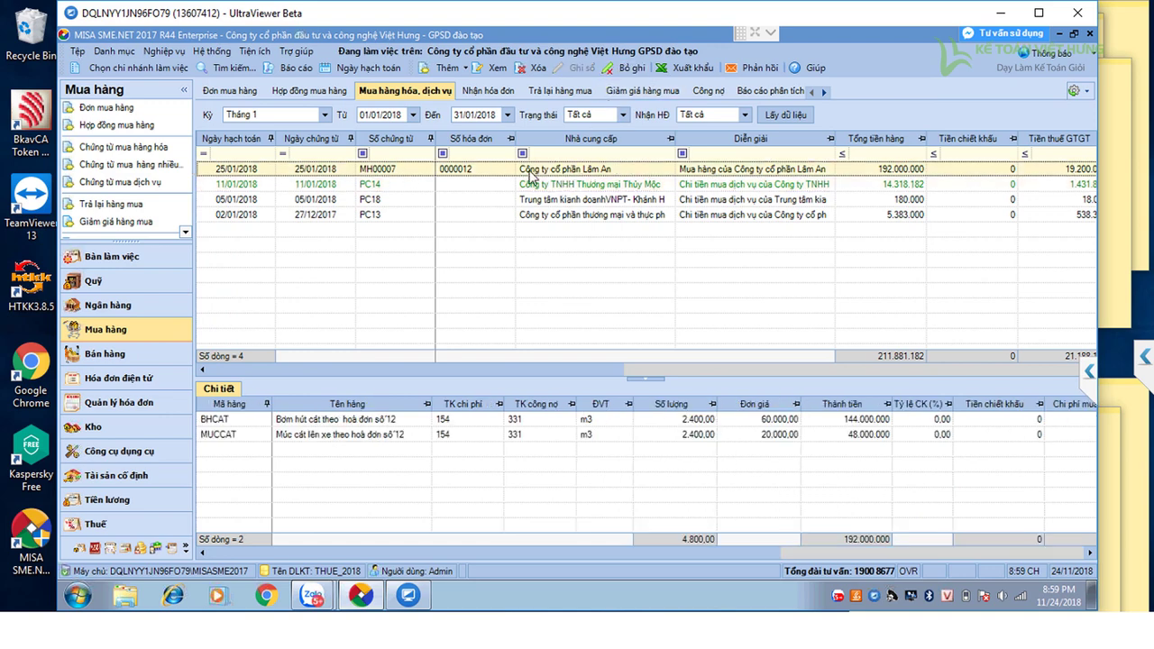
{"action": "left_click", "coordinate": [377, 186]}
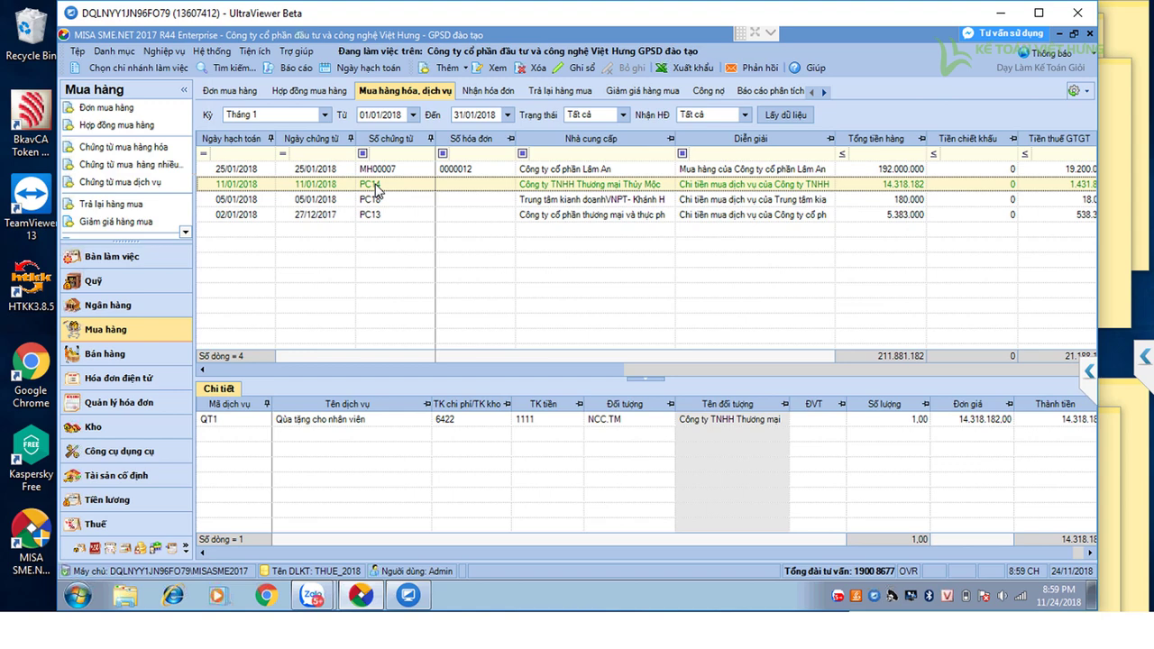
{"action": "double_click", "coordinate": [377, 186]}
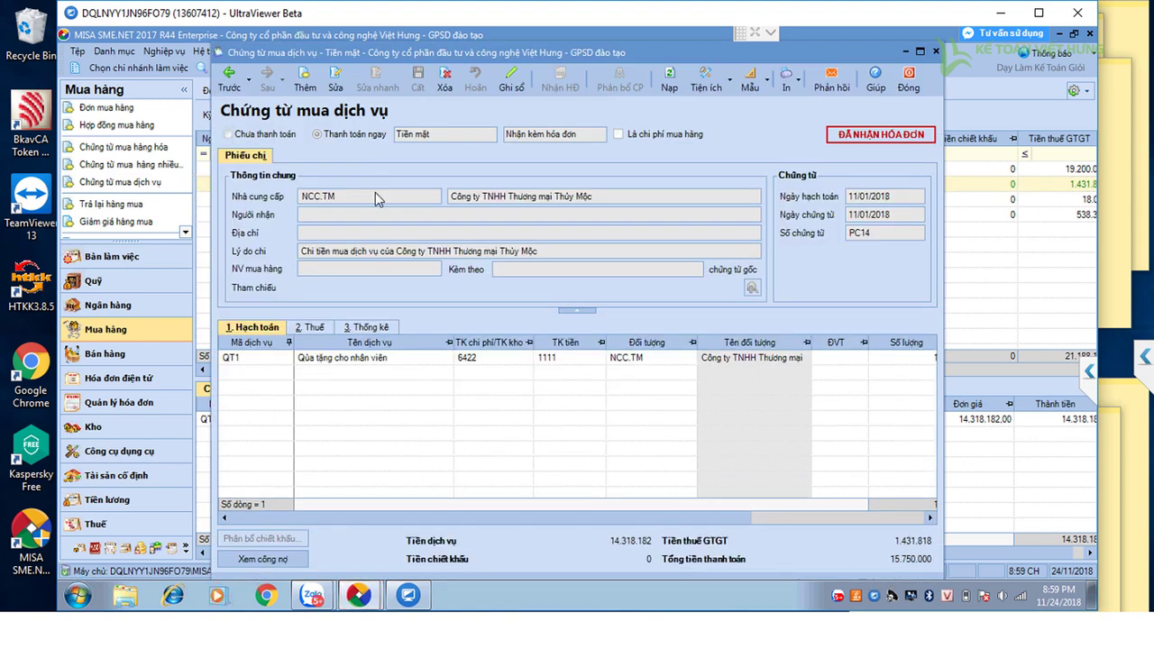
{"action": "left_click", "coordinate": [314, 328]}
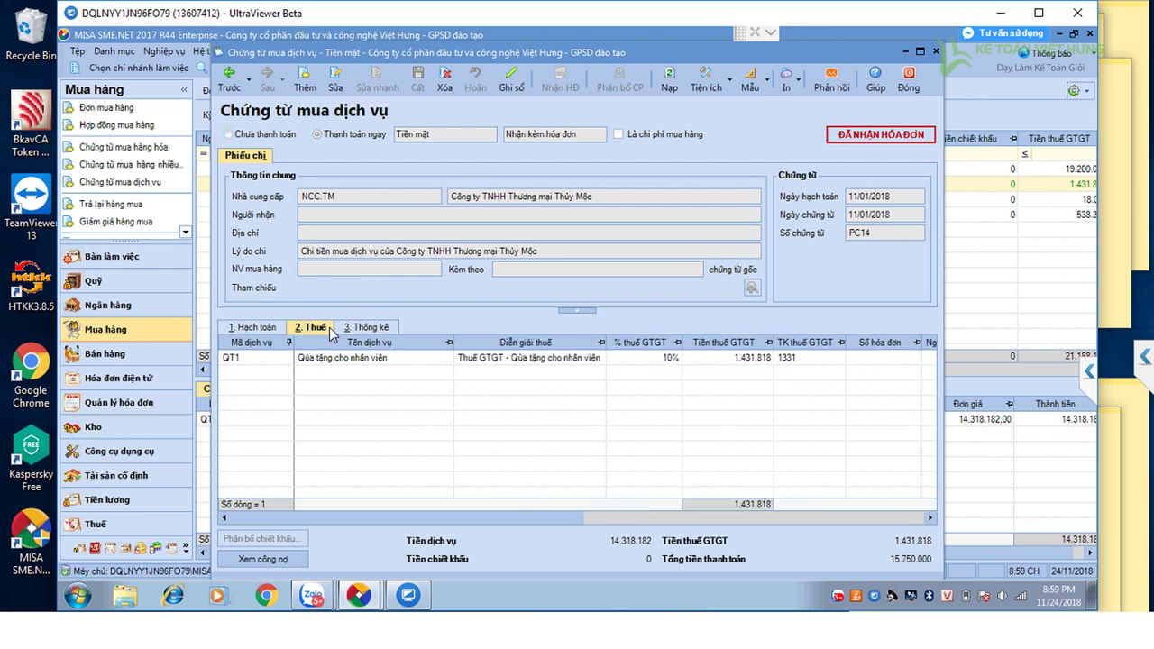
{"action": "left_click", "coordinate": [343, 85]}
{"action": "left_click", "coordinate": [869, 356]}
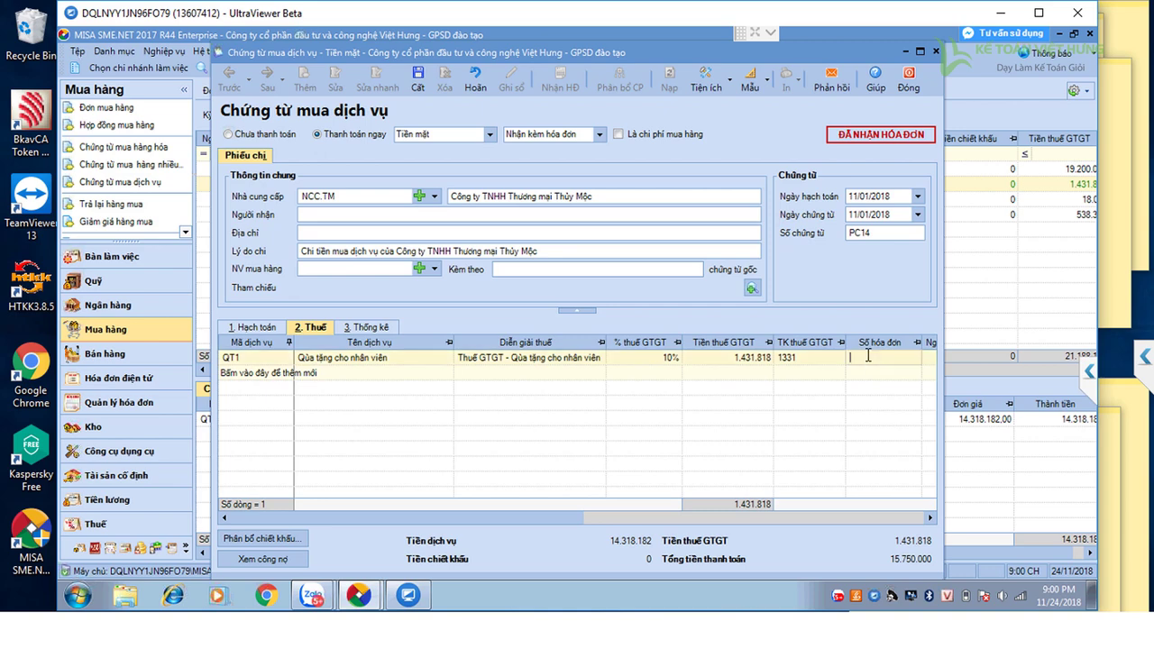
- Save voucher PC14 without posting it, and close it
{"action": "left_click", "coordinate": [418, 83]}
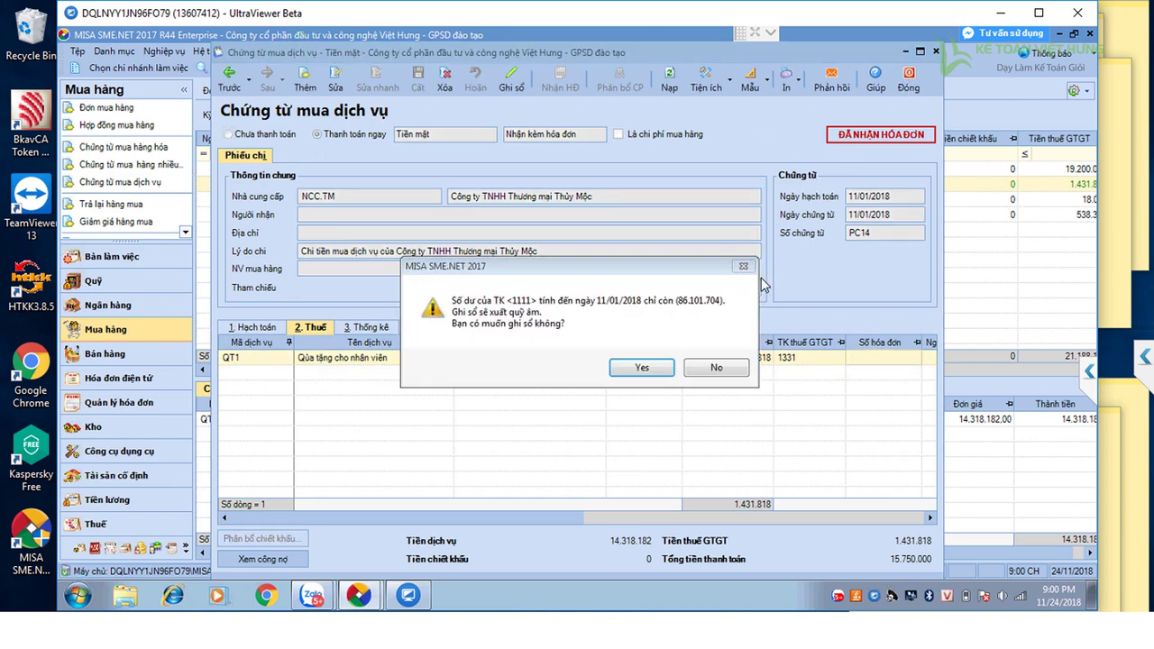
{"action": "left_click", "coordinate": [716, 368]}
{"action": "left_click", "coordinate": [908, 90]}
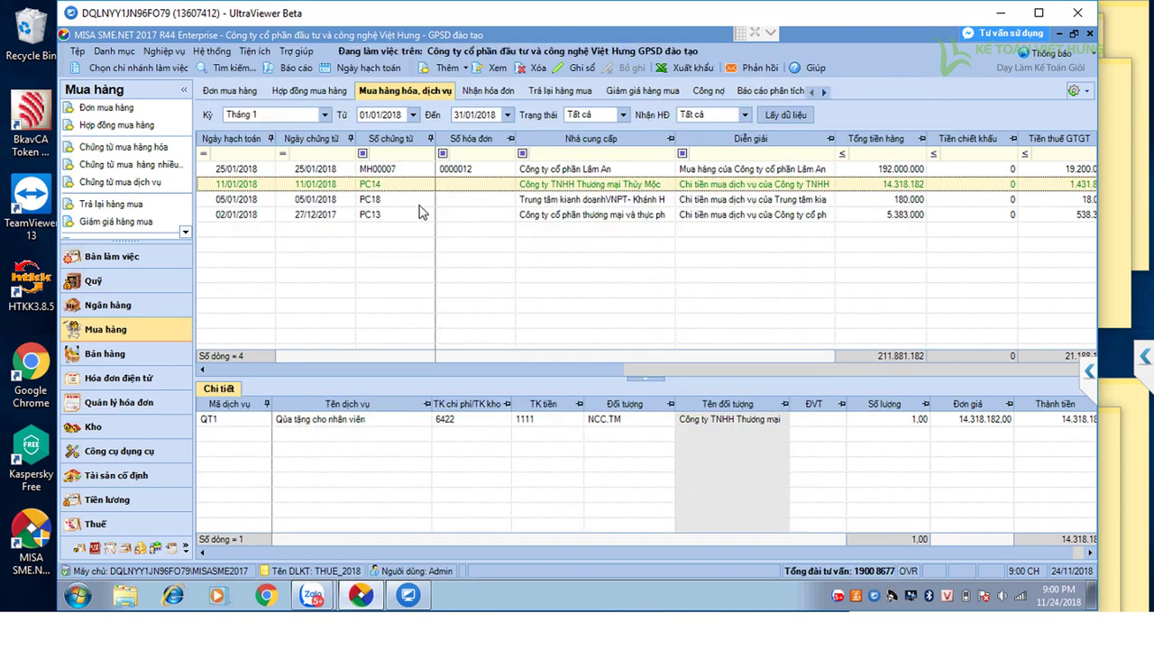
- Check the expense account on voucher PC18, and compare it with vouchers PC13 and PC14 in the list
{"action": "left_click", "coordinate": [418, 203]}
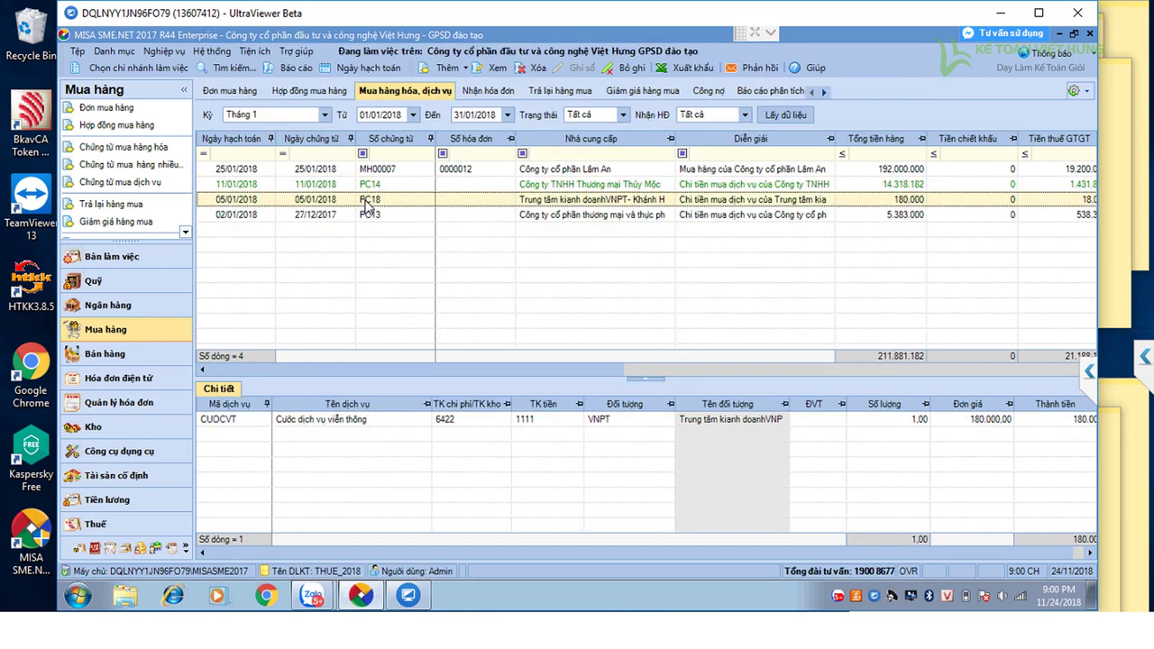
{"action": "left_click", "coordinate": [458, 421]}
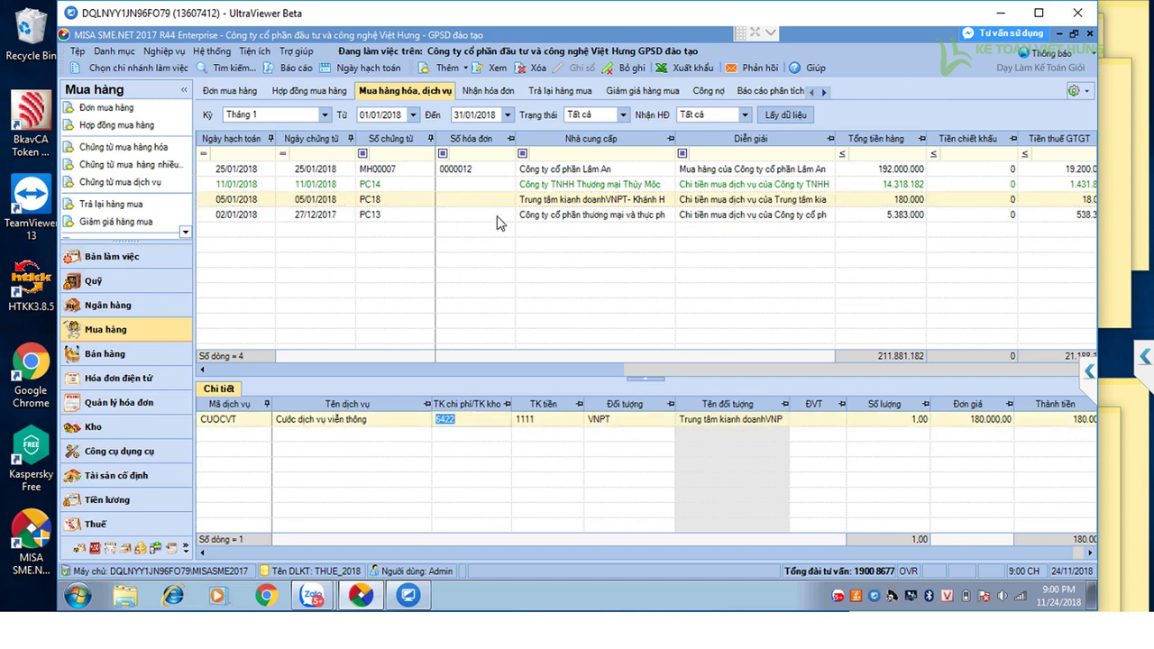
{"action": "left_click", "coordinate": [488, 218]}
{"action": "left_click", "coordinate": [475, 190]}
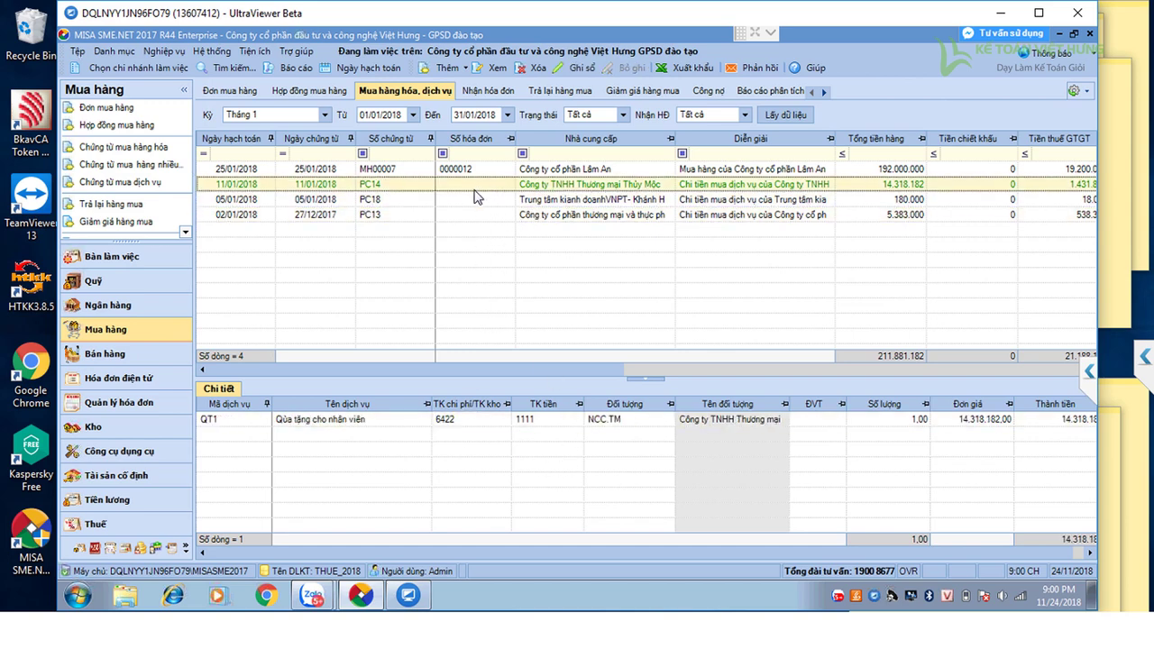
- Compare service vouchers PC18 and PC14, and load the purchase vouchers for Tháng 2 (01/02/2018 to 28/02/2018)
{"action": "left_click", "coordinate": [471, 200]}
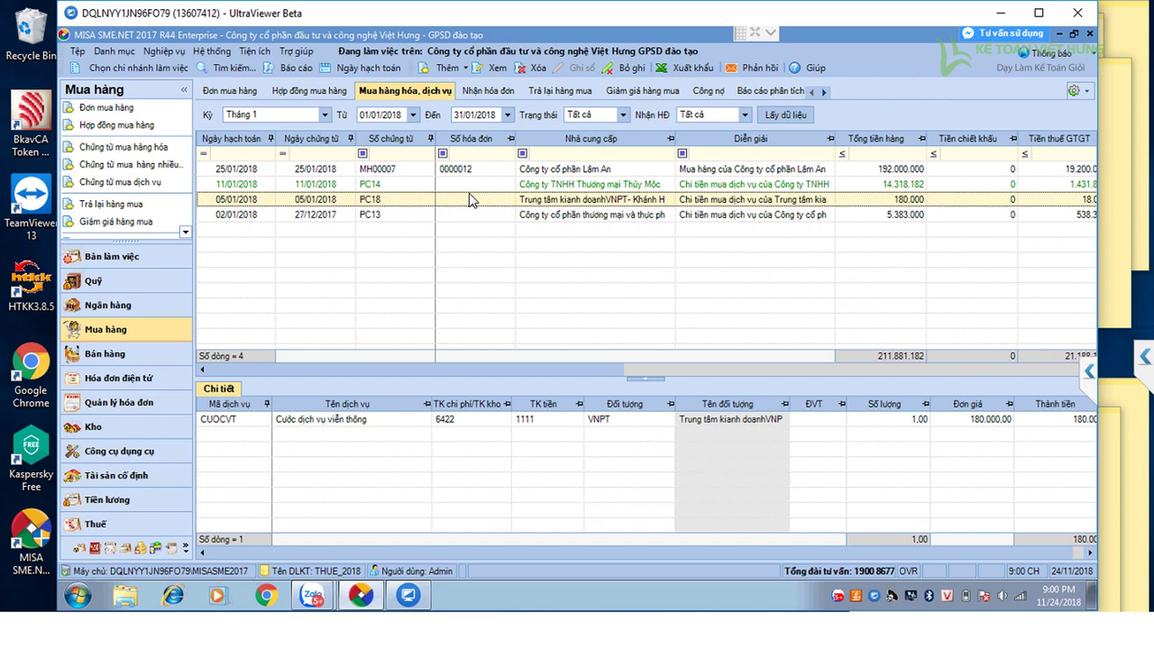
{"action": "left_click", "coordinate": [473, 186]}
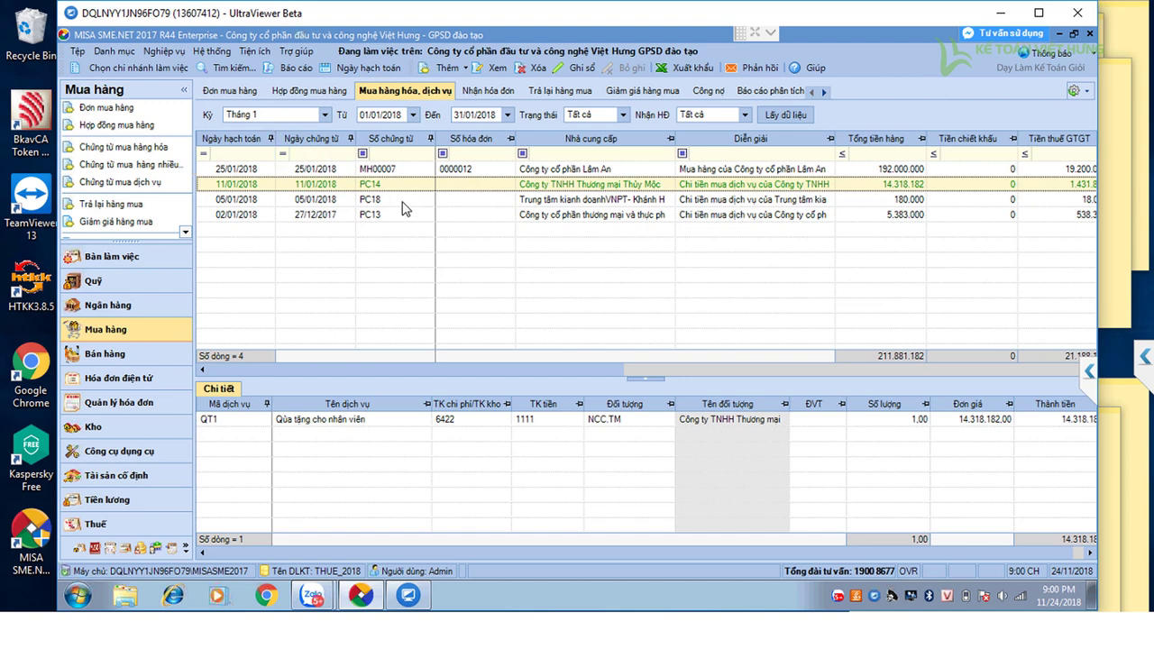
{"action": "left_click", "coordinate": [257, 114]}
{"action": "type", "text": "2"}
{"action": "key", "text": "Return"}
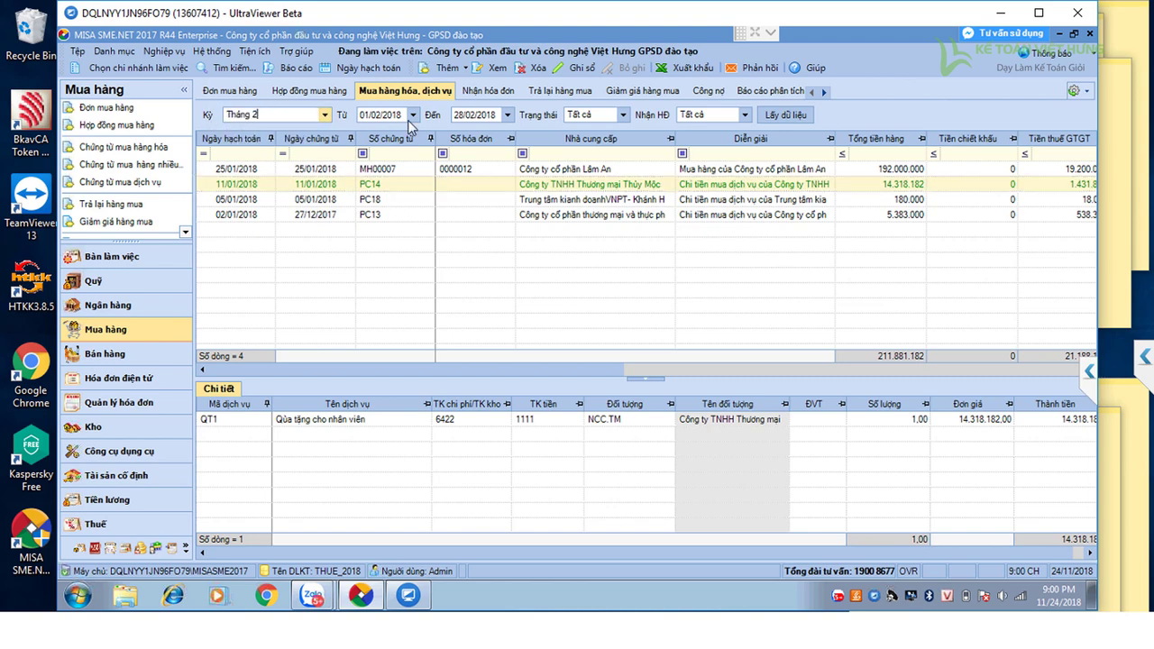
{"action": "left_click", "coordinate": [782, 117]}
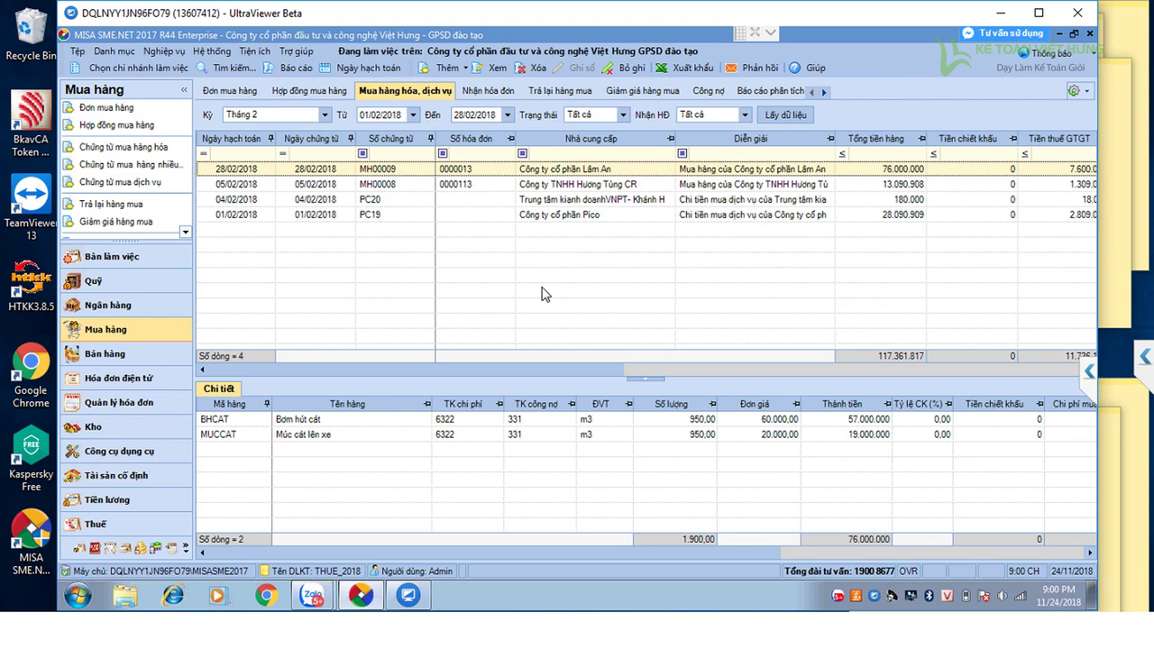
- Check the accounts and detail lines of February vouchers MH00008, PC20 and PC19
{"action": "left_click", "coordinate": [460, 184]}
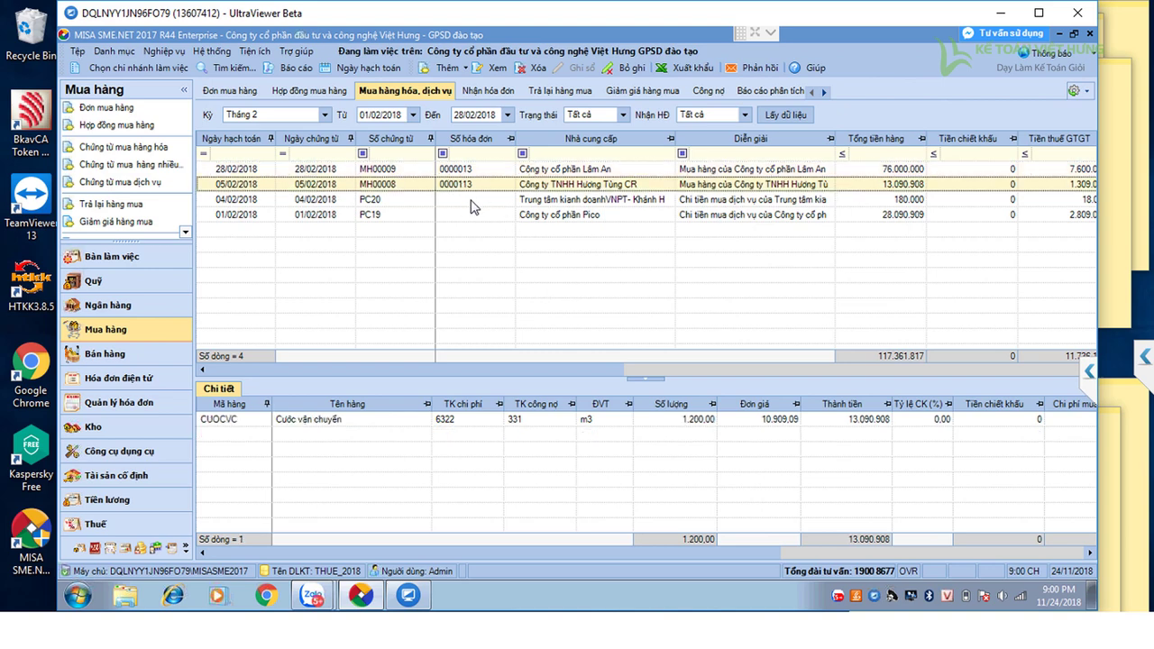
{"action": "left_click", "coordinate": [471, 200]}
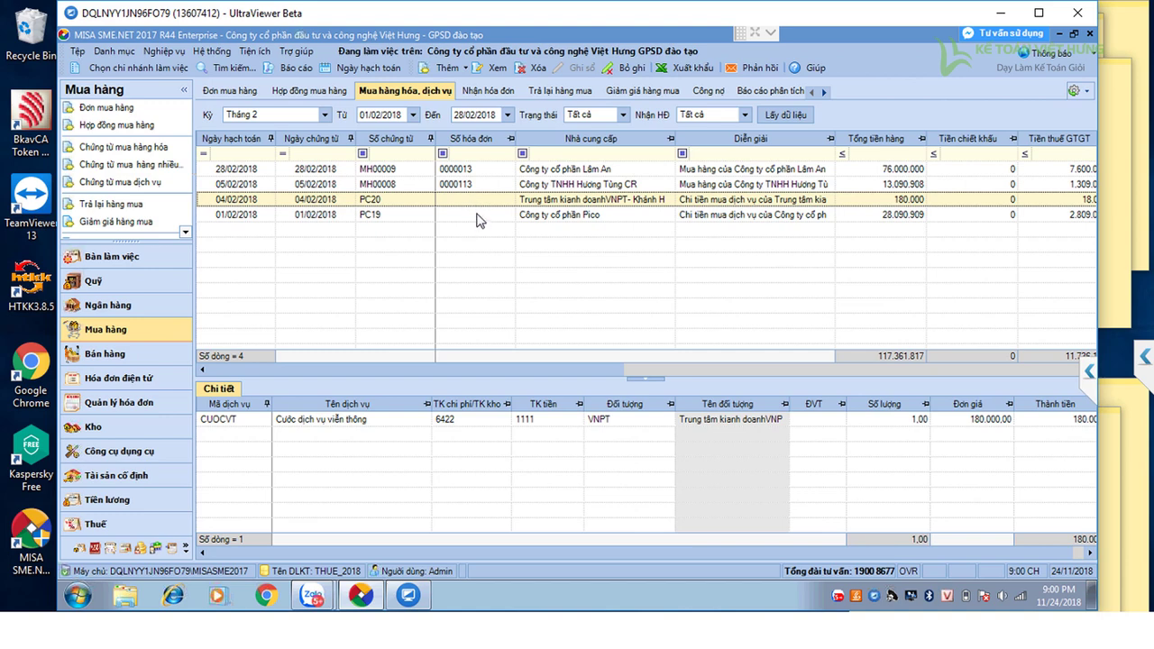
{"action": "left_click", "coordinate": [480, 215]}
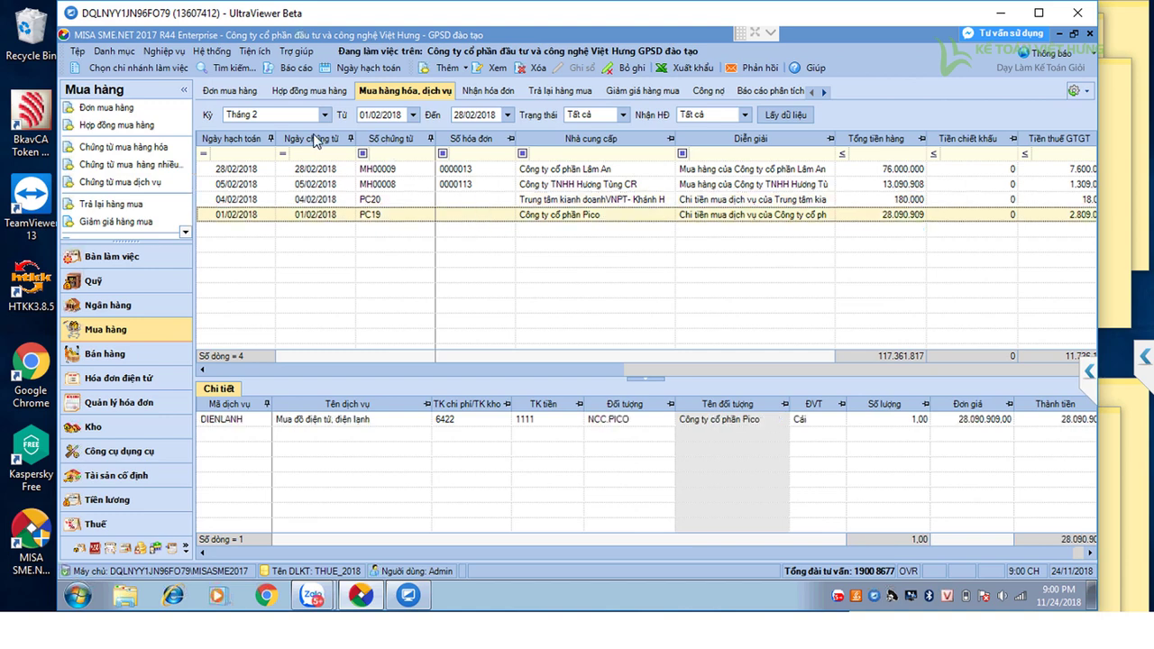
- Load the purchase vouchers for Tháng 3 and check the detail lines of PC16, MH00013 and MH00012
{"action": "scroll", "coordinate": [279, 114], "scroll_direction": "down", "scroll_amount": 1}
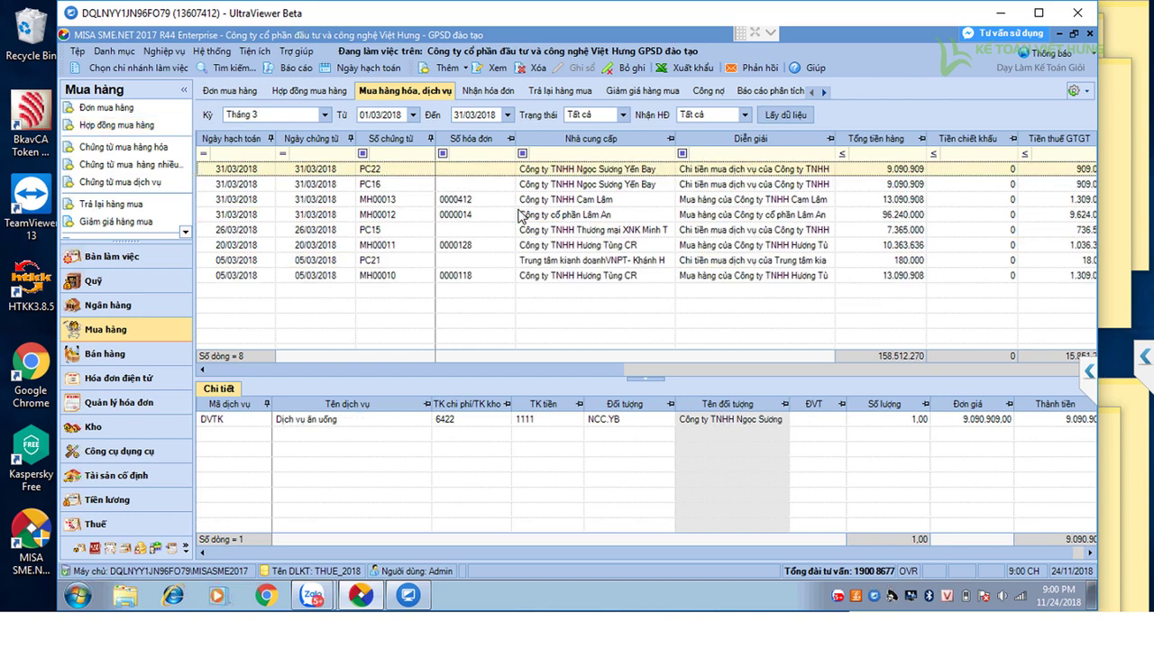
{"action": "left_click", "coordinate": [470, 186]}
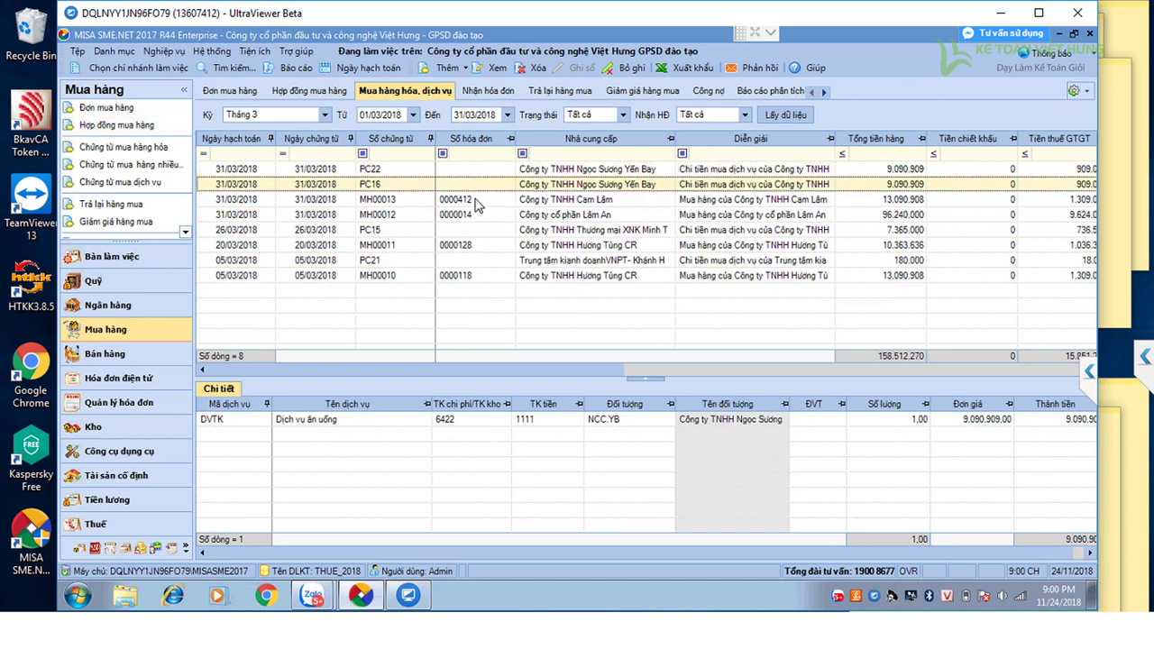
{"action": "left_click", "coordinate": [475, 202]}
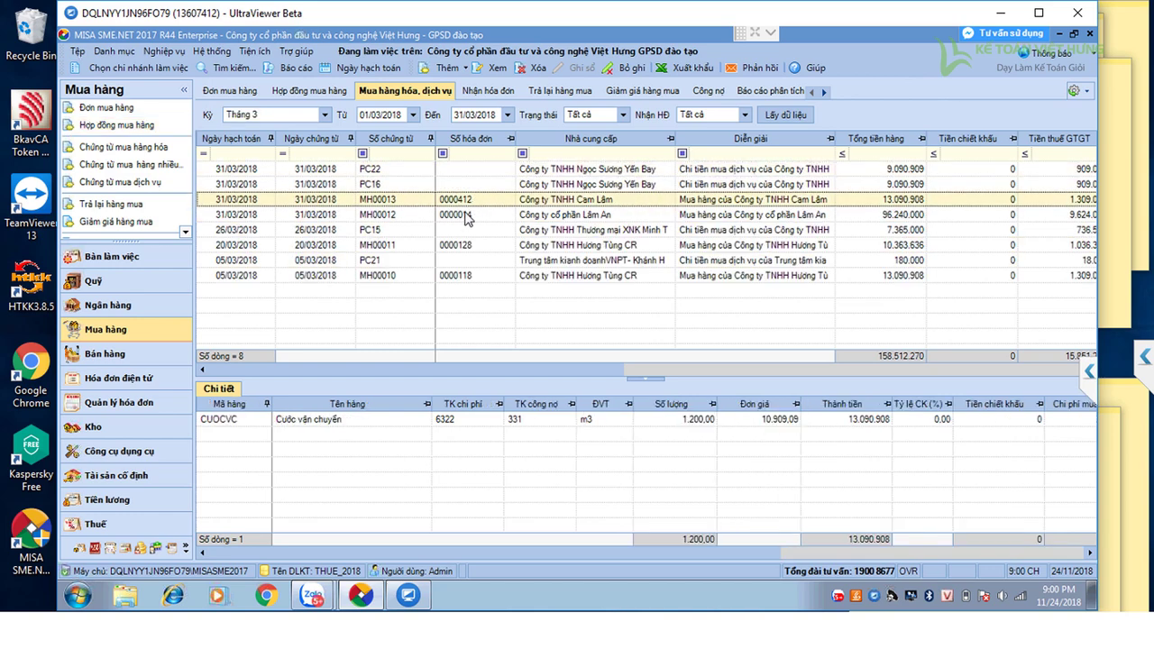
{"action": "left_click", "coordinate": [467, 218]}
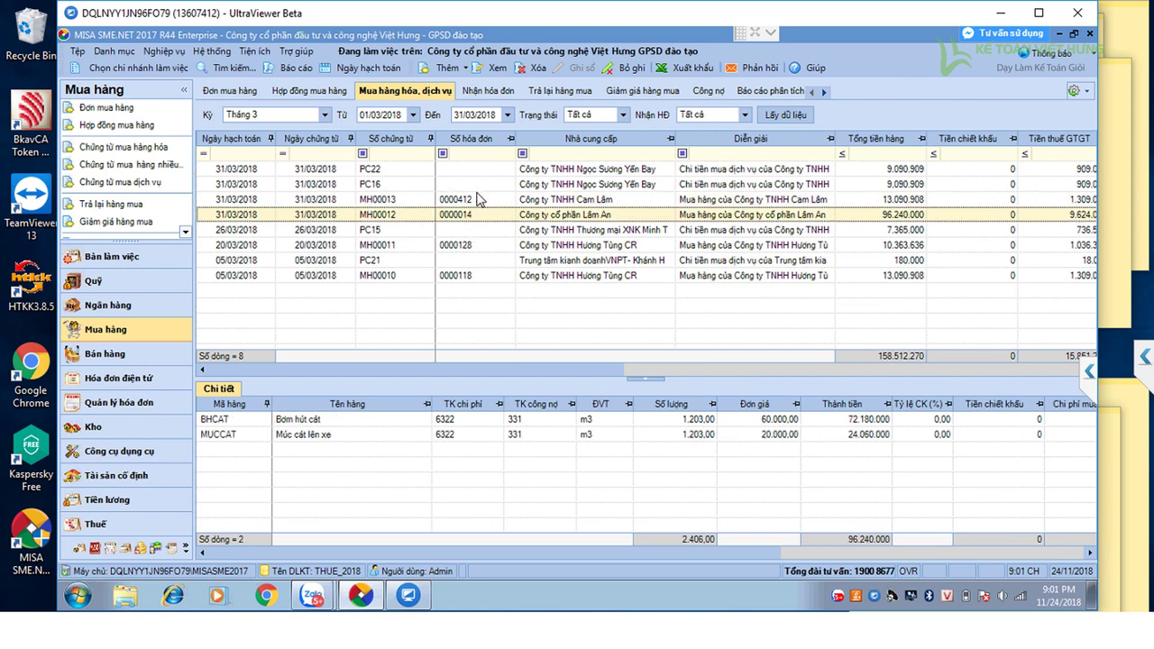
- Check the cost account and item name on voucher MH00013, and compare them with MH00012
{"action": "left_click", "coordinate": [472, 201]}
{"action": "left_click", "coordinate": [451, 420]}
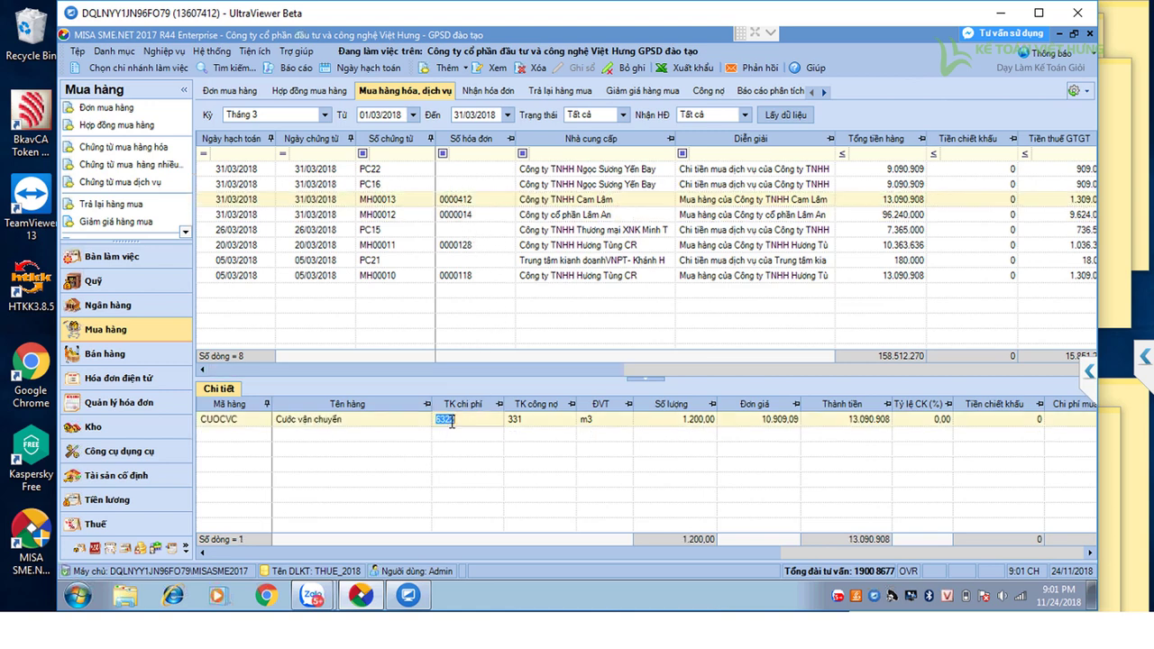
{"action": "left_click", "coordinate": [390, 421]}
{"action": "left_click", "coordinate": [361, 421]}
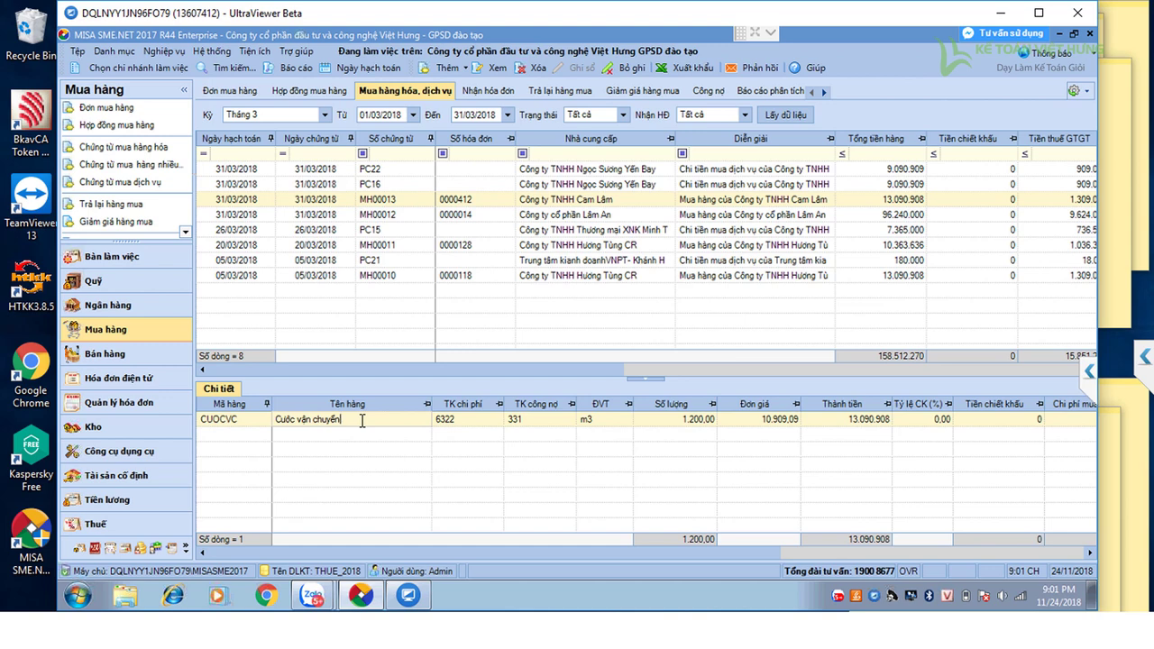
{"action": "left_click", "coordinate": [484, 219]}
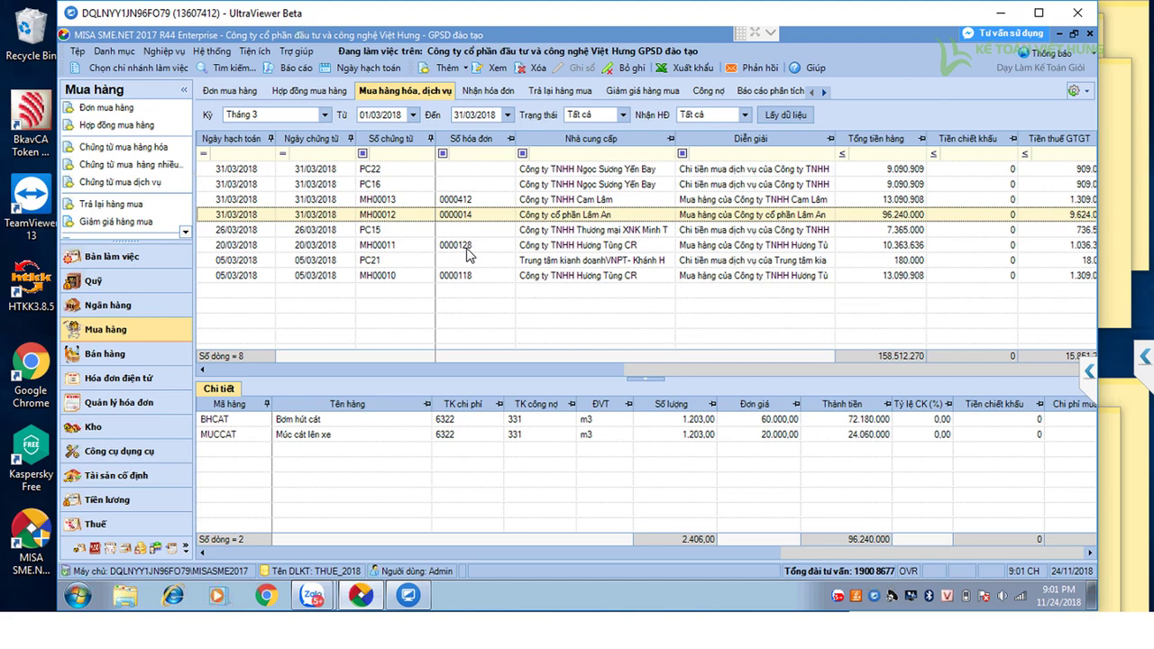
- Open the 2018 inventory summary (Tổng hợp tồn kho) for kho tp and drill into the detail ledger of item CAT
{"action": "left_click", "coordinate": [107, 354]}
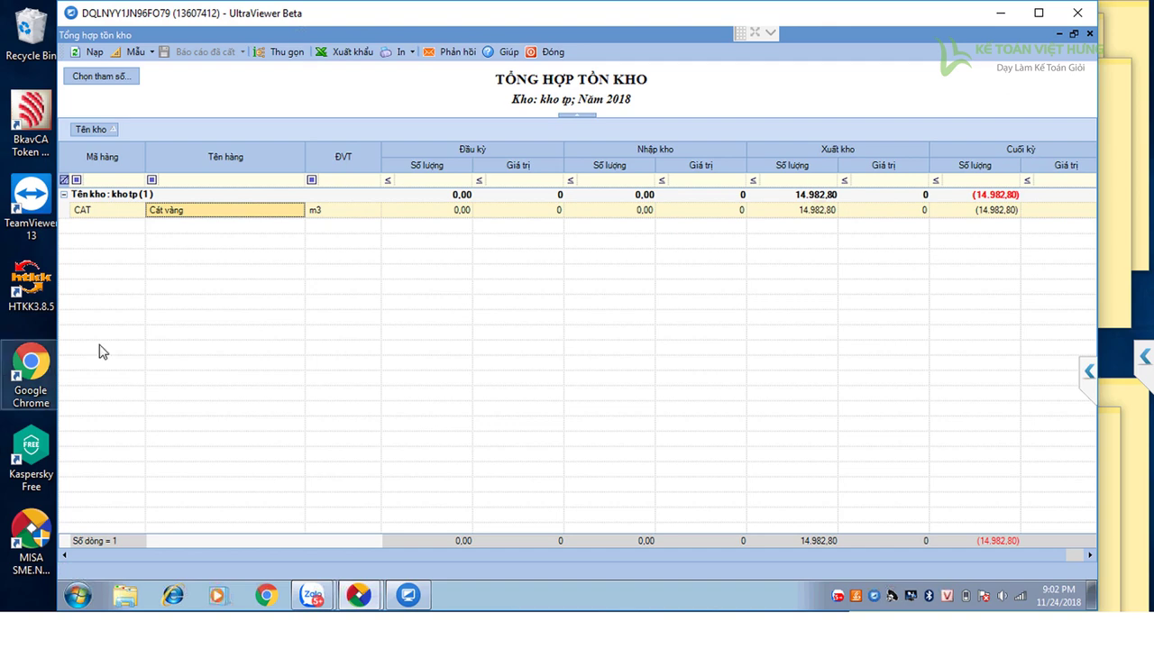
{"action": "left_click", "coordinate": [784, 210]}
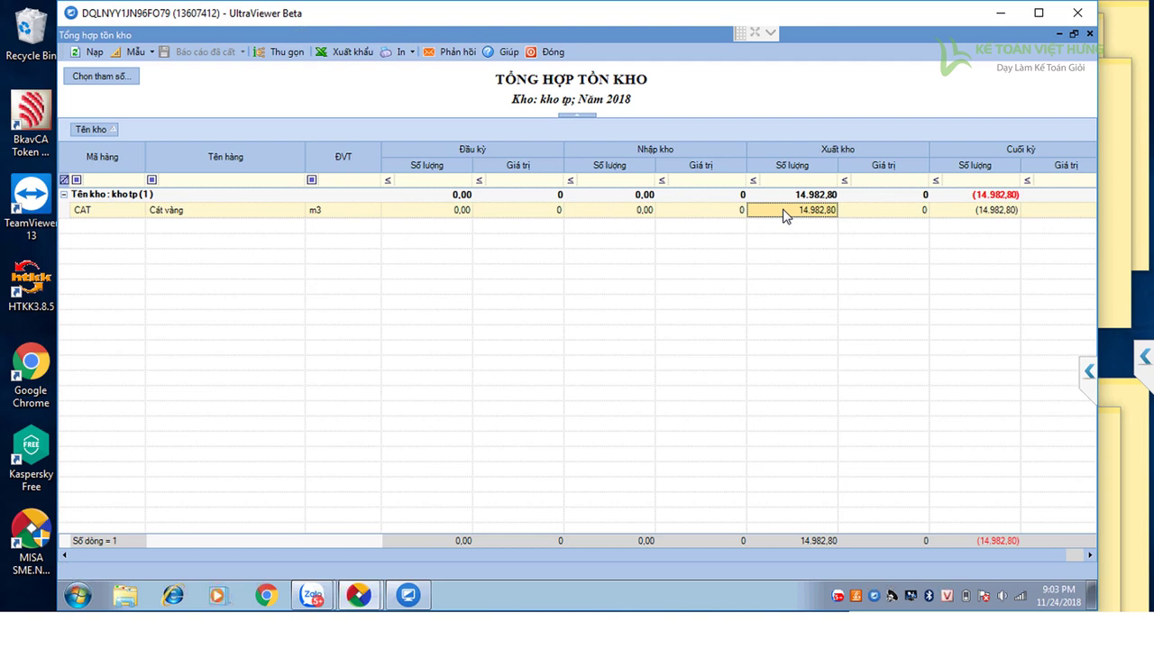
{"action": "left_click", "coordinate": [137, 211]}
{"action": "double_click", "coordinate": [104, 212]}
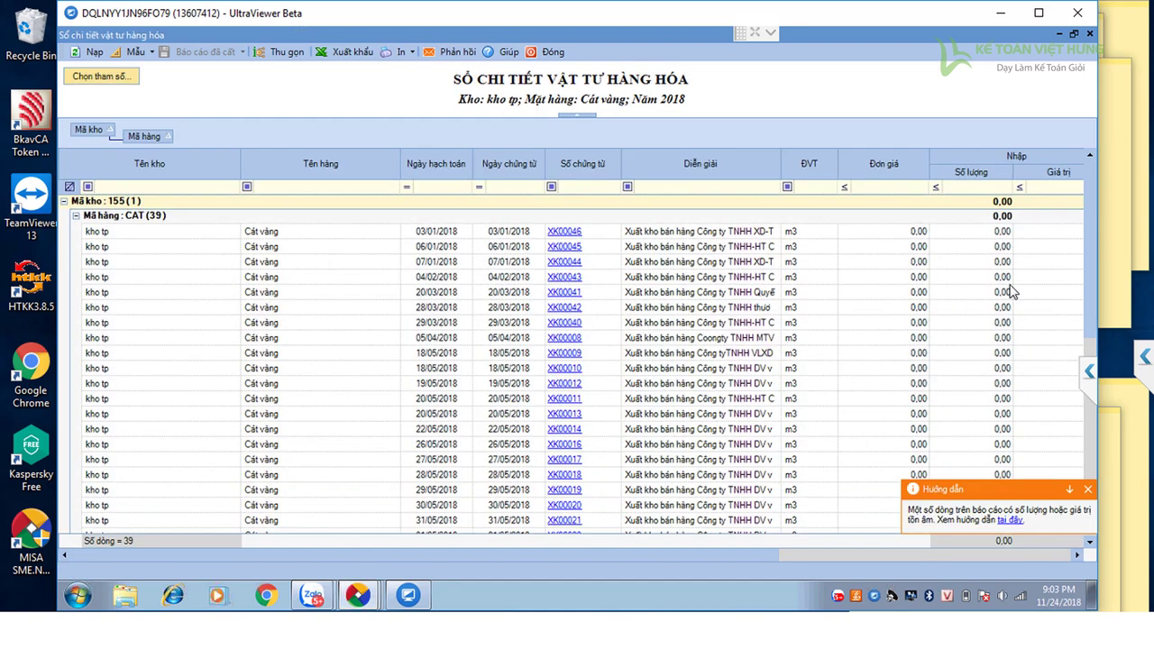
- Look through the Cát vàng detail ledger, export it to Excel, and dismiss the Office activation wizard
{"action": "scroll", "coordinate": [1090, 290], "scroll_direction": "down", "scroll_amount": 1}
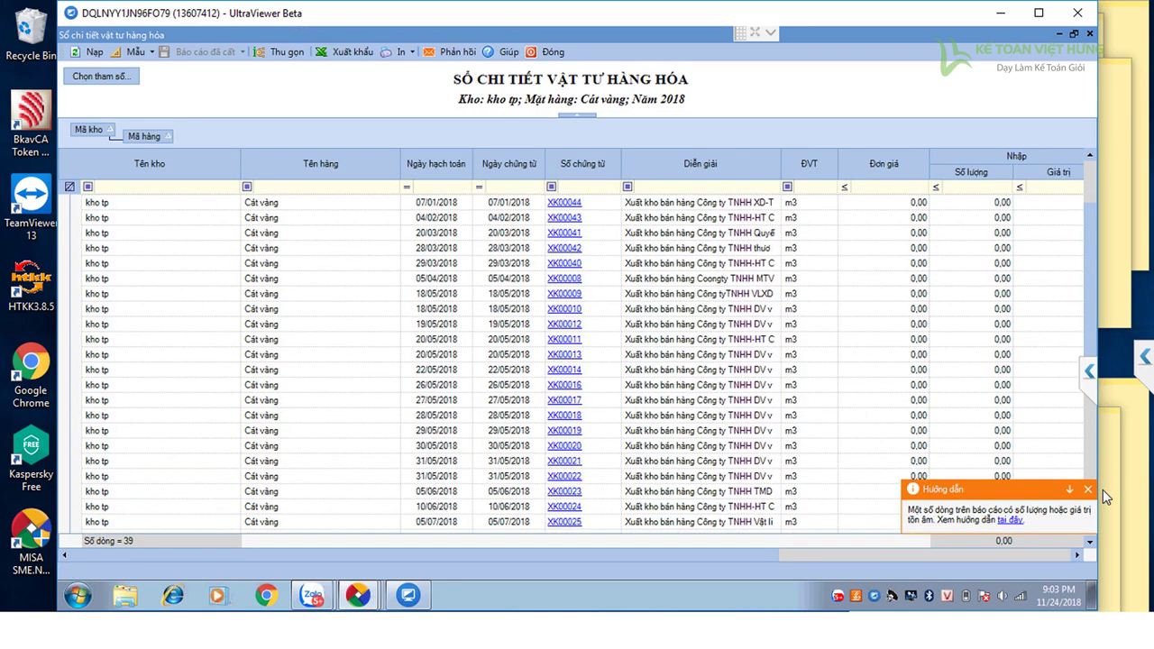
{"action": "scroll", "coordinate": [1103, 490], "scroll_direction": "down", "scroll_amount": 6}
{"action": "scroll", "coordinate": [1075, 228], "scroll_direction": "up", "scroll_amount": 7}
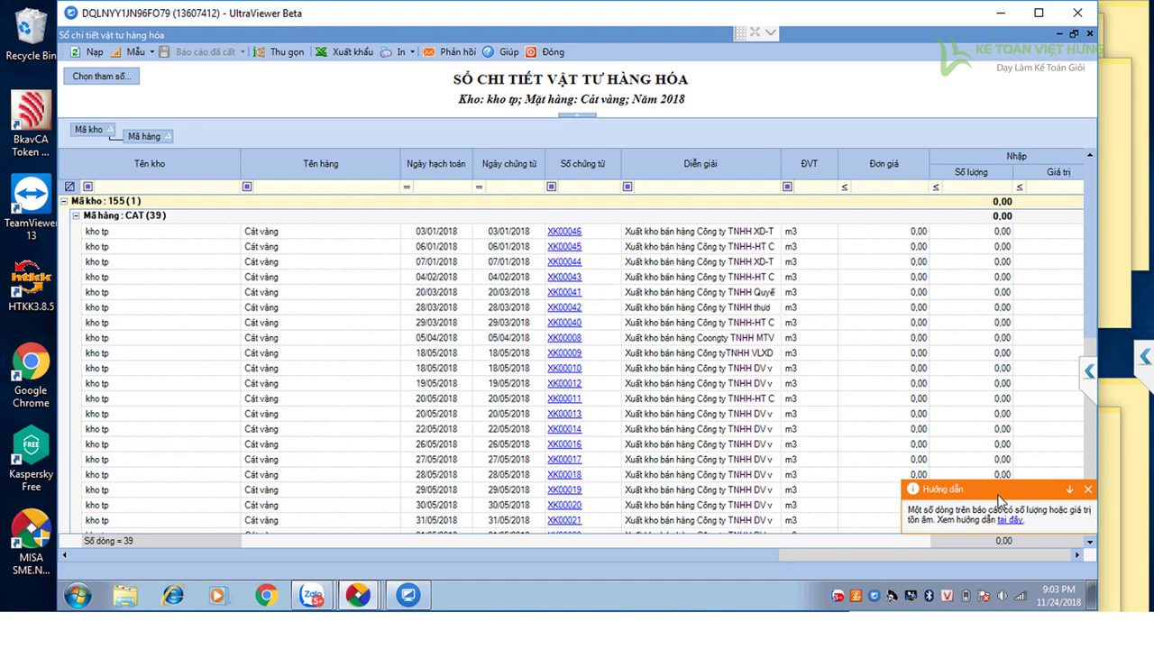
{"action": "left_click", "coordinate": [1088, 490]}
{"action": "left_click_drag", "start_coordinate": [756, 566], "coordinate": [938, 574]}
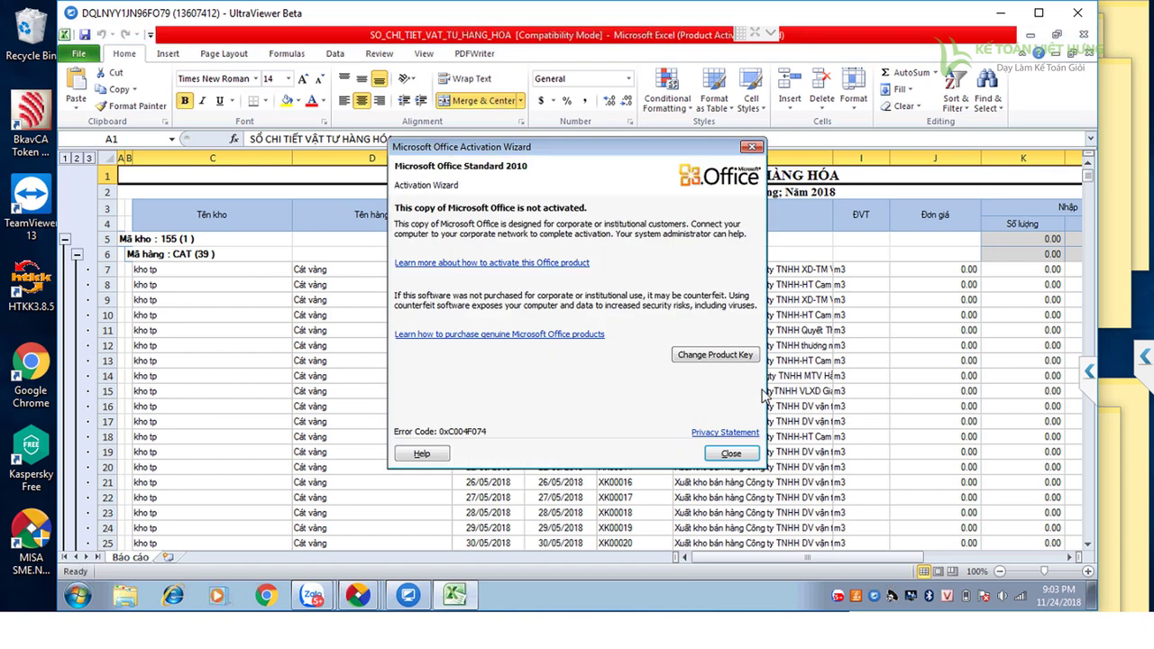
{"action": "left_click", "coordinate": [741, 455]}
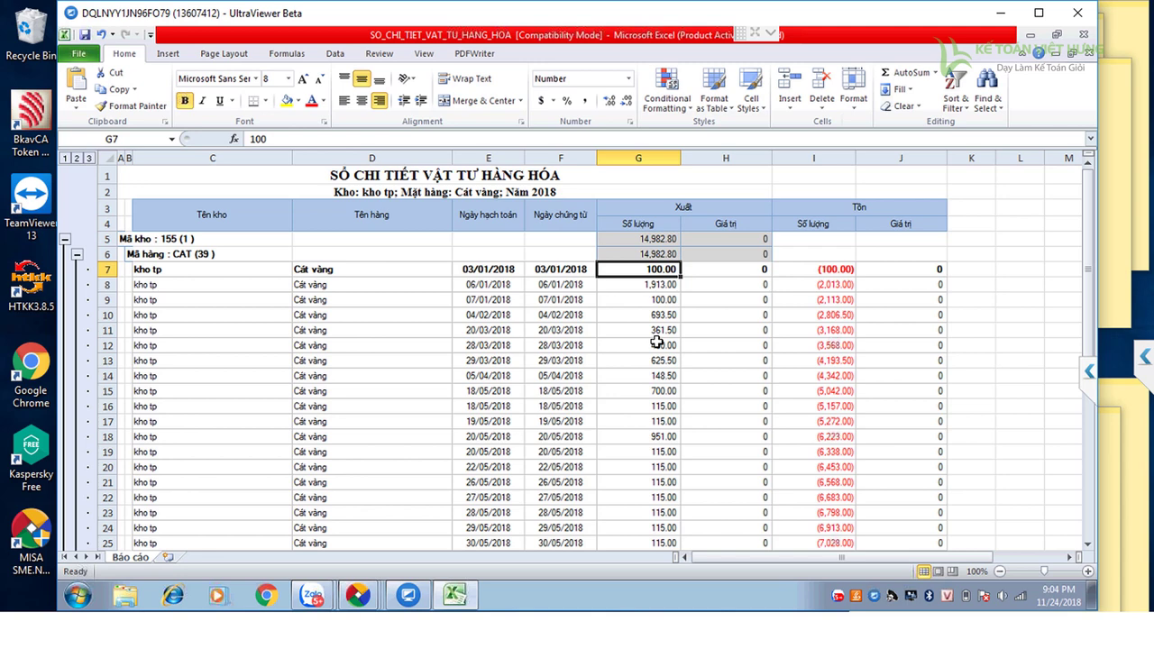
- Check the posting date, voucher date and issued quantity of the first Cát vàng issues in the Excel ledger
{"action": "left_click", "coordinate": [489, 270]}
{"action": "left_click", "coordinate": [545, 273]}
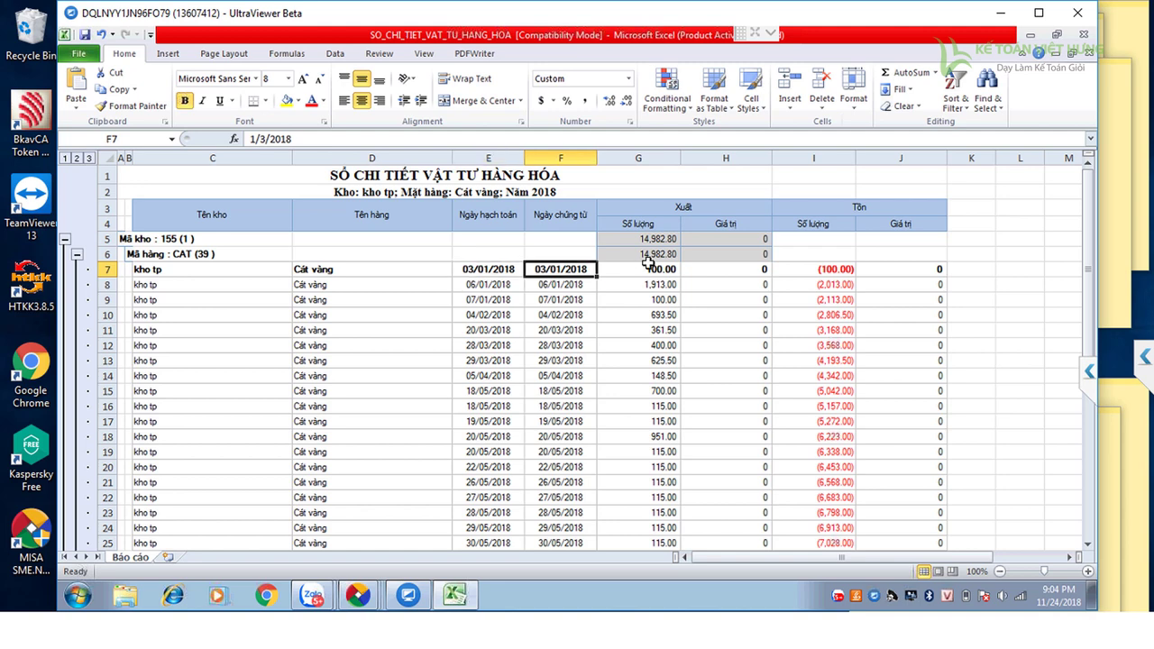
{"action": "left_click_drag", "start_coordinate": [661, 268], "coordinate": [674, 274]}
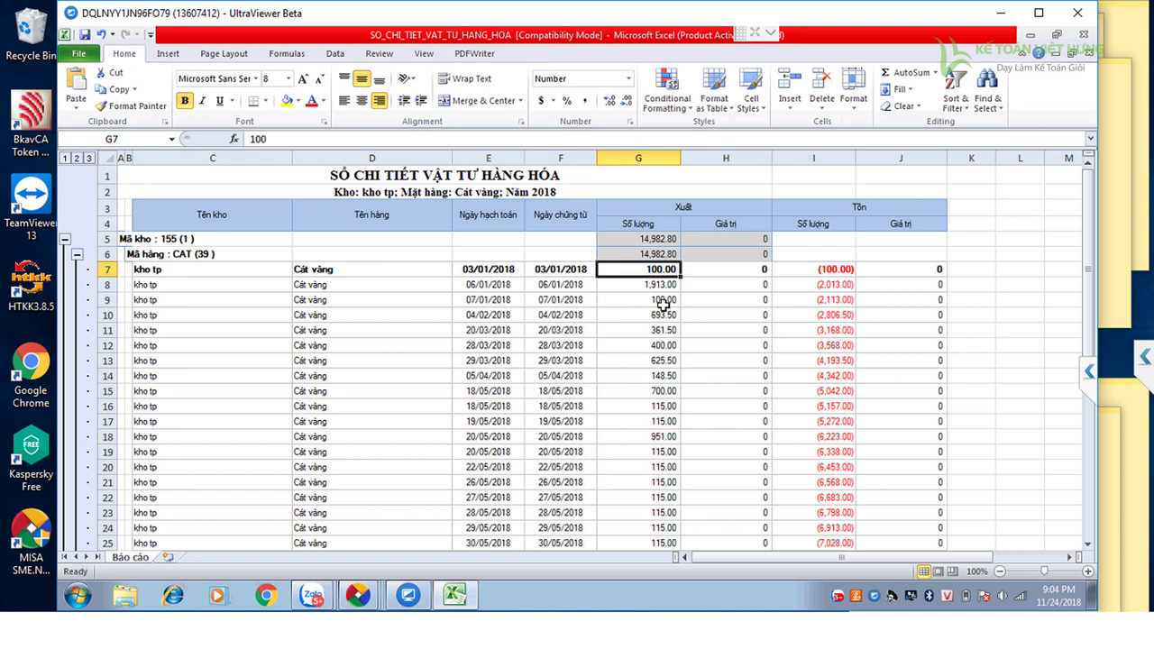
{"action": "left_click", "coordinate": [662, 287]}
{"action": "left_click", "coordinate": [666, 271]}
- Switch back to MISA and close both the Cát vàng detail ledger and the inventory summary report
{"action": "mouse_move", "coordinate": [359, 597]}
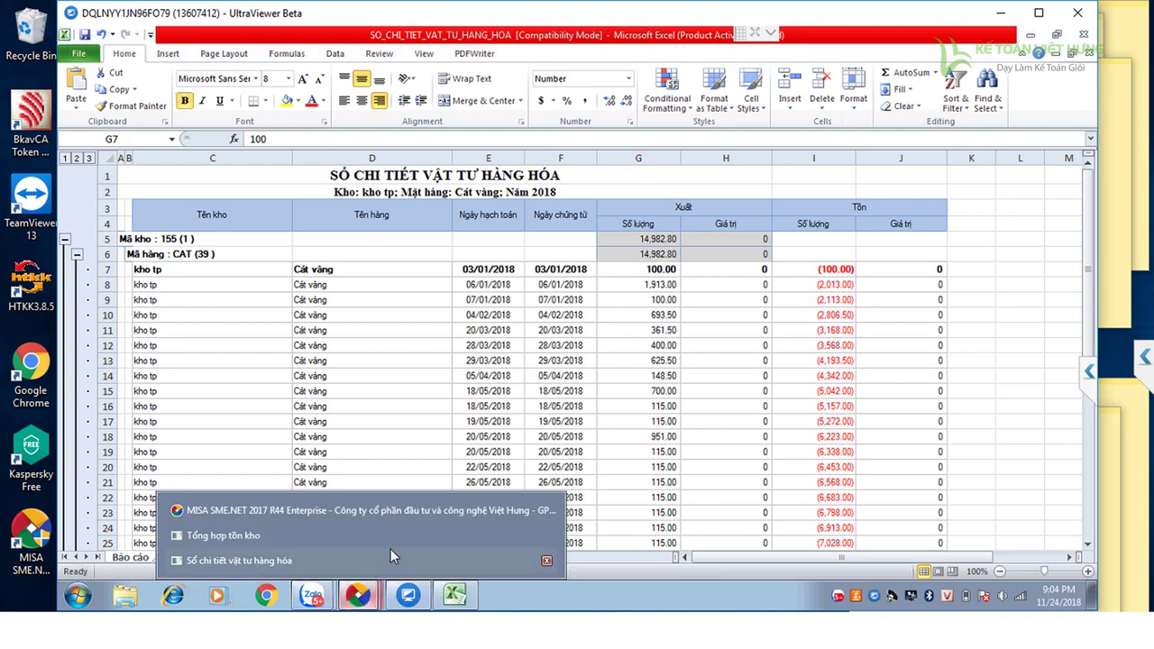
{"action": "left_click", "coordinate": [264, 568]}
{"action": "left_click", "coordinate": [551, 54]}
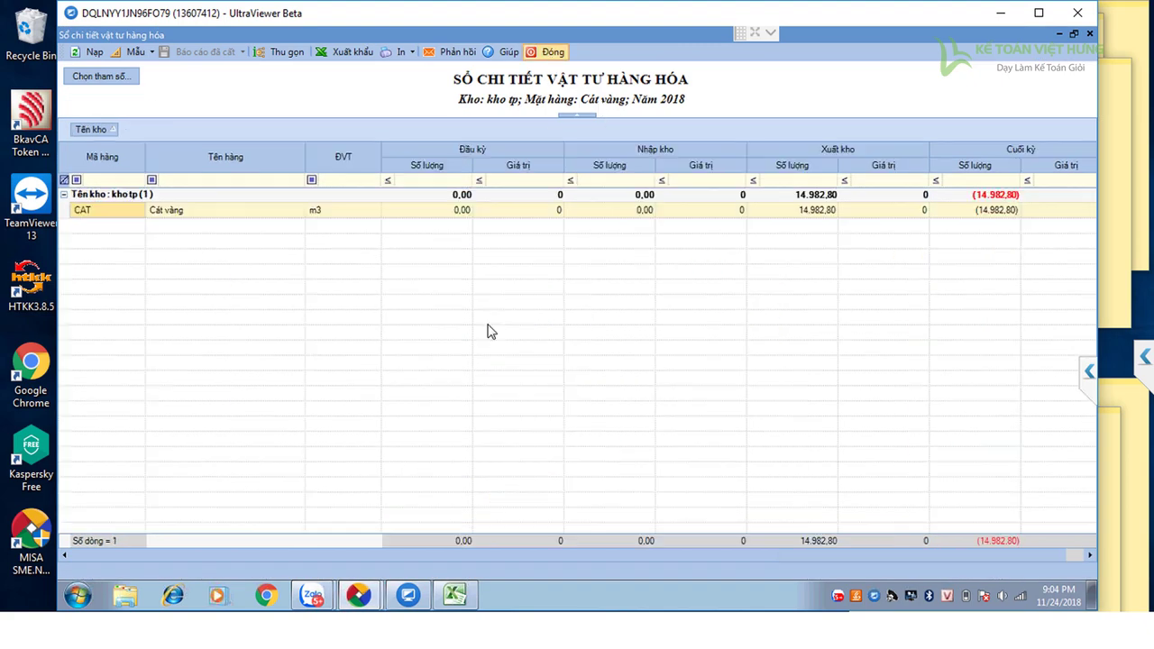
{"action": "left_click", "coordinate": [551, 53]}
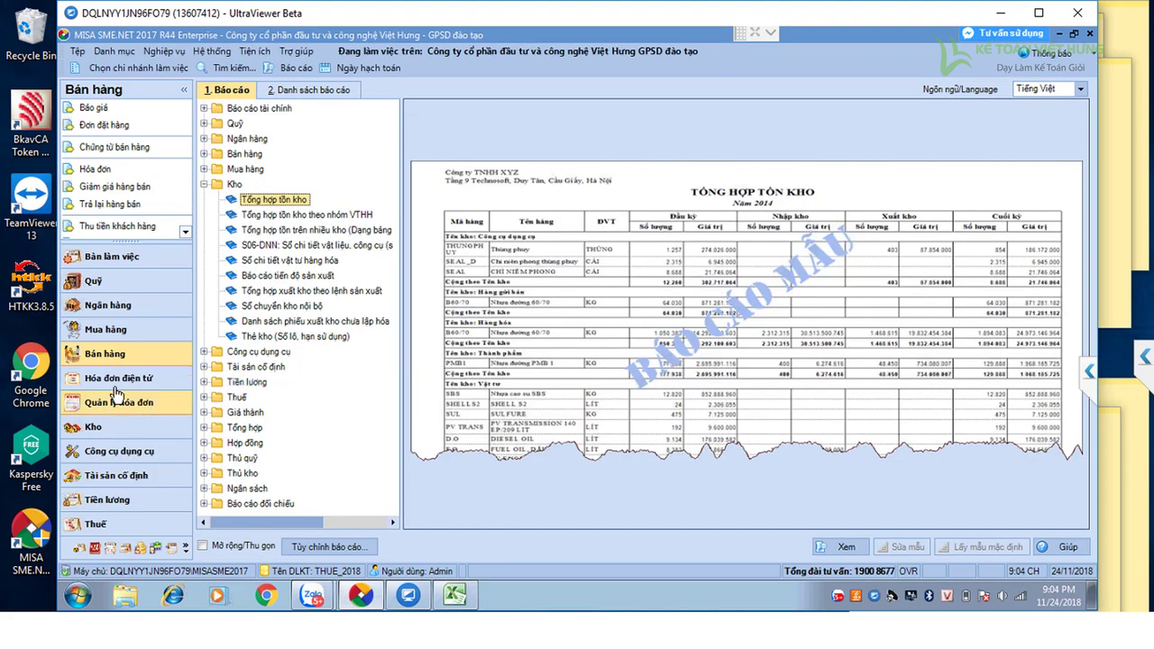
- Create a new warehouse receipt (Phiếu nhập kho) of the type "1. Thành phẩm sản xuất" in the Kho module
{"action": "left_click", "coordinate": [94, 426]}
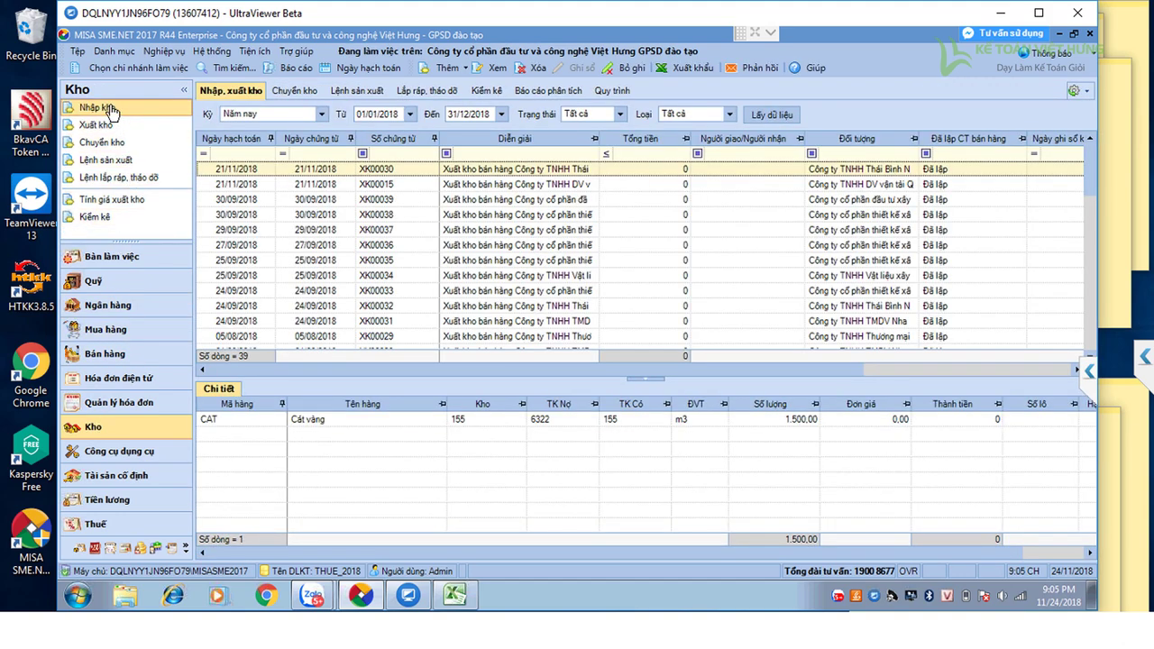
{"action": "left_click", "coordinate": [110, 108]}
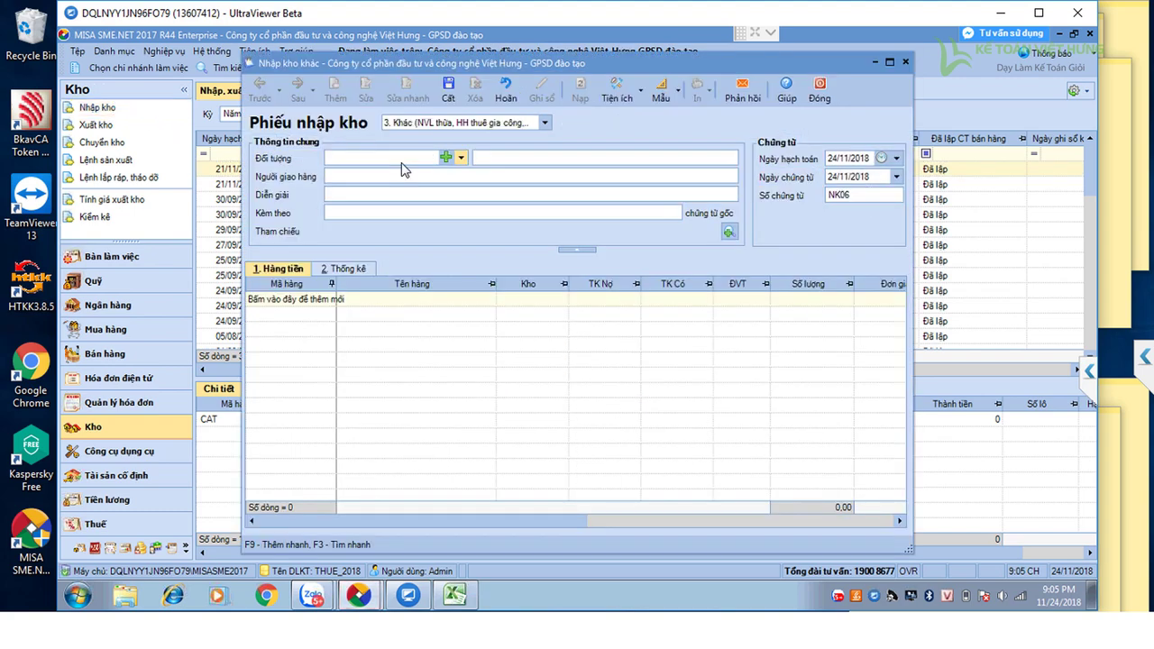
{"action": "left_click", "coordinate": [545, 124]}
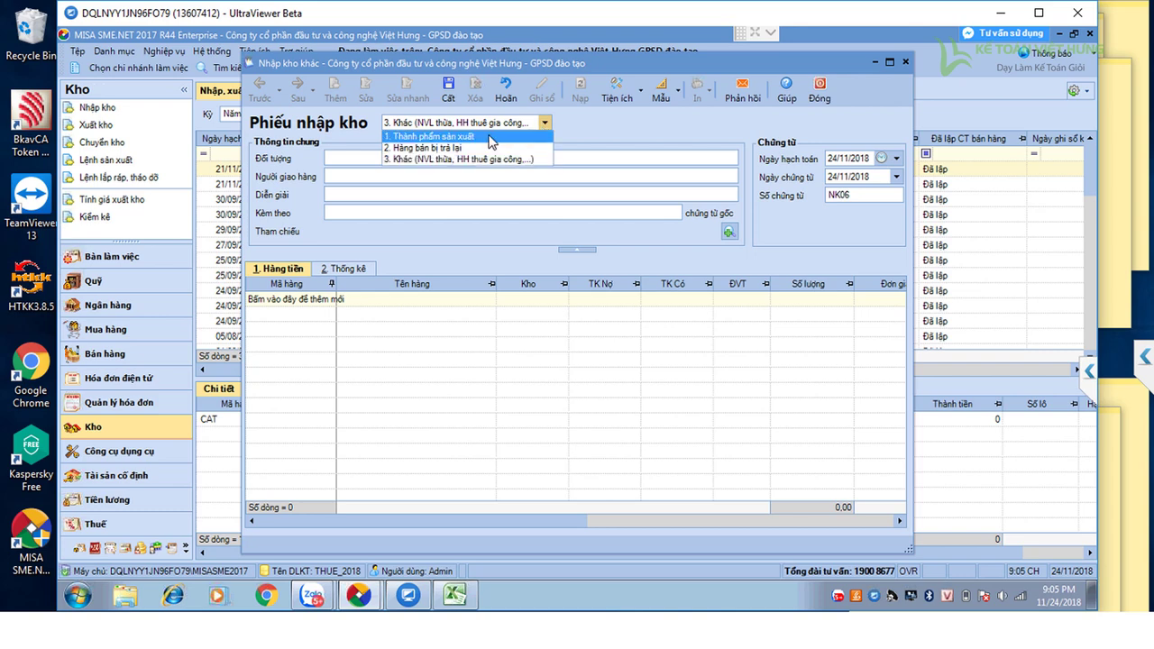
{"action": "left_click", "coordinate": [492, 142]}
- Set employee NV02 as the receipt's deliverer and enter the description "Nhập kho thành phẩm cát"
{"action": "left_click", "coordinate": [462, 158]}
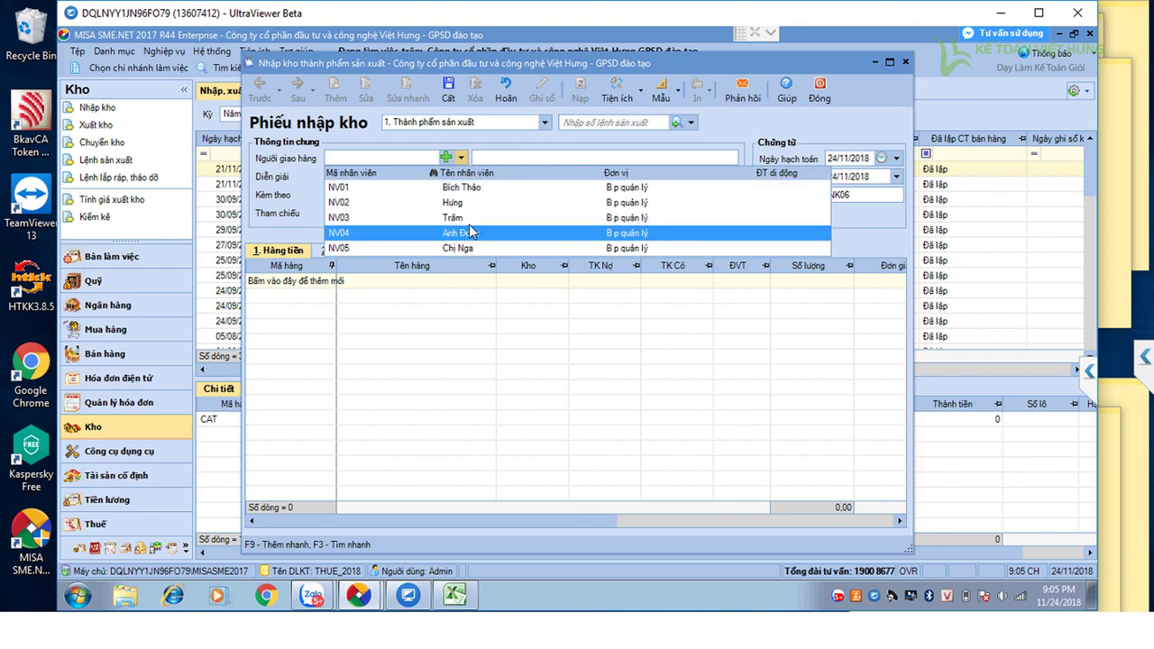
{"action": "left_click", "coordinate": [463, 203]}
{"action": "left_click", "coordinate": [465, 176]}
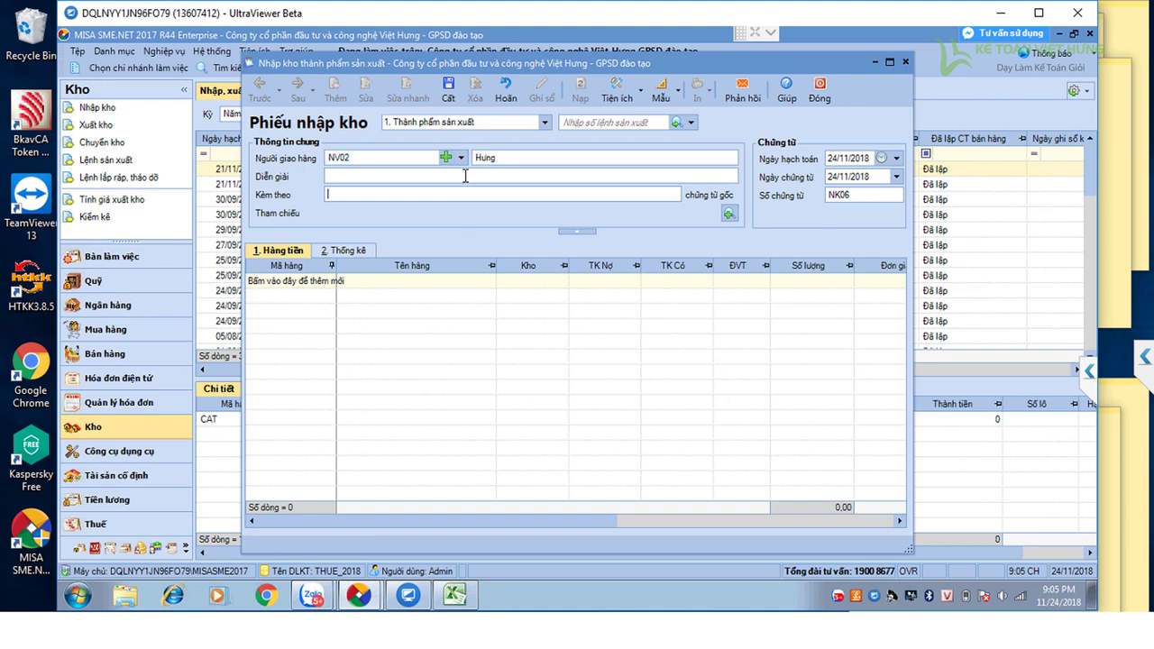
{"action": "type", "text": "Nhập kho thanh phẩm cát"}
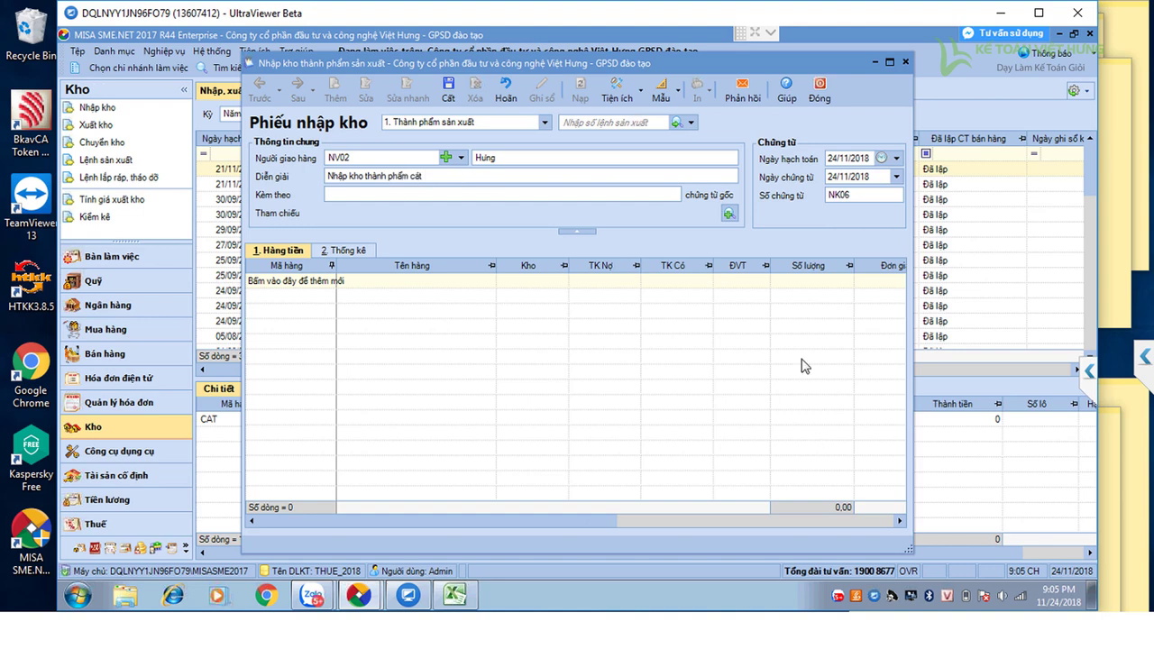
- Set both the posting date and the voucher date of the warehouse receipt to 03/01/2018
{"action": "left_click", "coordinate": [864, 158]}
{"action": "type", "text": "03/01/2018"}
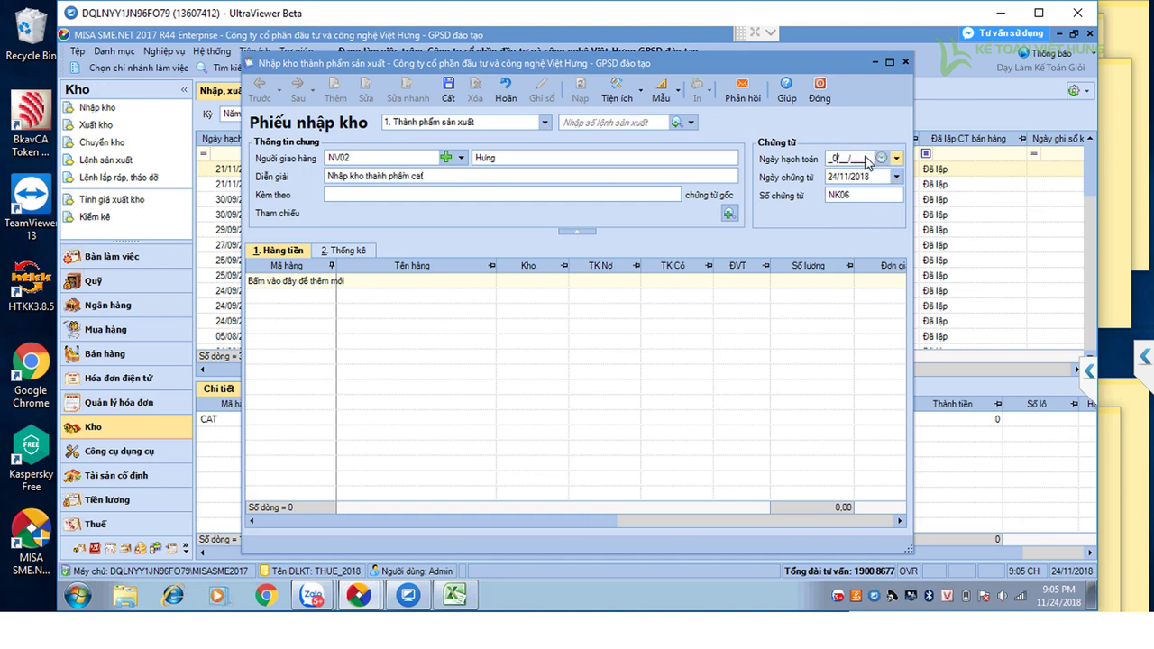
{"action": "key", "text": "Tab"}
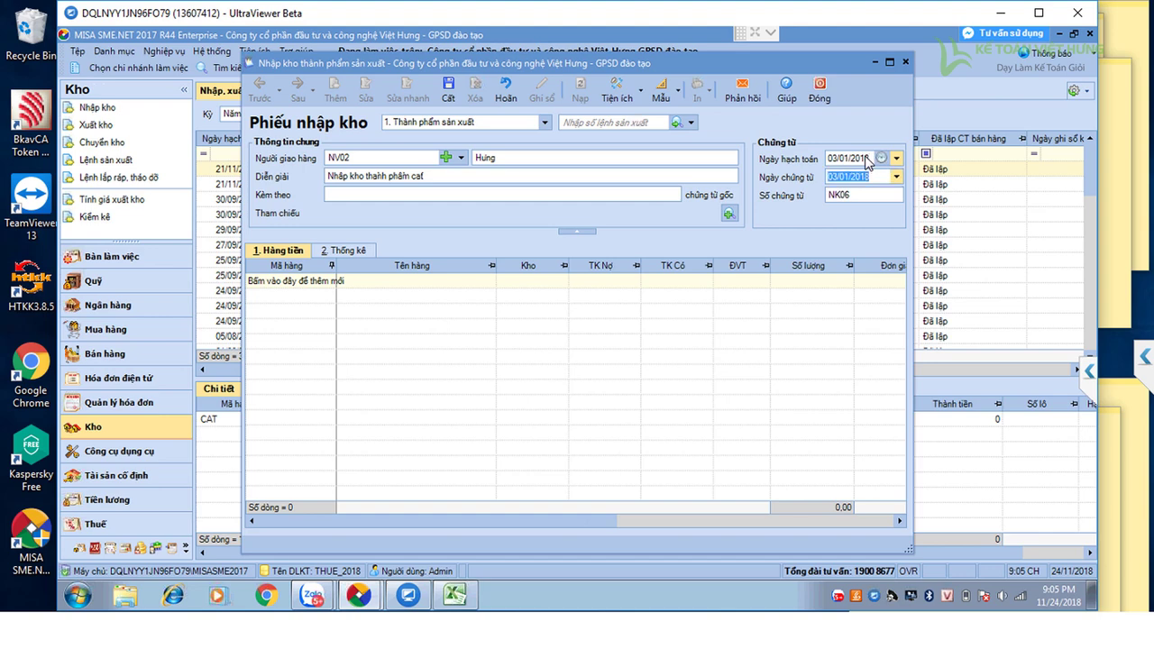
- Add an item line for CAT (Cát vàng) to the receipt with warehouse 155 and a quantity of 100
{"action": "left_click", "coordinate": [329, 285]}
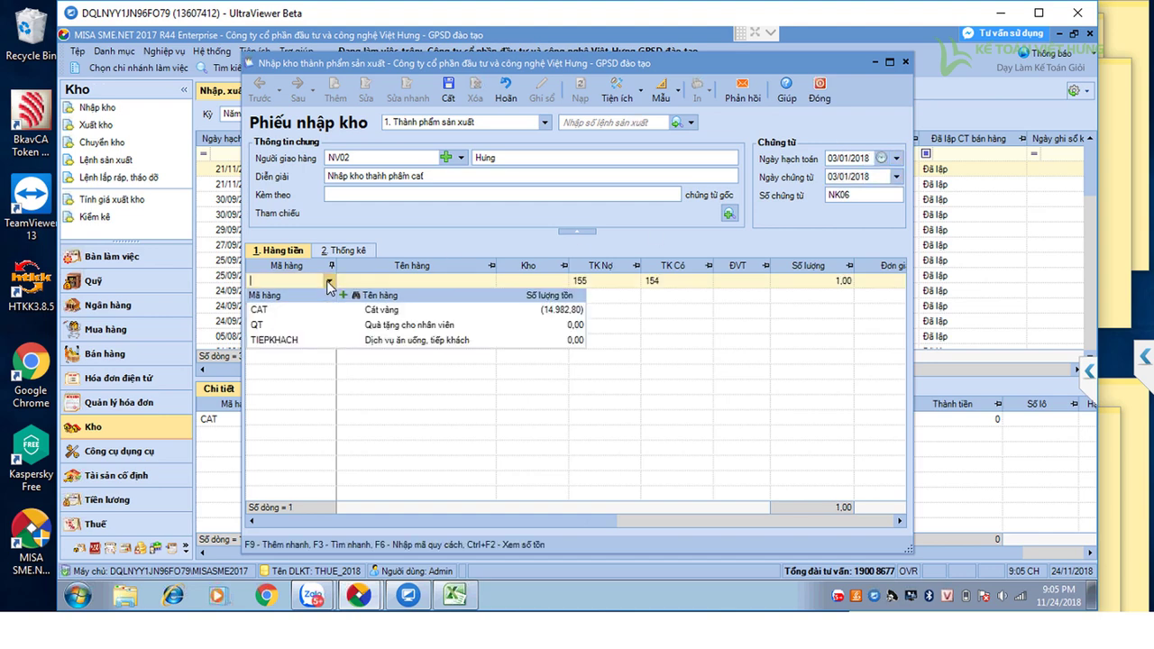
{"action": "left_click", "coordinate": [306, 311]}
{"action": "key", "text": "Tab"}
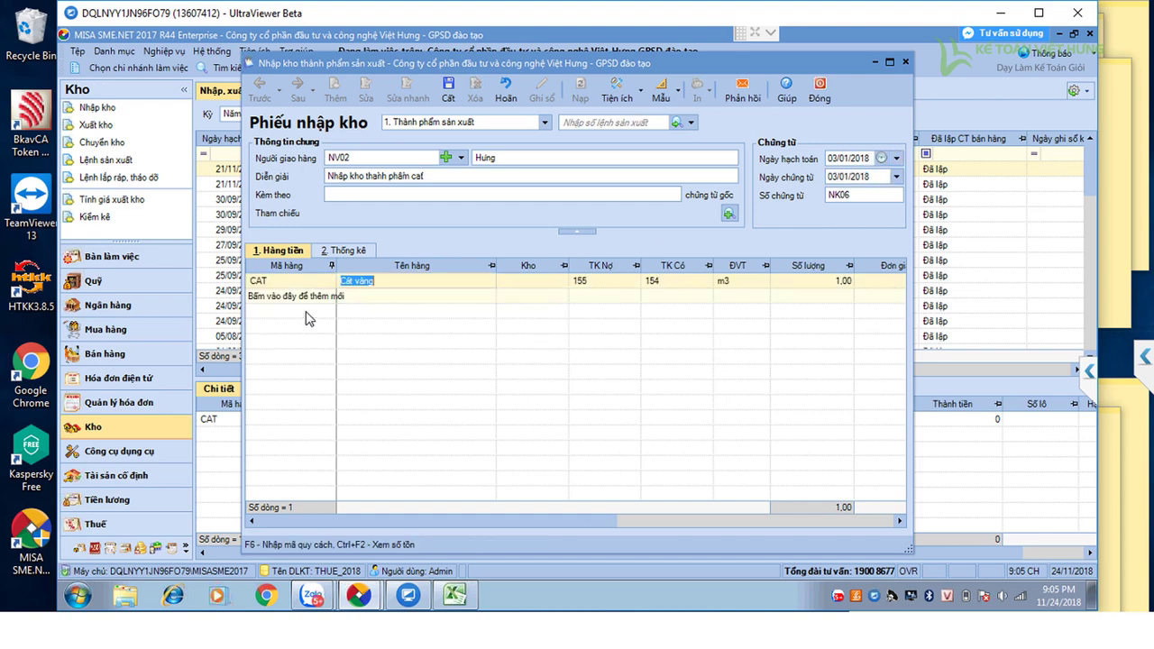
{"action": "type", "text": "155"}
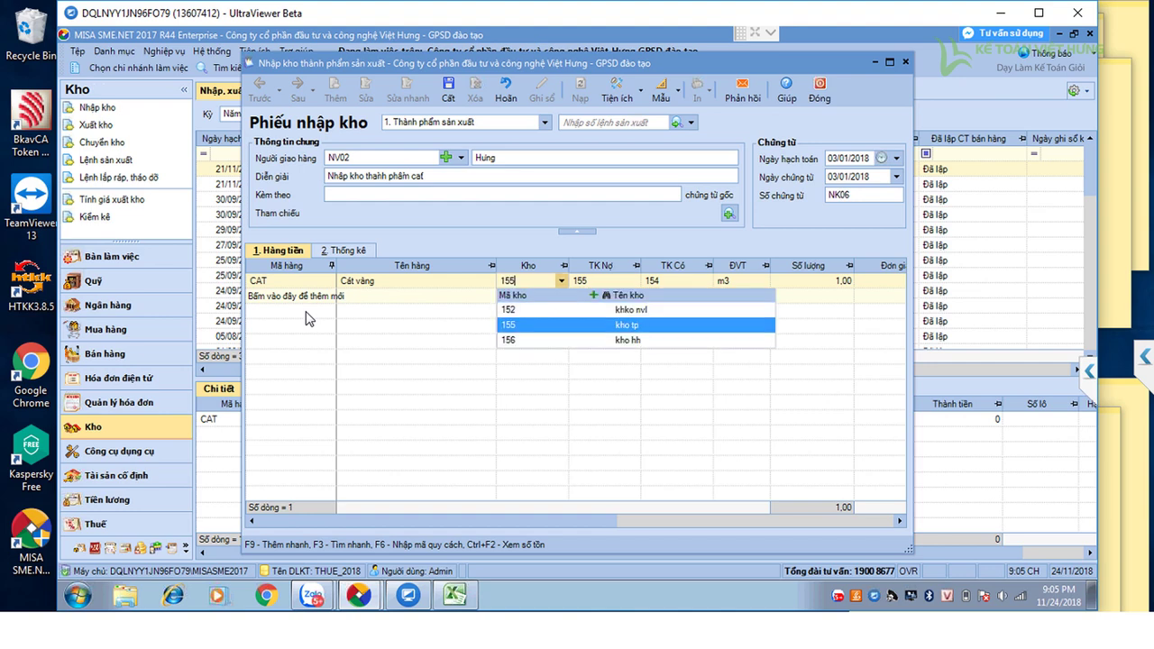
{"action": "key", "text": "Tab"}
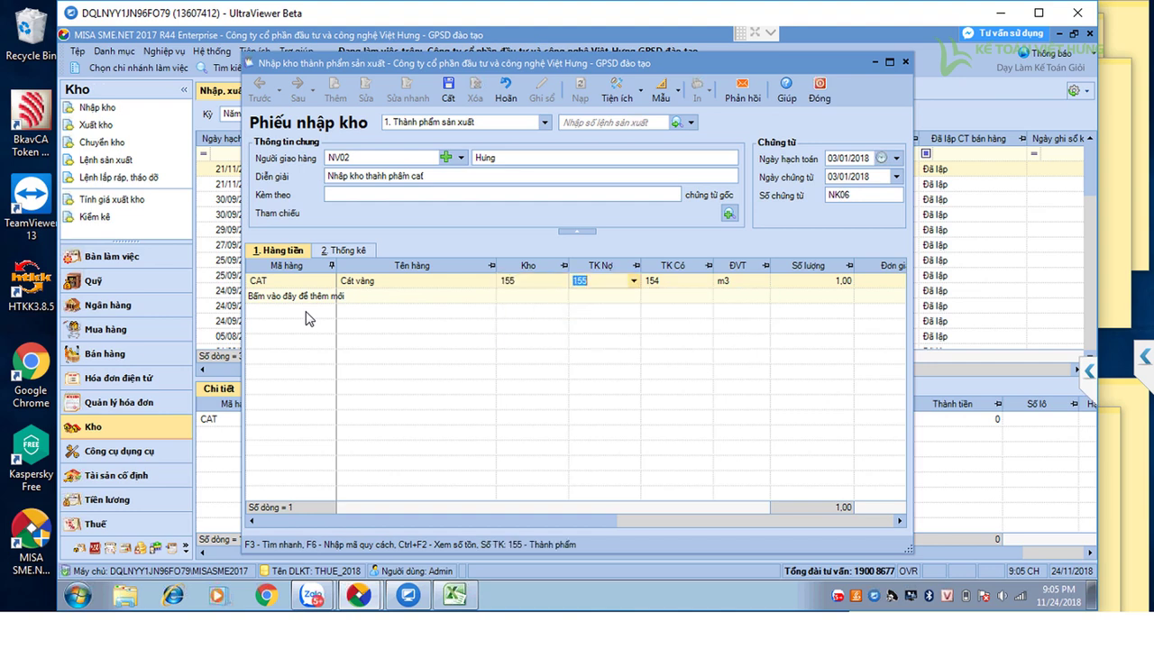
{"action": "key", "text": "Tab"}
{"action": "key", "text": "Tab"}
{"action": "key", "text": "Tab"}
{"action": "type", "text": "10"}
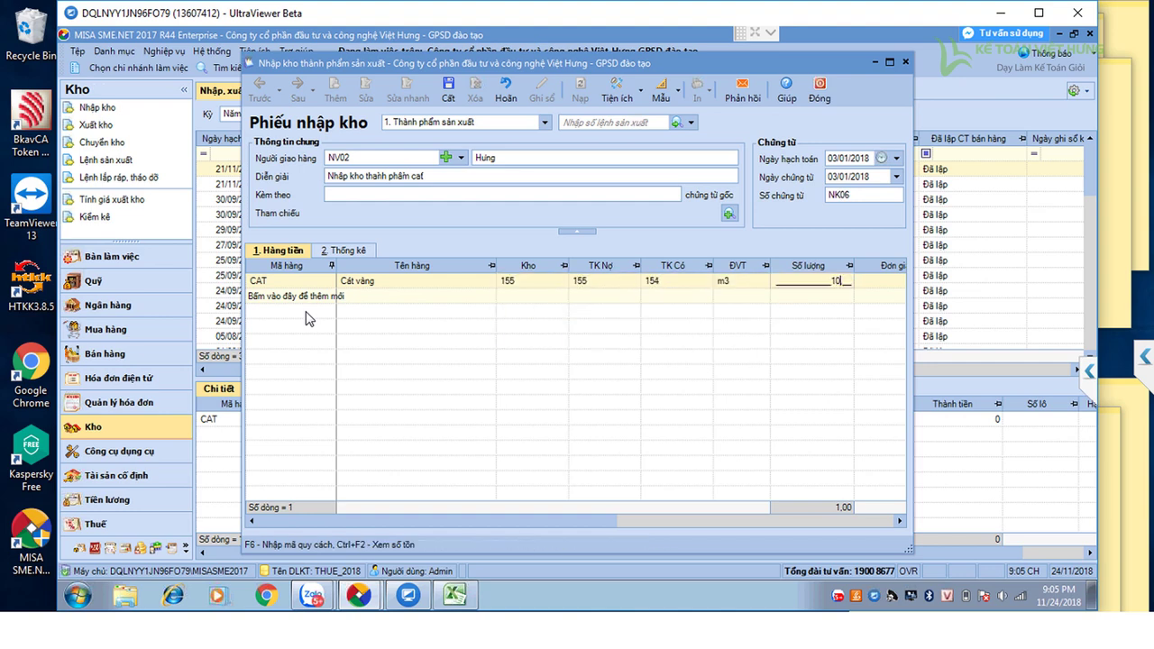
{"action": "type", "text": "0"}
{"action": "key", "text": "Tab"}
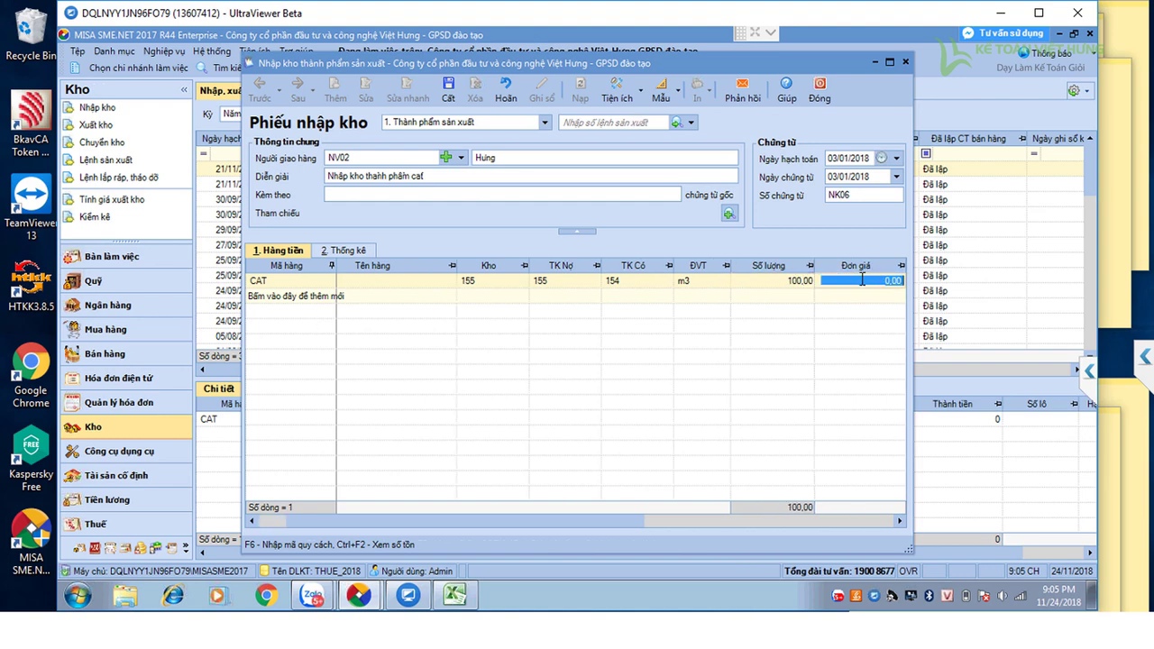
{"action": "left_click", "coordinate": [903, 281]}
- Check the cost object choices for the CAT line, save the receipt without a cost object, and close it
{"action": "left_click", "coordinate": [345, 253]}
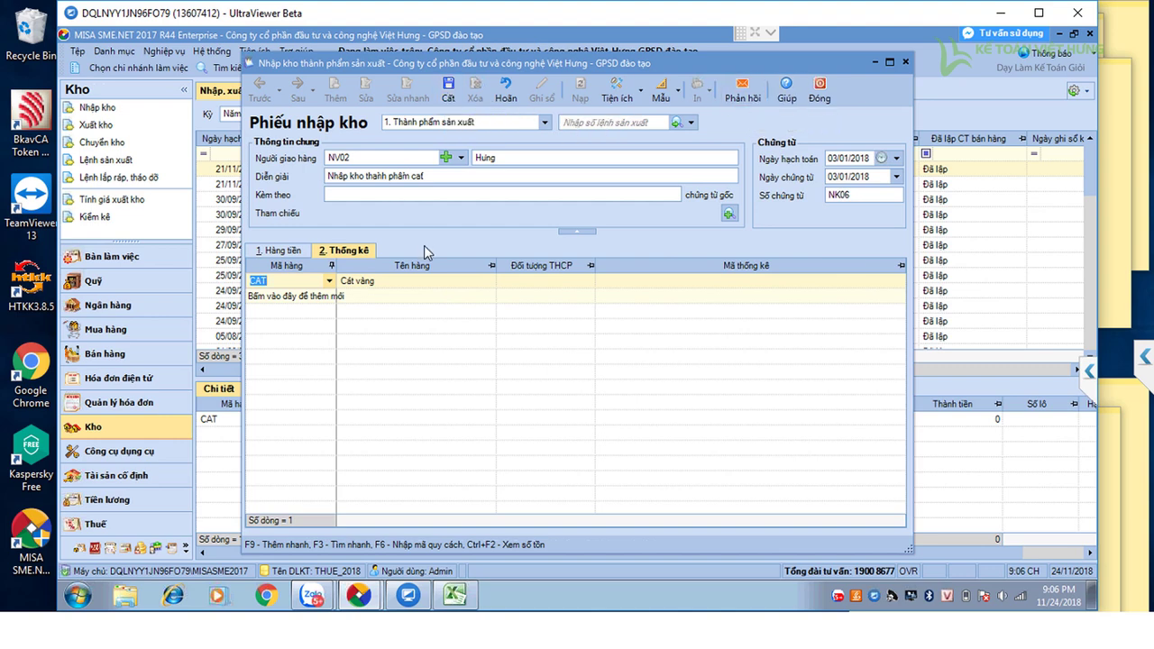
{"action": "left_click", "coordinate": [588, 284]}
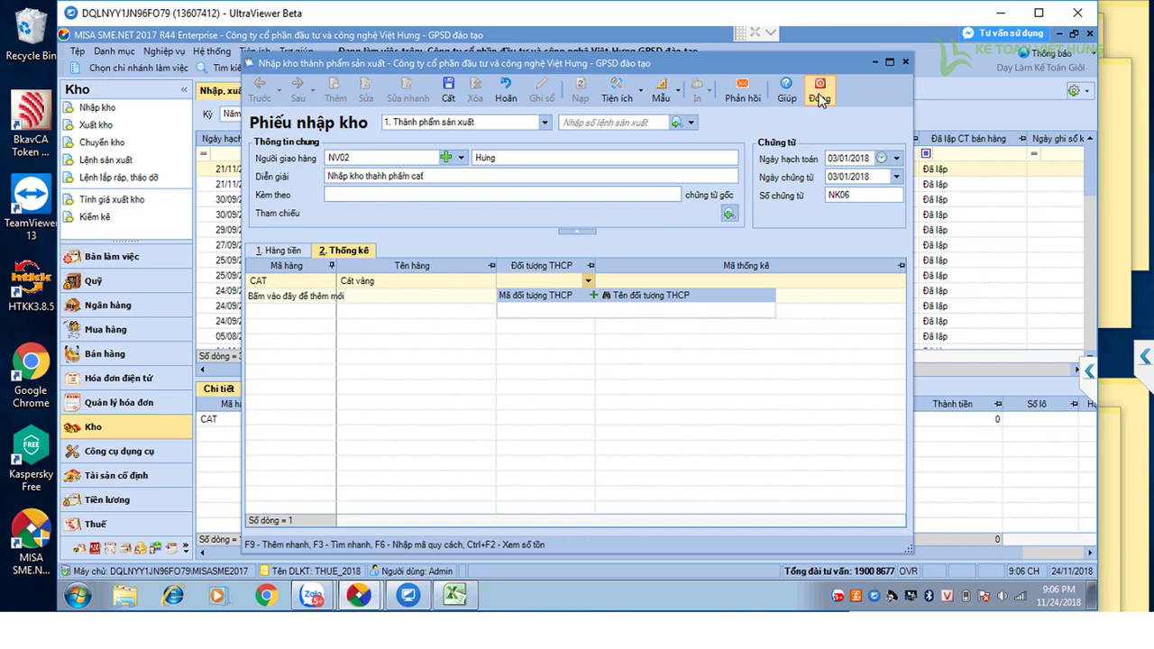
{"action": "left_click", "coordinate": [448, 90]}
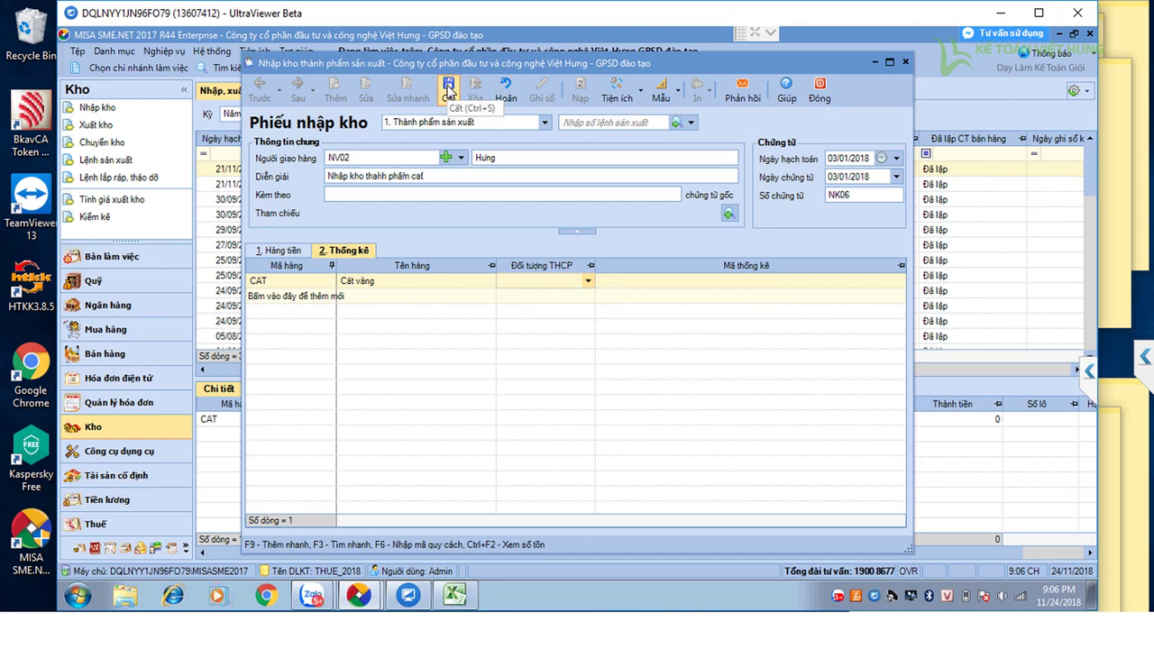
{"action": "left_click", "coordinate": [448, 90]}
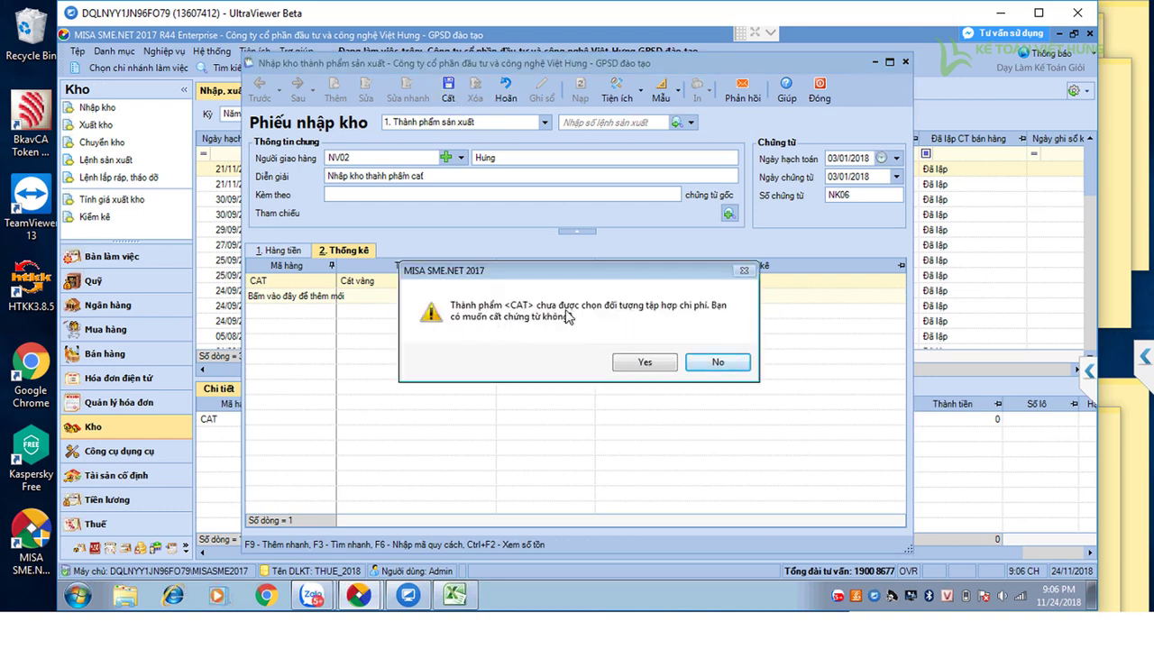
{"action": "left_click", "coordinate": [650, 360]}
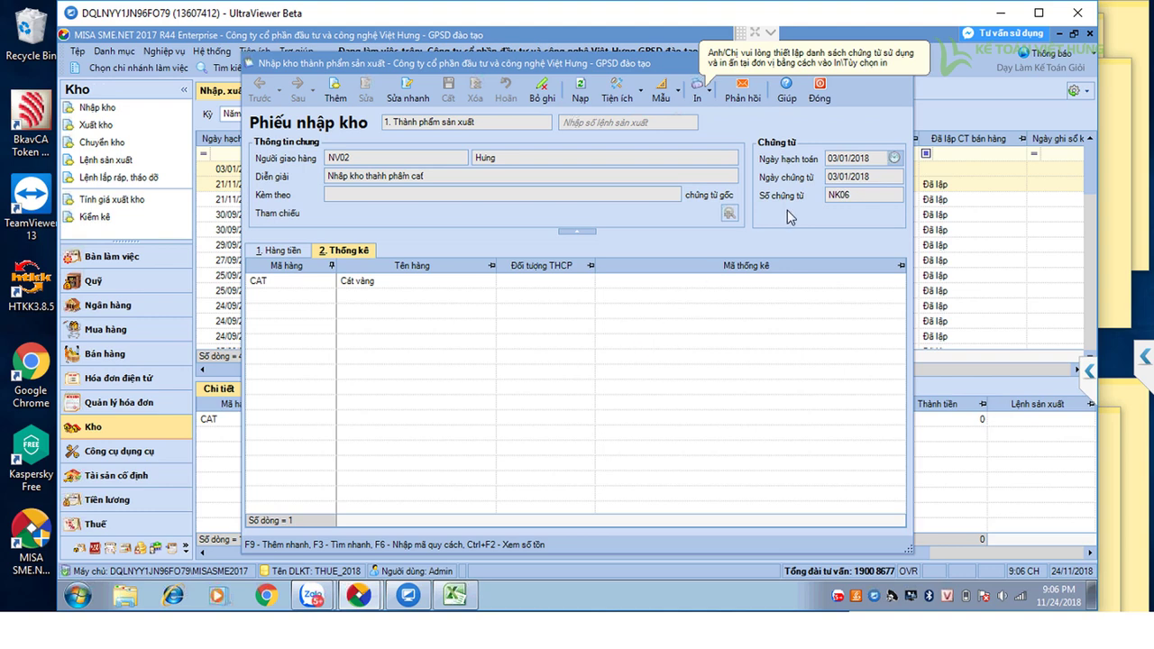
{"action": "left_click", "coordinate": [818, 97]}
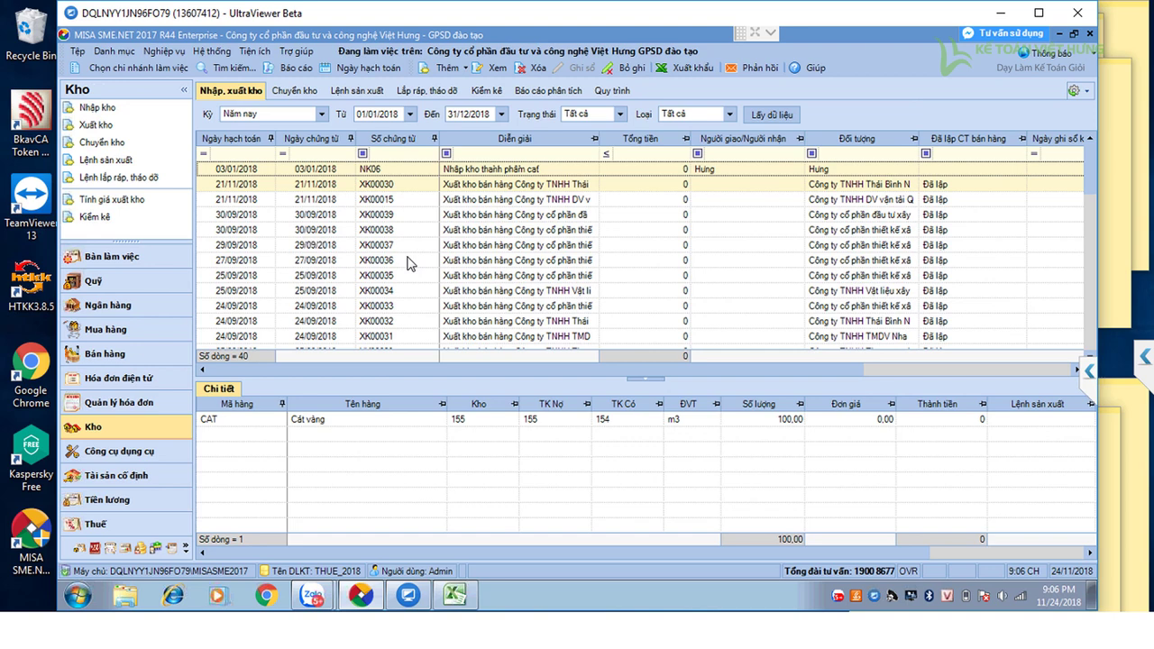
- Open the cost object list (Đối tượng tập hợp chi phí) and start adding a new cost object
{"action": "left_click", "coordinate": [115, 52]}
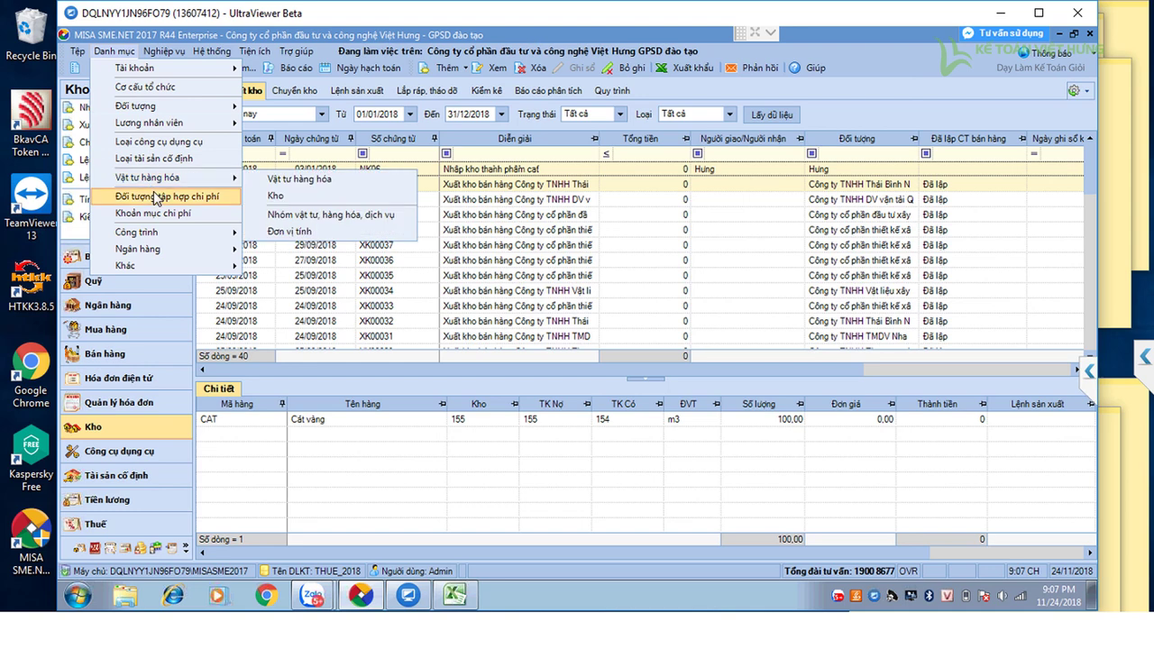
{"action": "left_click", "coordinate": [155, 196]}
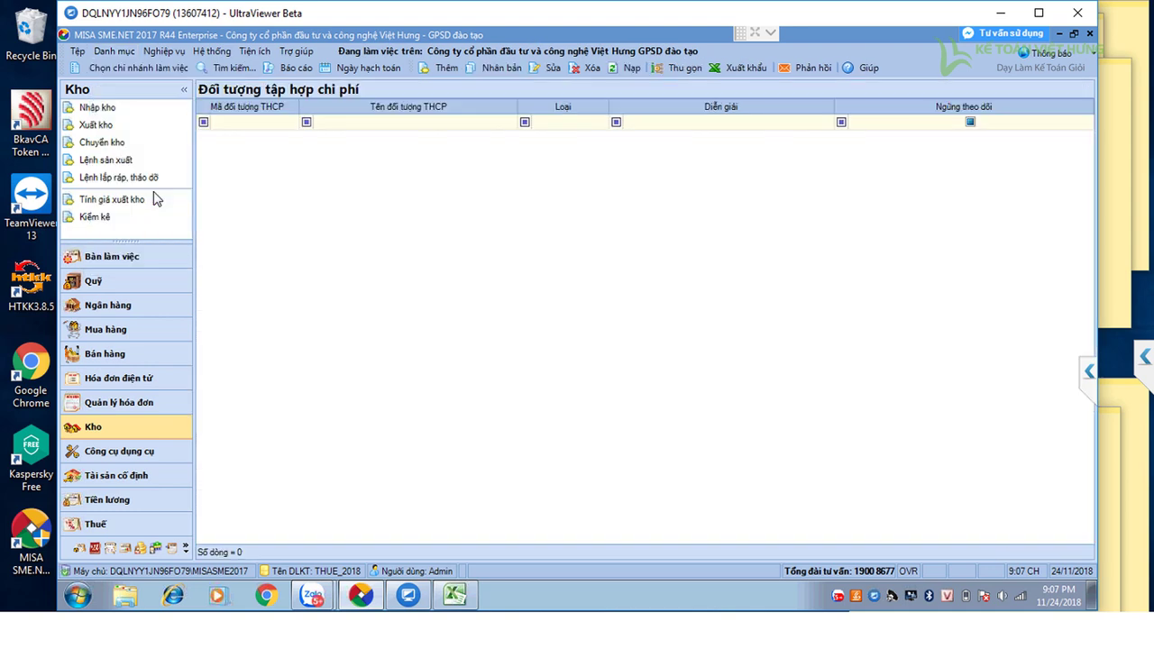
{"action": "left_click", "coordinate": [278, 124]}
{"action": "left_click", "coordinate": [278, 122]}
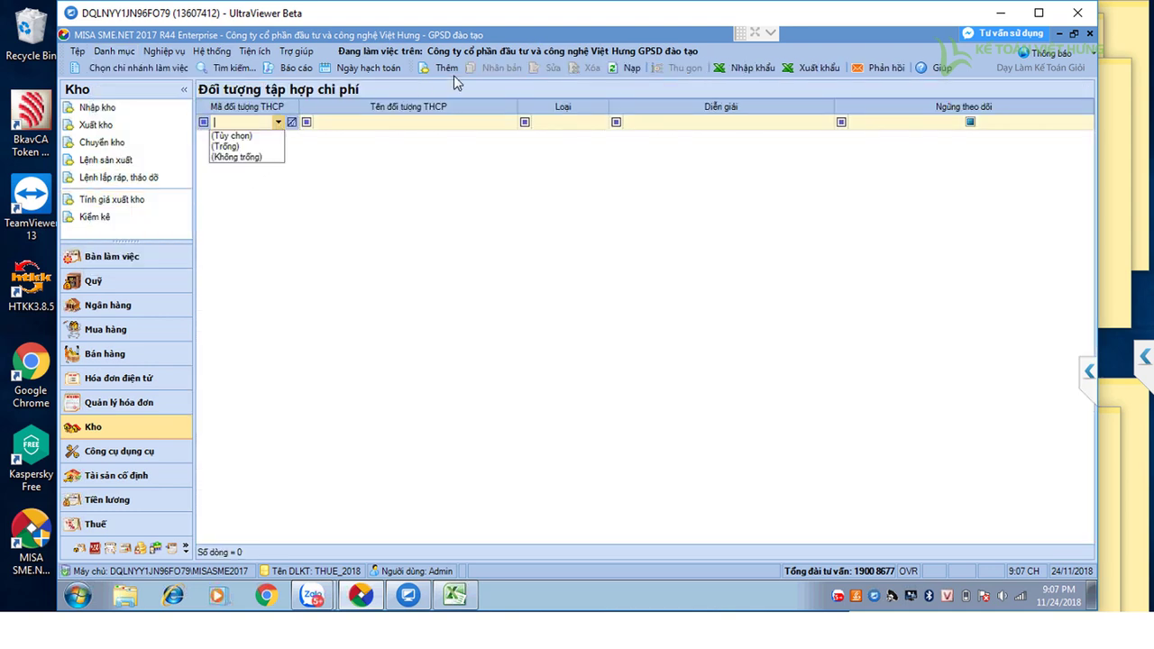
{"action": "left_click", "coordinate": [449, 68]}
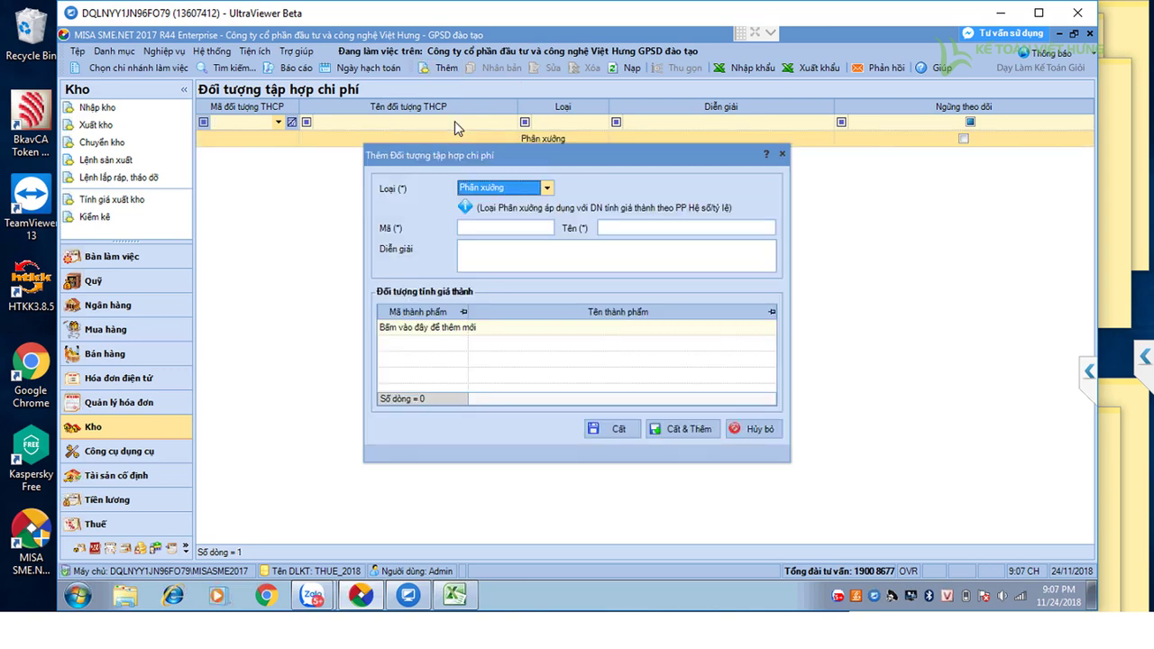
{"action": "left_click", "coordinate": [489, 226]}
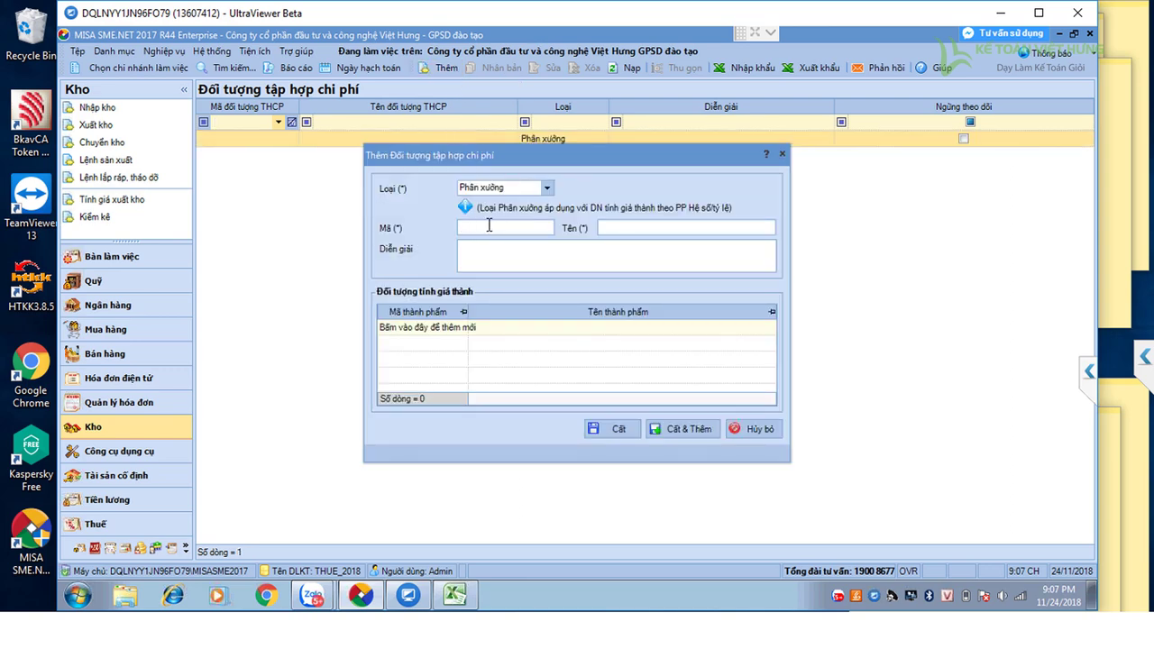
{"action": "type", "text": "PXCAT"}
{"action": "key", "text": "Tab"}
{"action": "type", "text": "PX cắt"}
{"action": "key", "text": "BackSpace"}
{"action": "key", "text": "BackSpace"}
{"action": "key", "text": "BackSpace"}
{"action": "key", "text": "BackSpace"}
{"action": "key", "text": "BackSpace"}
{"action": "key", "text": "BackSpace"}
- Name the cost object "Bãi cát" with code BAICAT, add finished product CAT to it, and save it
{"action": "type", "text": "Bai cắt"}
{"action": "key", "text": "shift+Tab"}
{"action": "type", "text": "BAICAT"}
{"action": "left_click", "coordinate": [463, 328]}
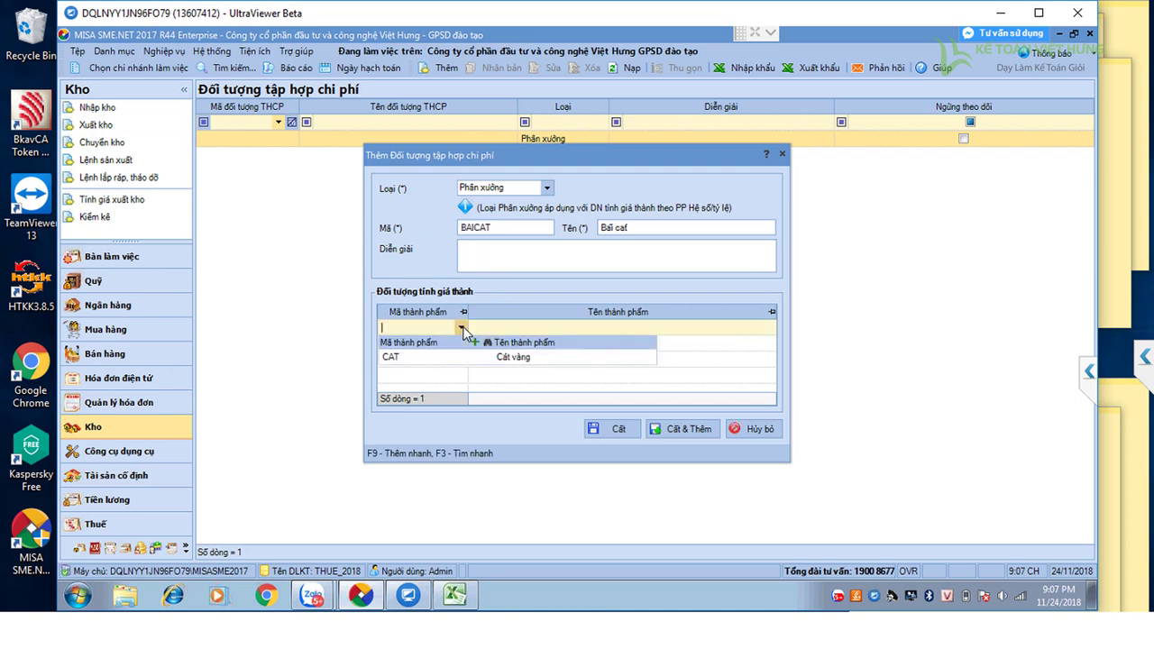
{"action": "left_click", "coordinate": [432, 358]}
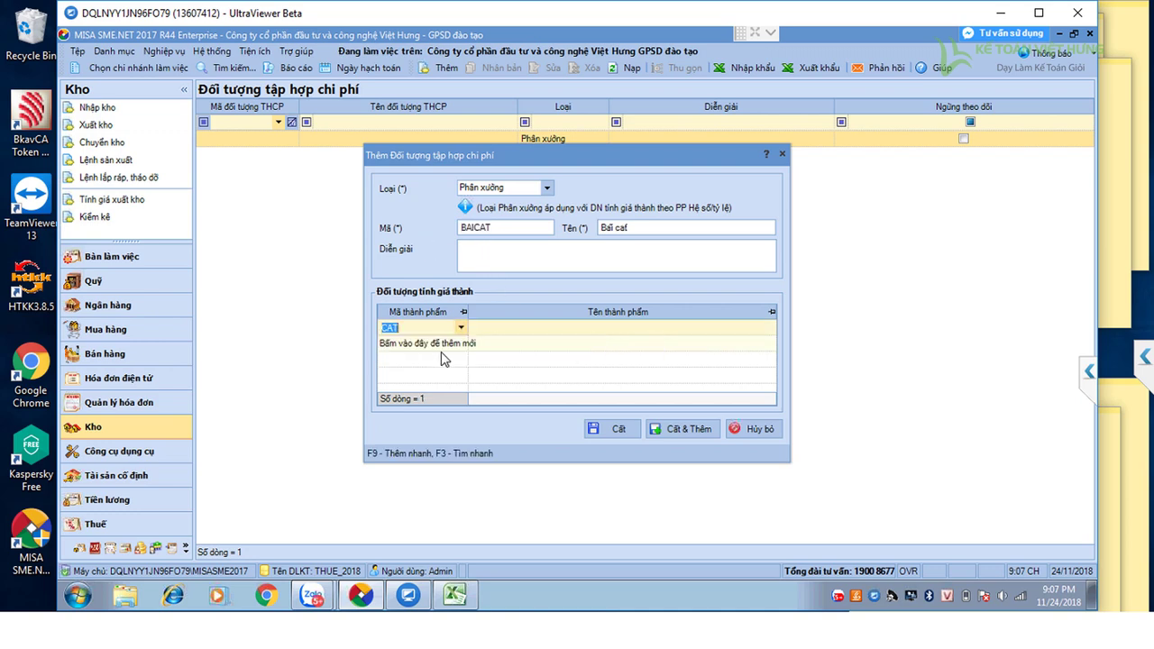
{"action": "left_click", "coordinate": [622, 428]}
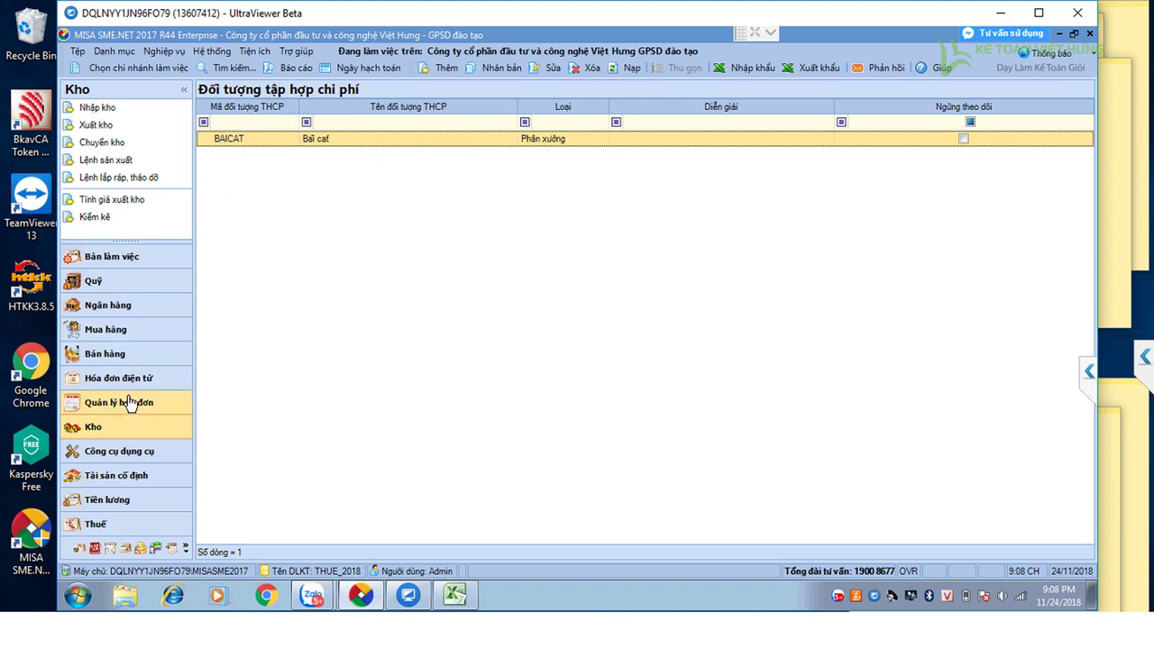
- Return to the Kho module, filter the vouchers by number "nk", and open receipt NK06
{"action": "left_click", "coordinate": [97, 428]}
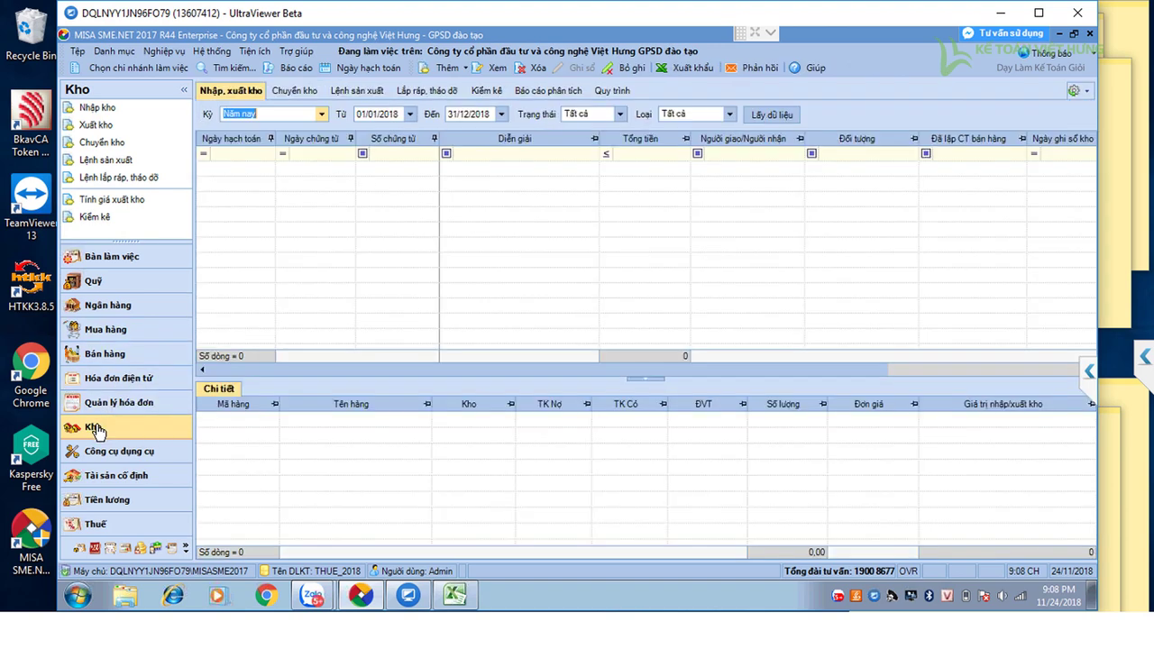
{"action": "left_click", "coordinate": [397, 153]}
{"action": "type", "text": "nk"}
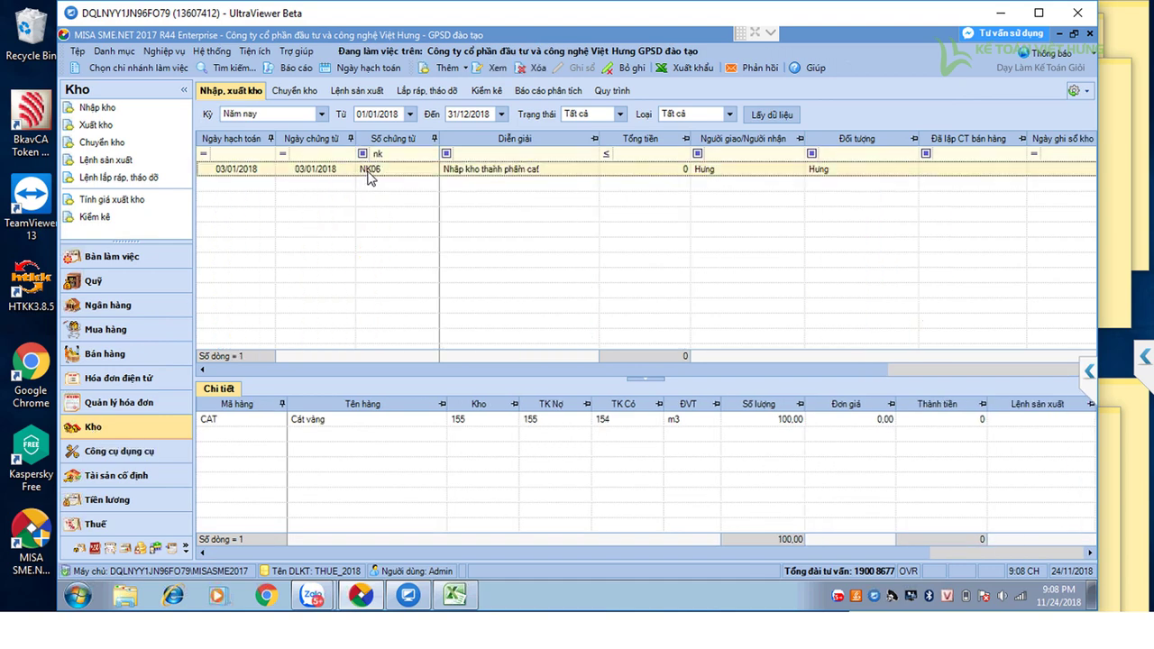
{"action": "double_click", "coordinate": [365, 170]}
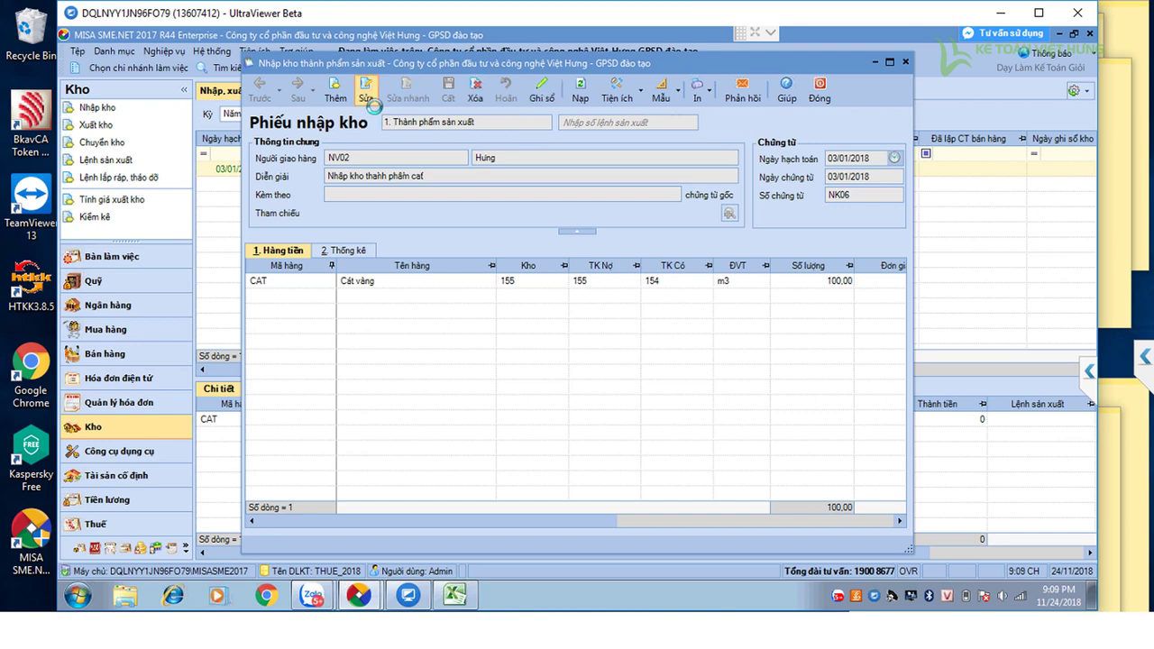
- Edit receipt NK06 to assign cost object BAICAT to the CAT line, and save the receipt
{"action": "left_click", "coordinate": [366, 90]}
{"action": "left_click", "coordinate": [347, 252]}
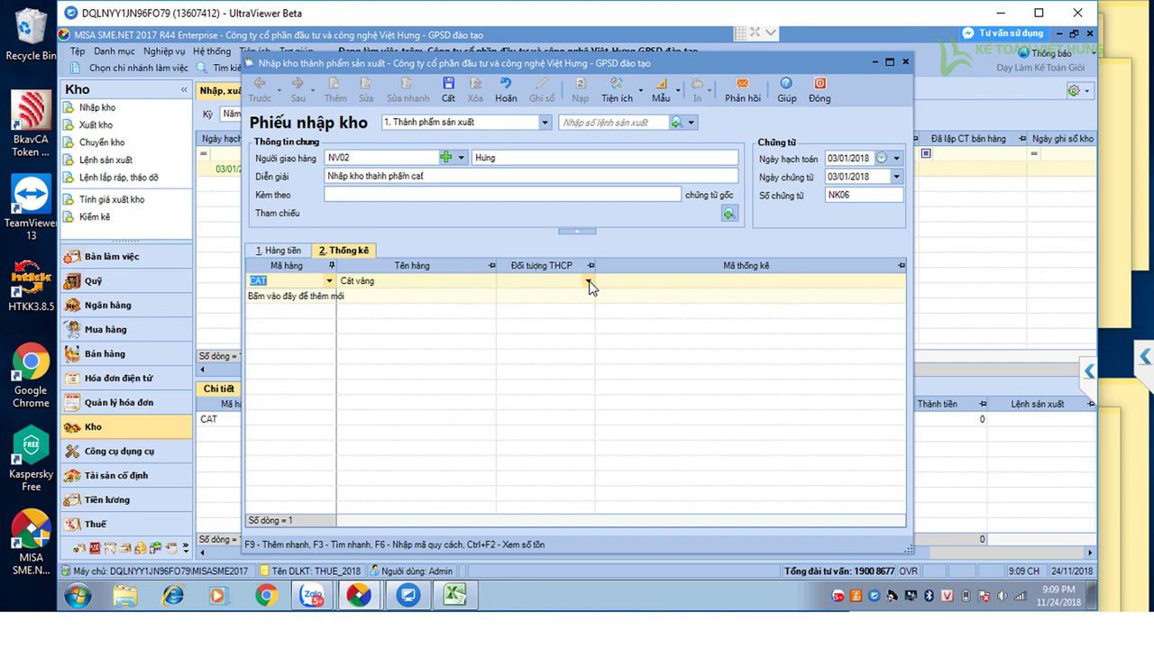
{"action": "left_click", "coordinate": [591, 285]}
{"action": "left_click", "coordinate": [545, 312]}
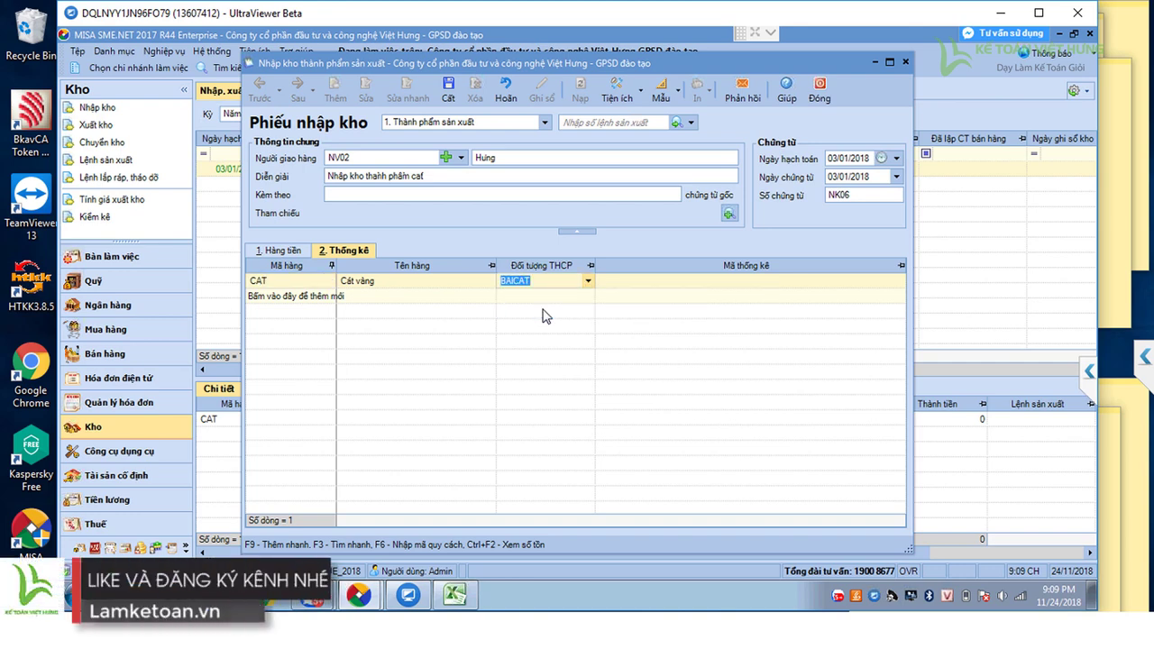
{"action": "key", "text": "Tab"}
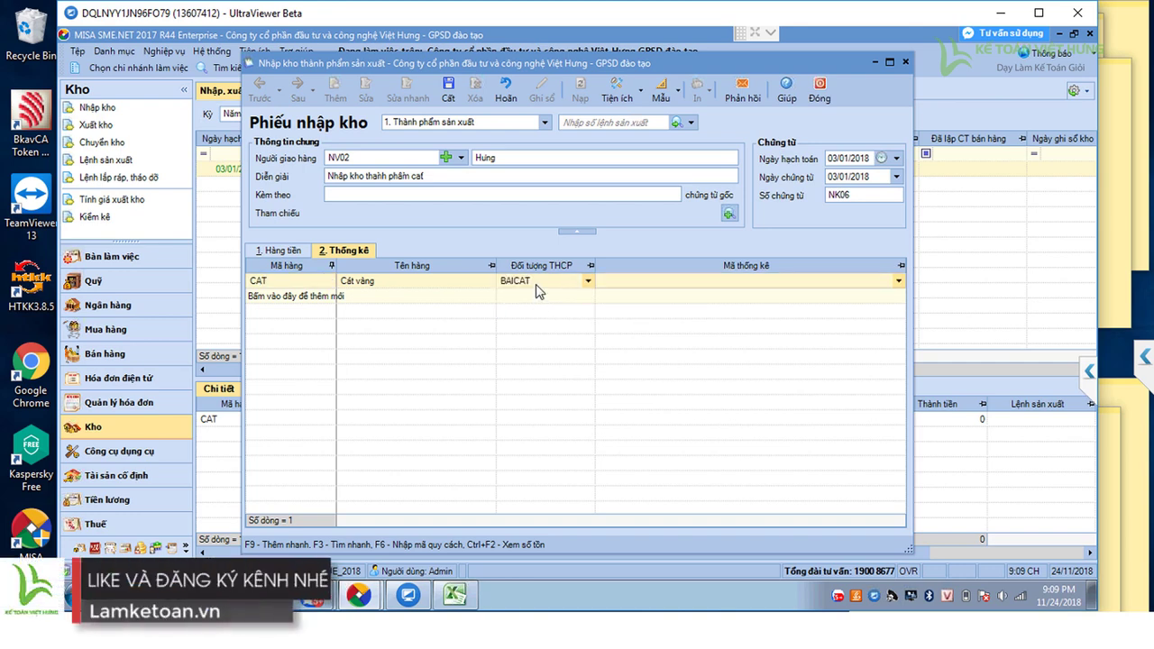
{"action": "left_click", "coordinate": [448, 95]}
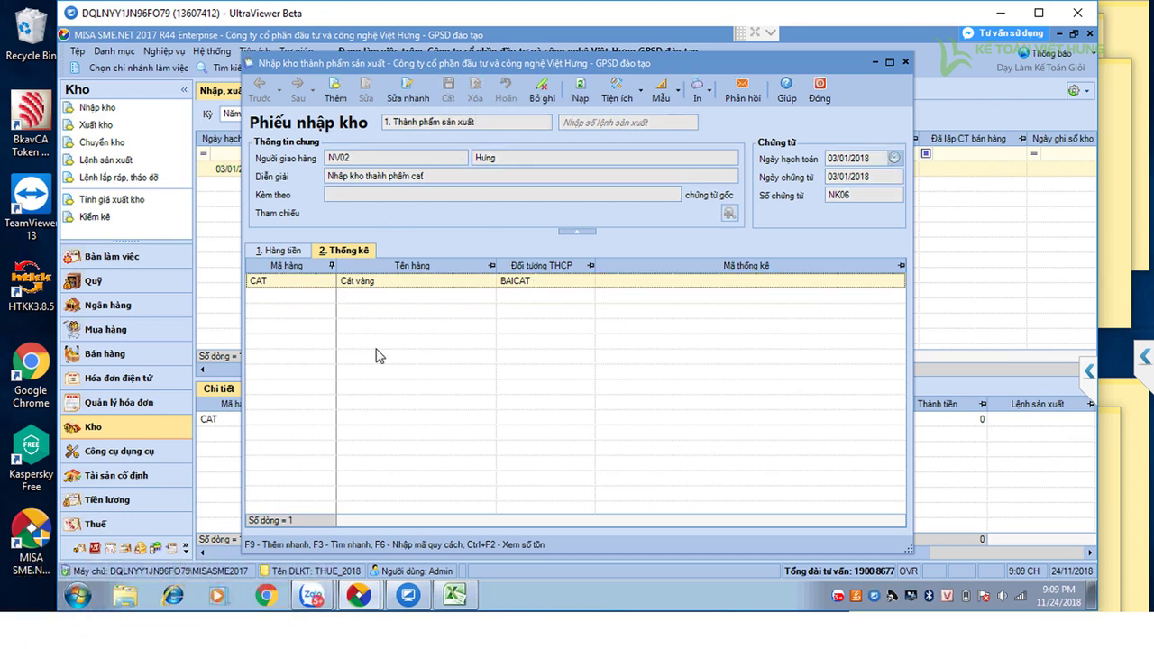
- Switch to the Excel ledger and review the dates and quantities of the Cát vàng issues from 06/01/2018 onward
{"action": "left_click", "coordinate": [455, 596]}
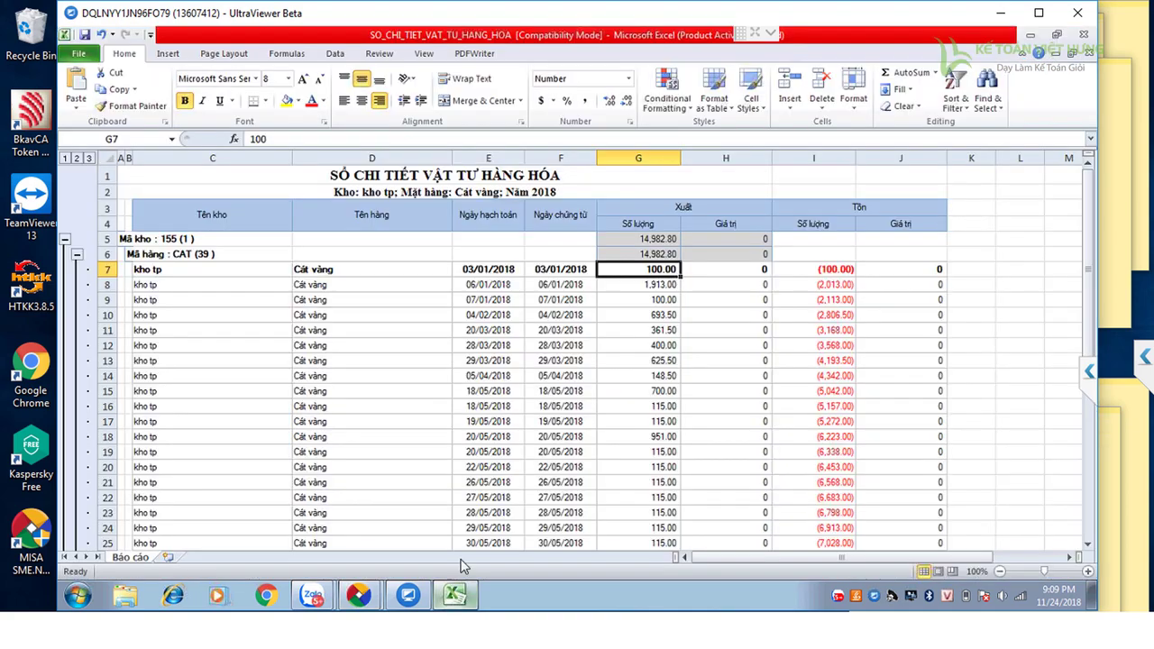
{"action": "left_click", "coordinate": [590, 404]}
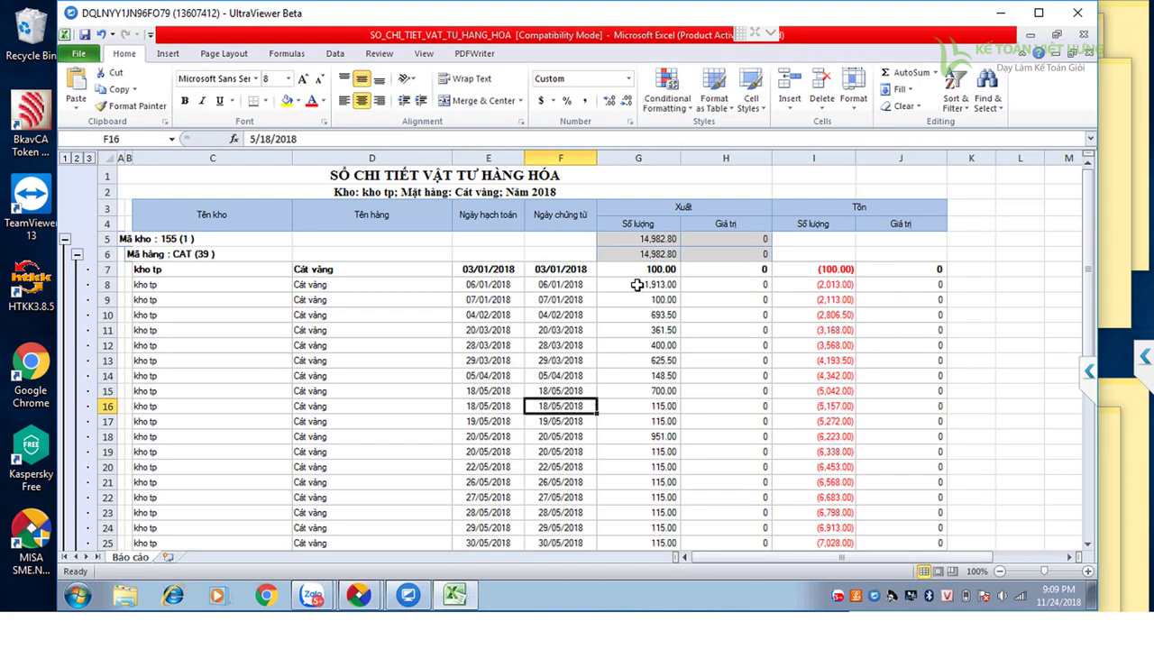
{"action": "left_click", "coordinate": [440, 176]}
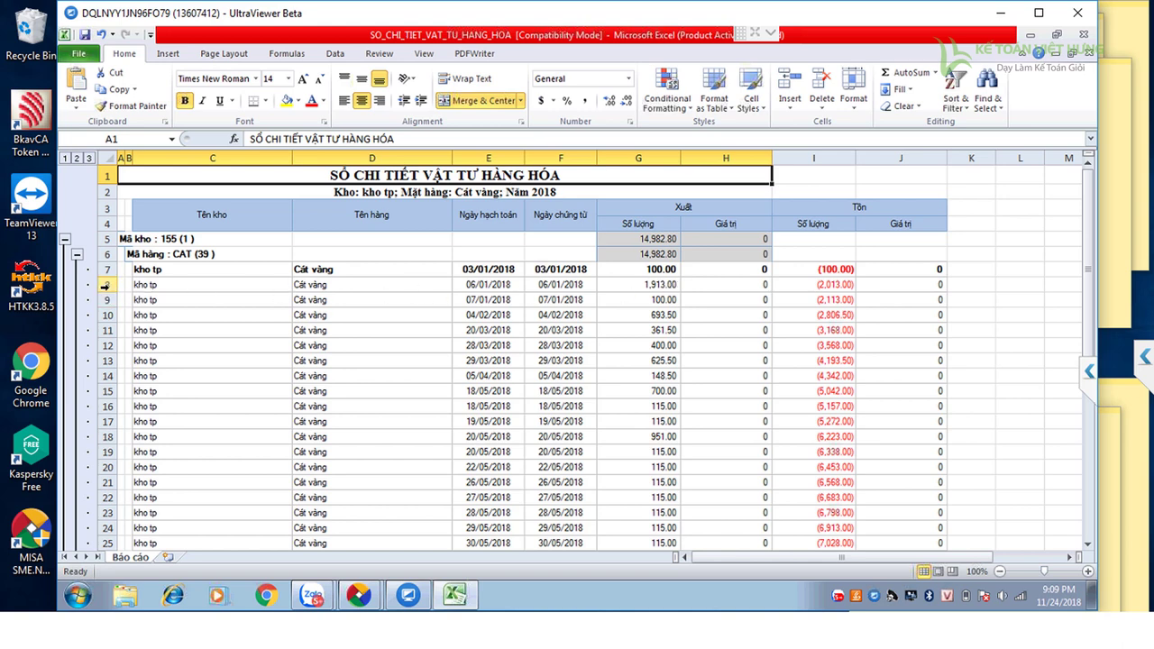
{"action": "left_click", "coordinate": [105, 284]}
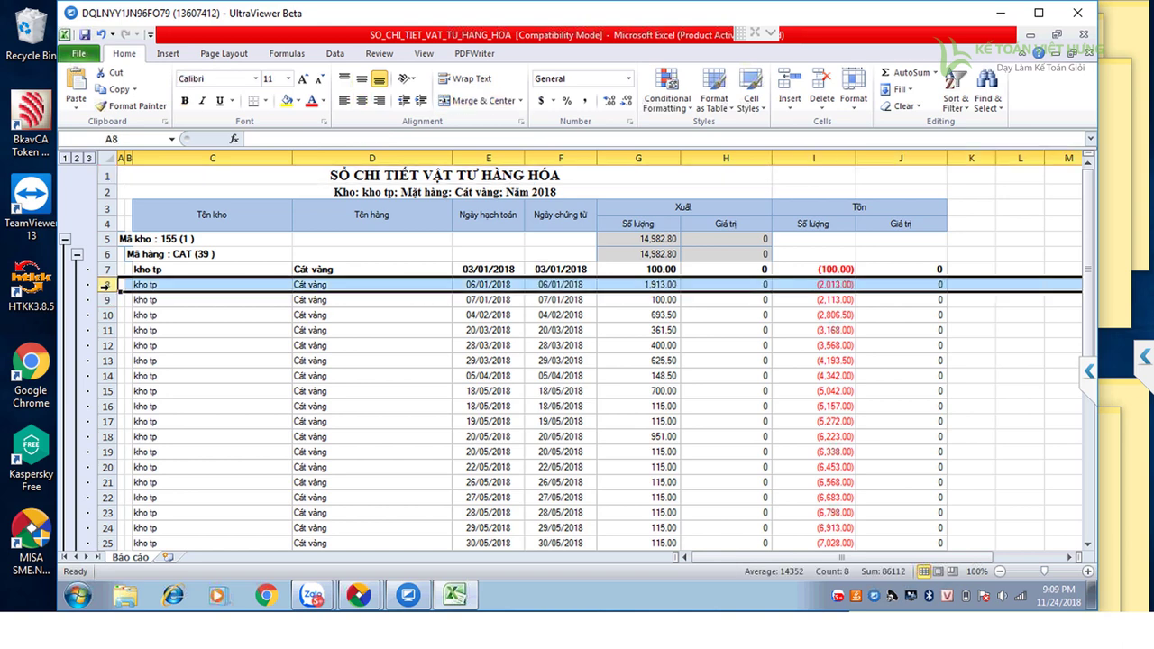
{"action": "scroll", "coordinate": [495, 454], "scroll_direction": "down", "scroll_amount": 4}
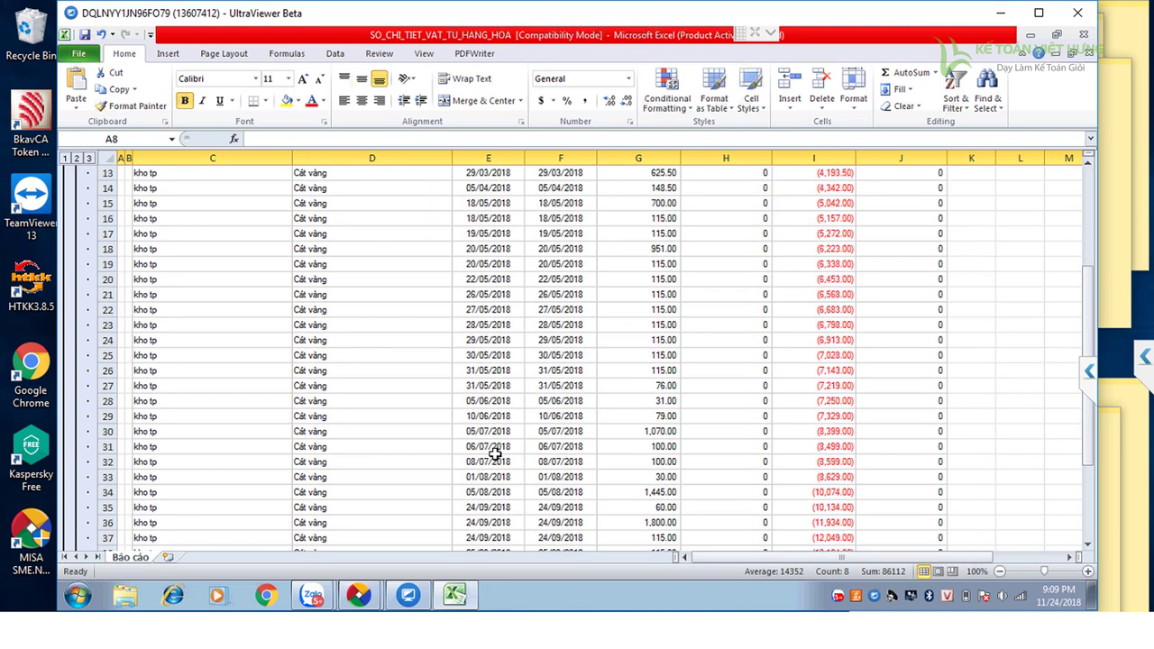
{"action": "scroll", "coordinate": [495, 454], "scroll_direction": "down", "scroll_amount": 7}
{"action": "scroll", "coordinate": [484, 454], "scroll_direction": "up", "scroll_amount": 8}
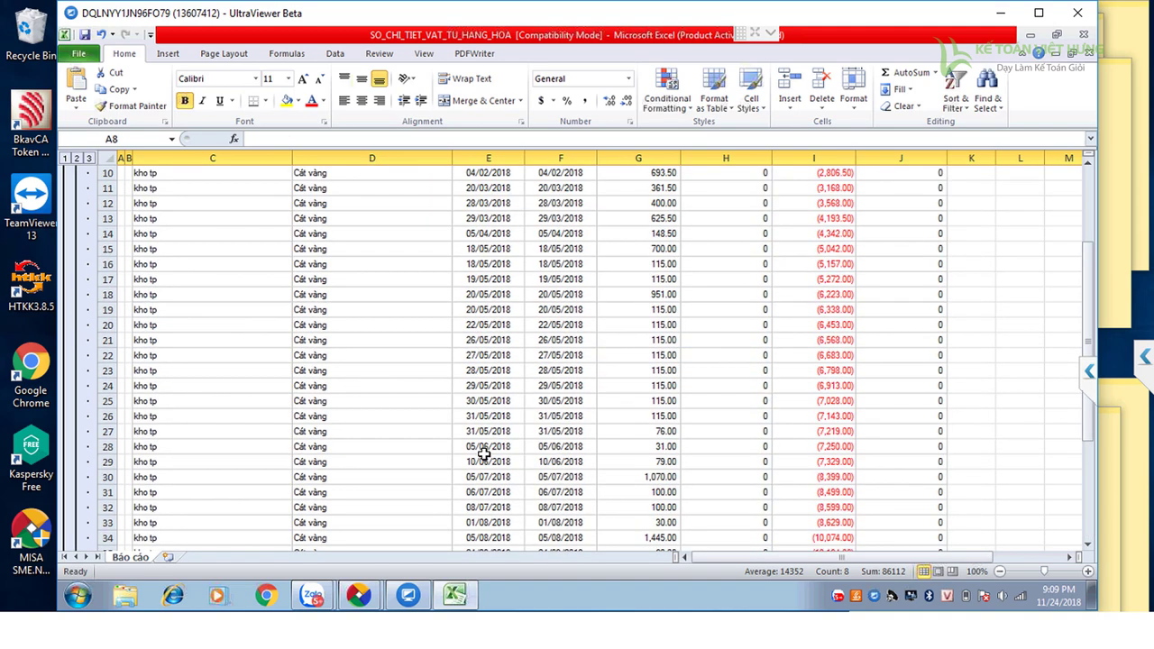
{"action": "scroll", "coordinate": [485, 454], "scroll_direction": "up", "scroll_amount": 3}
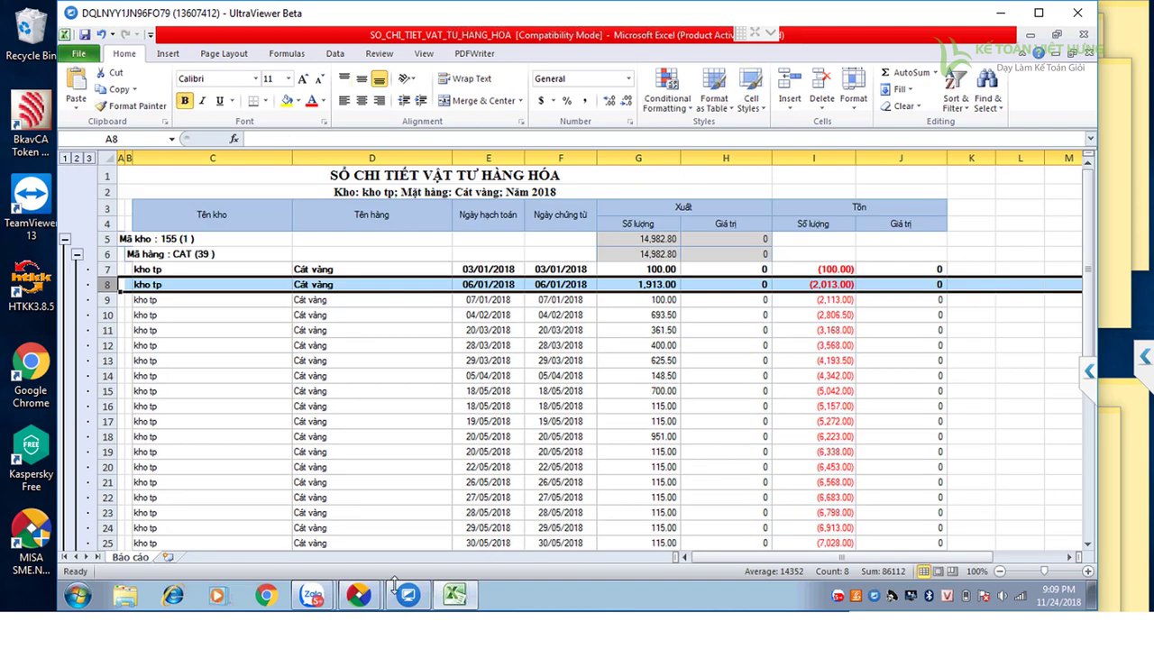
- Switch back to the finished-goods receipt in MISA and close it
{"action": "mouse_move", "coordinate": [364, 604]}
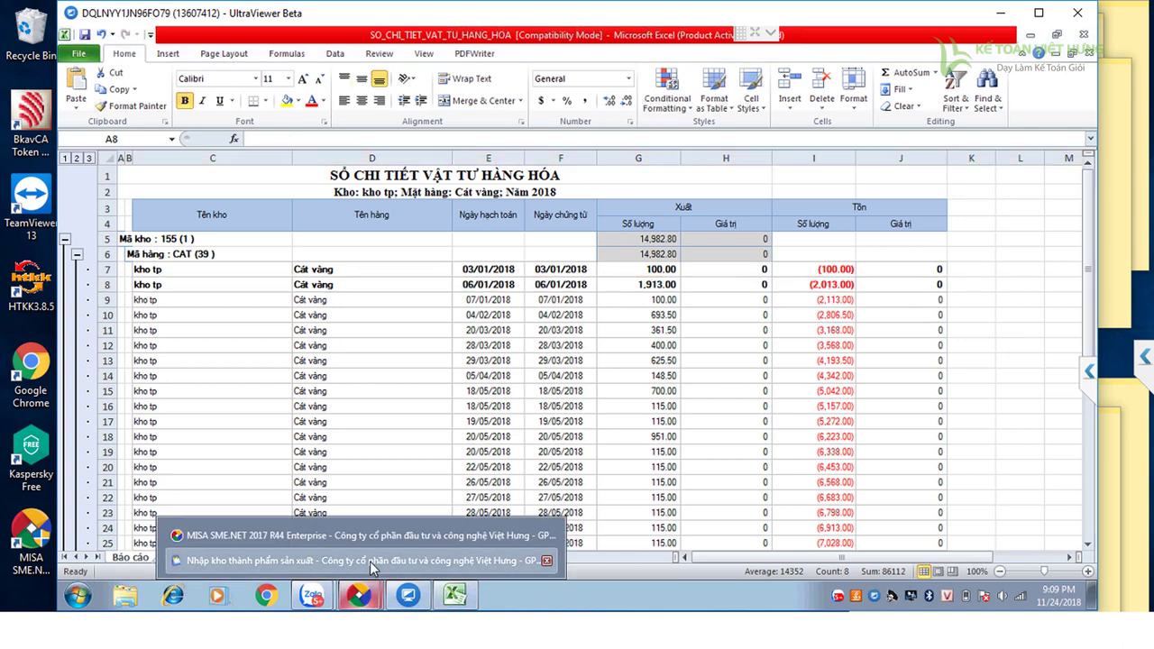
{"action": "left_click", "coordinate": [382, 560]}
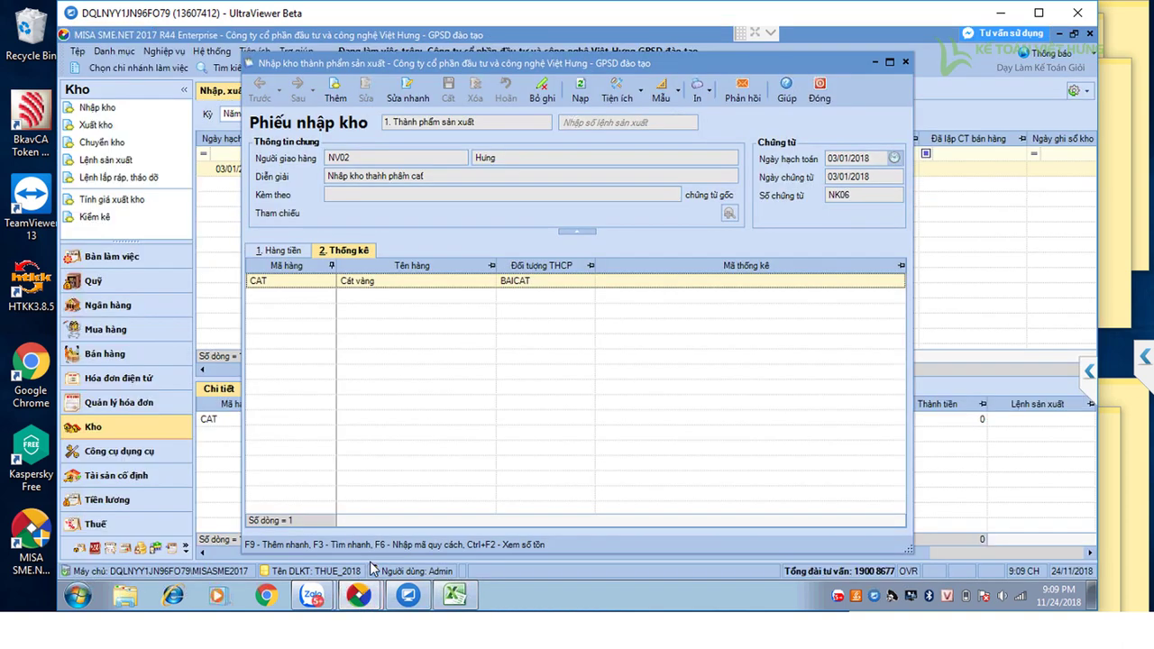
{"action": "left_click", "coordinate": [818, 98]}
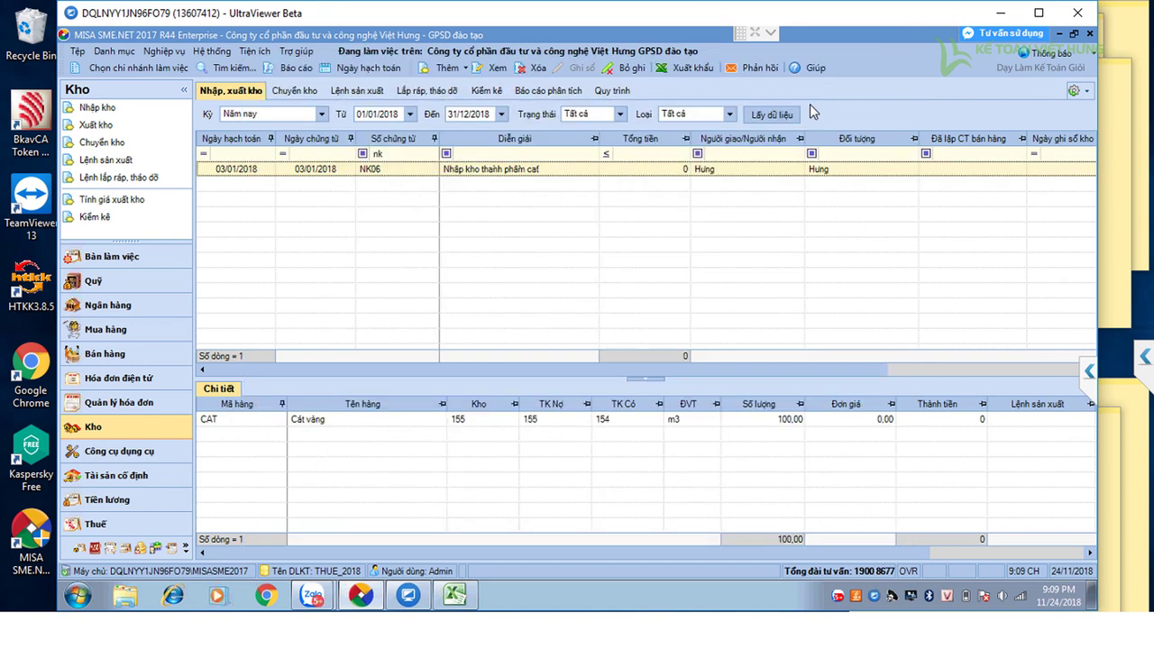